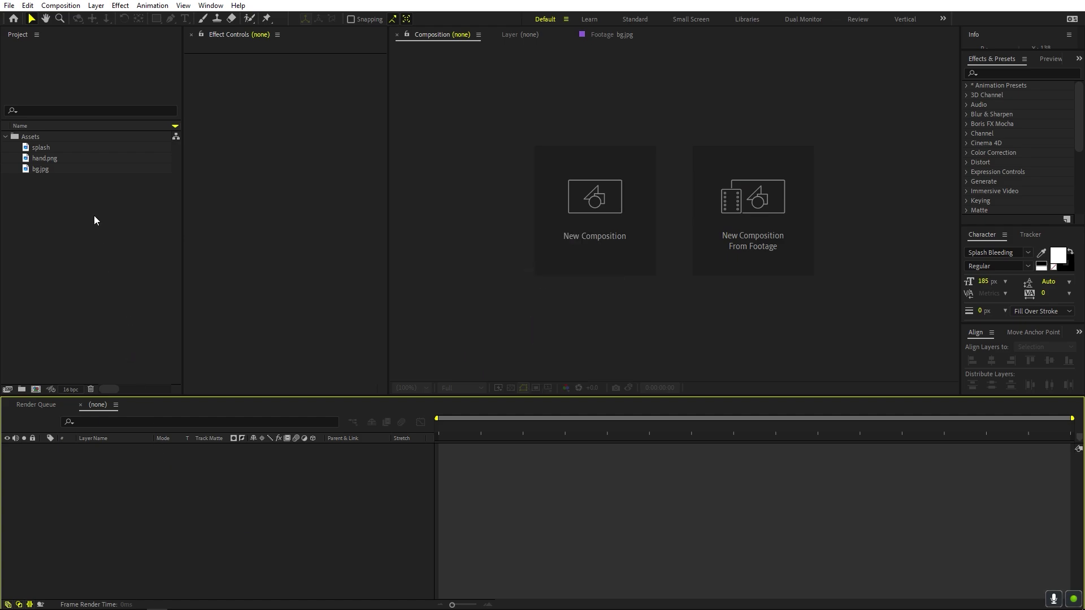
Switch to the browser and review the source pages for the graffiti hand, background remover, white wall and paint splatter, then return to After Effects
left_click(54, 159)
key("alt+Tab")
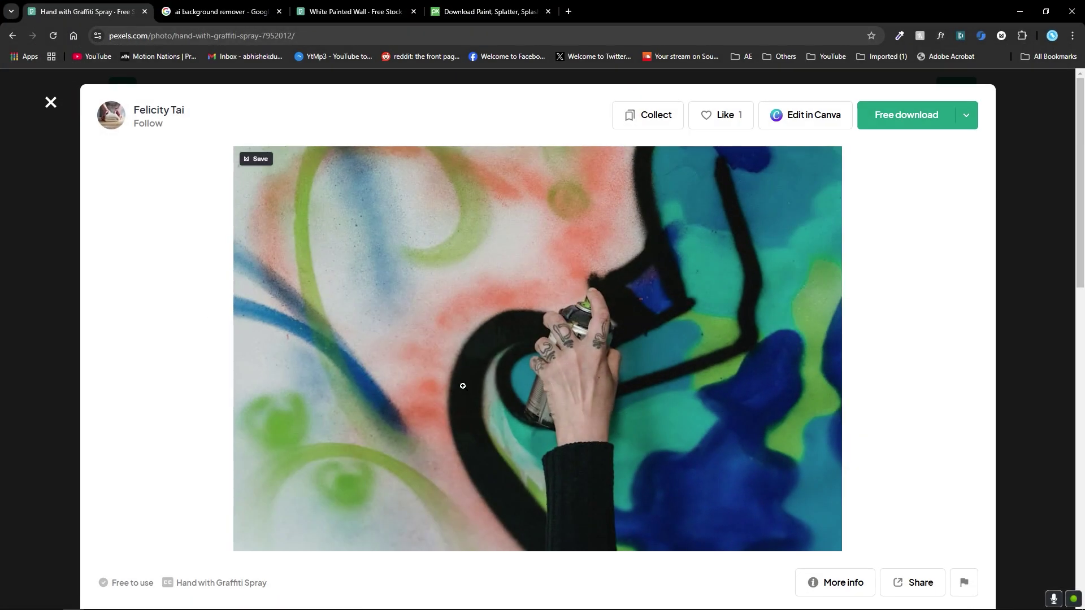
left_click(217, 11)
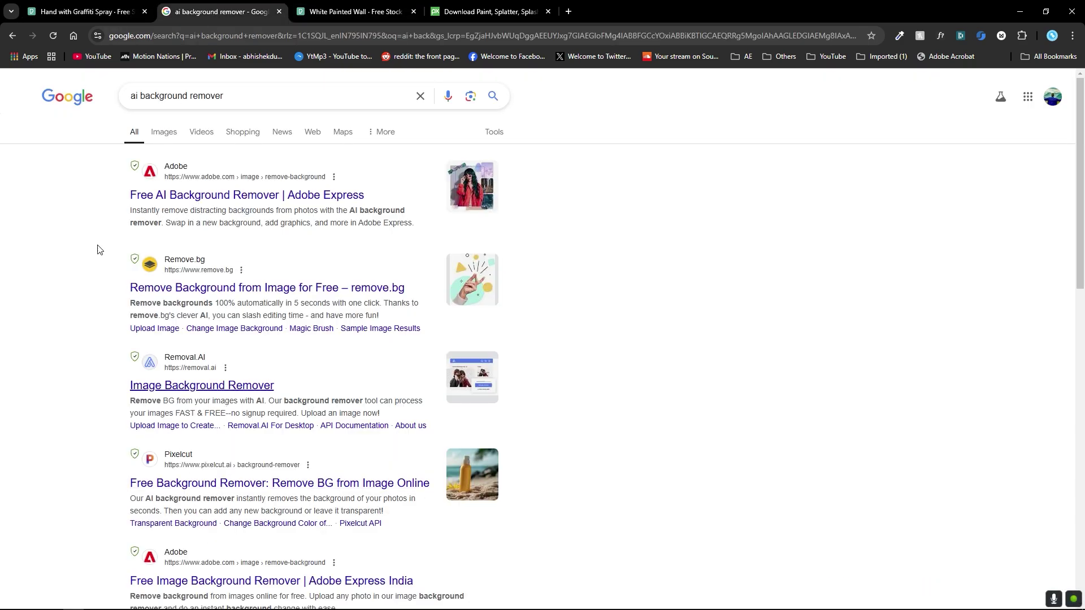
left_click(87, 6)
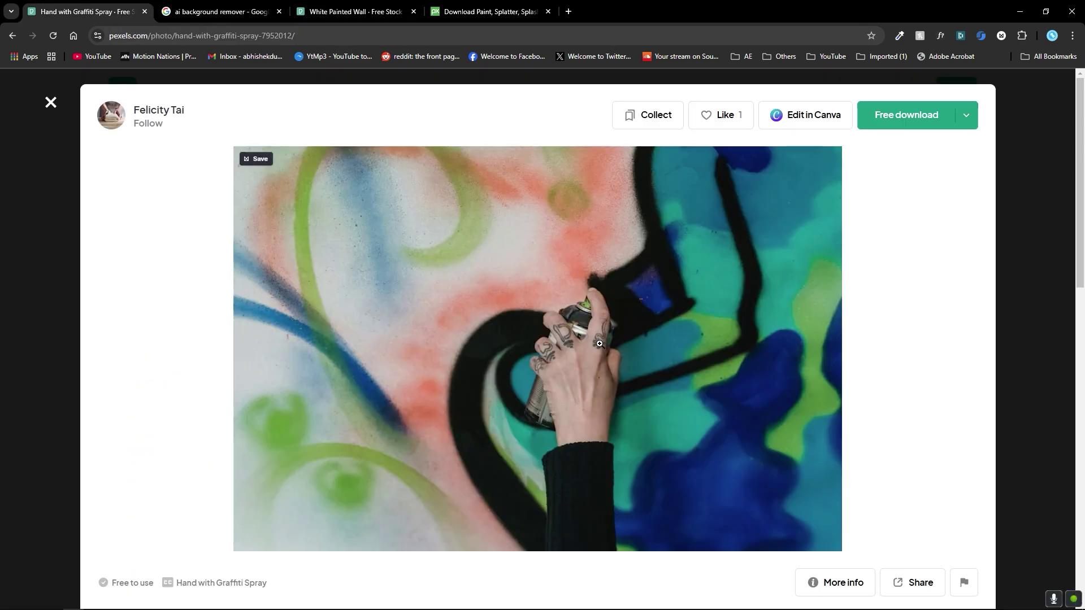
left_click(355, 11)
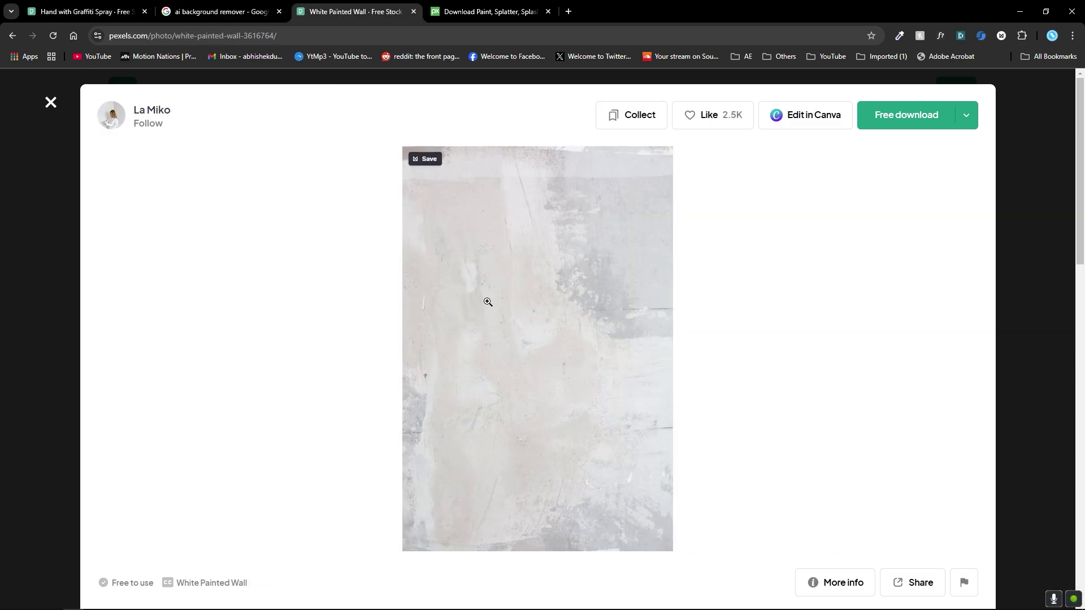
left_click(484, 11)
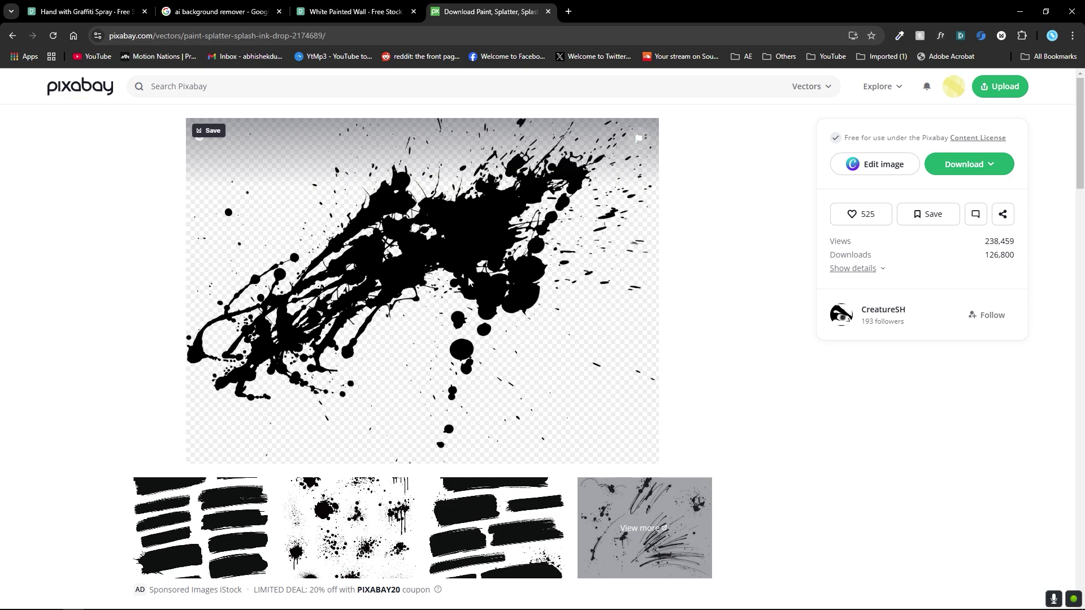
key("alt+Tab")
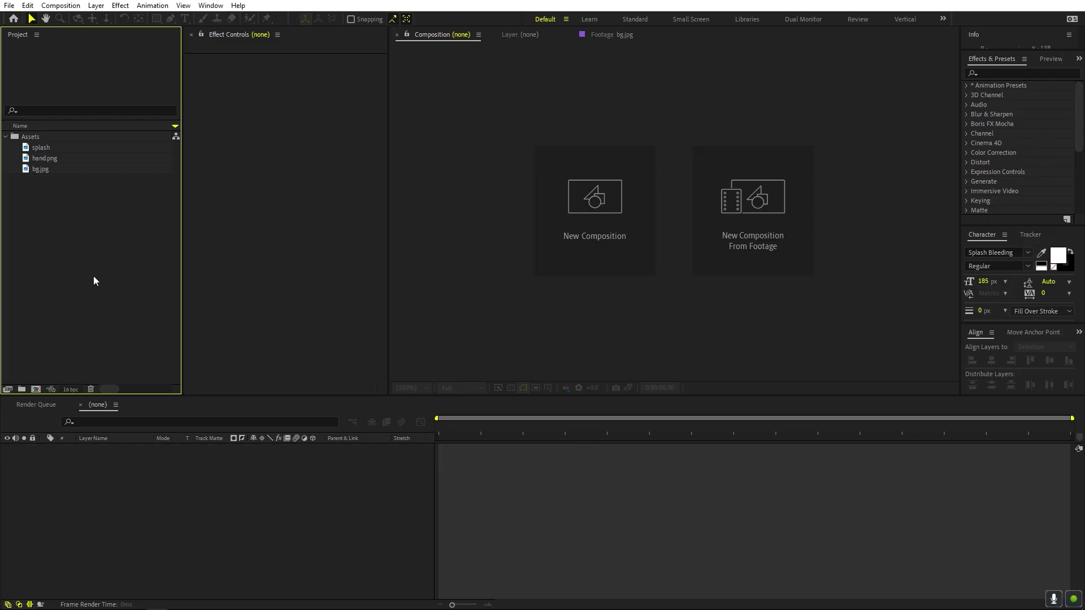
Preview the hand.png footage and go back to the empty composition view
double_click(43, 159)
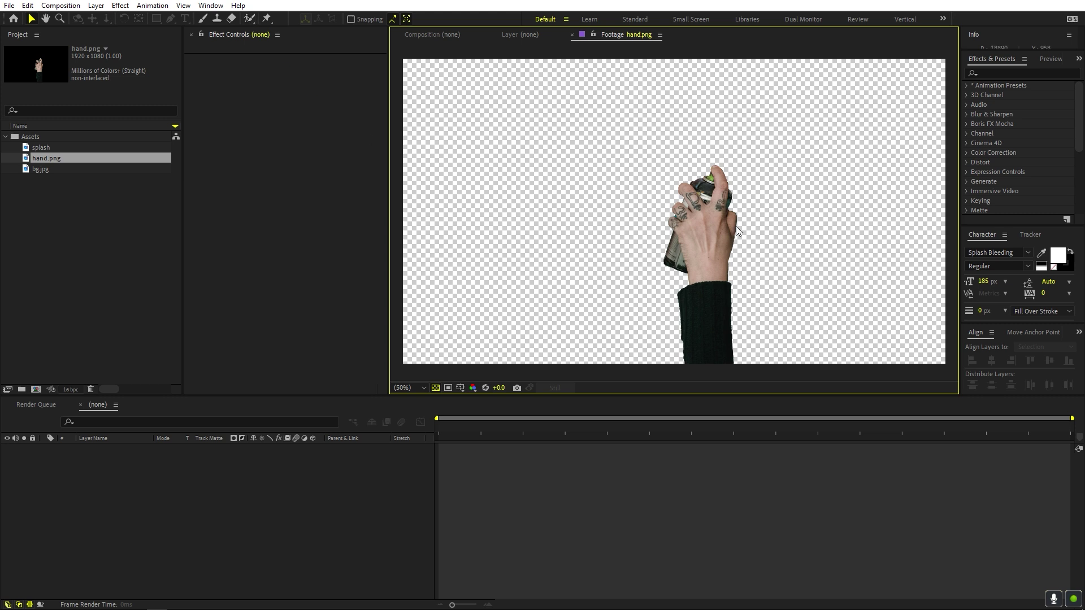
left_click(168, 307)
left_click(445, 35)
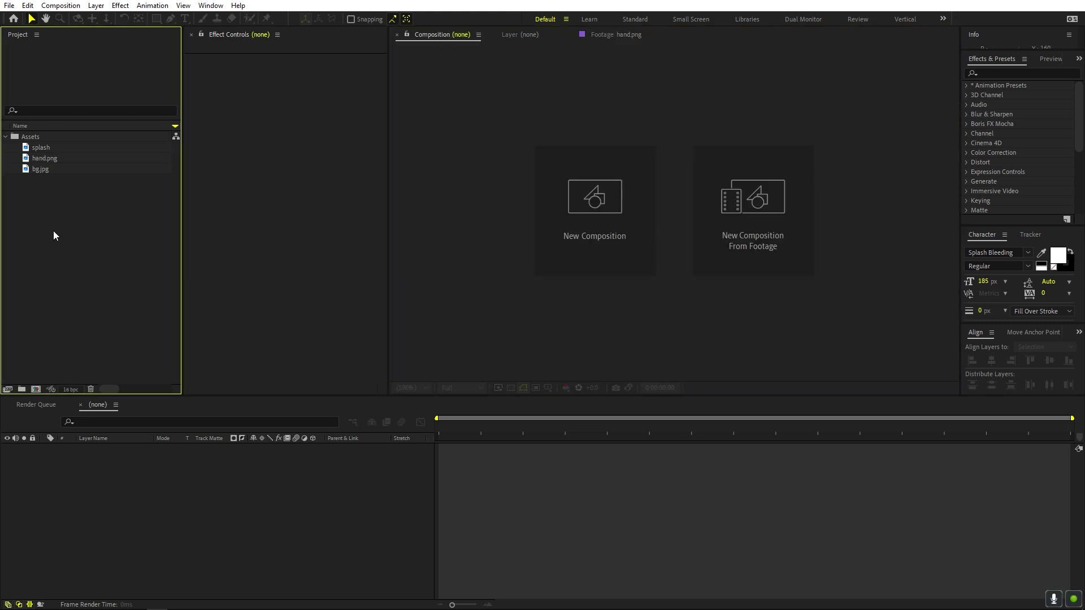
Create a new 1920x1080, 30 fps composition named Main with a 15-second duration
left_click(60, 5)
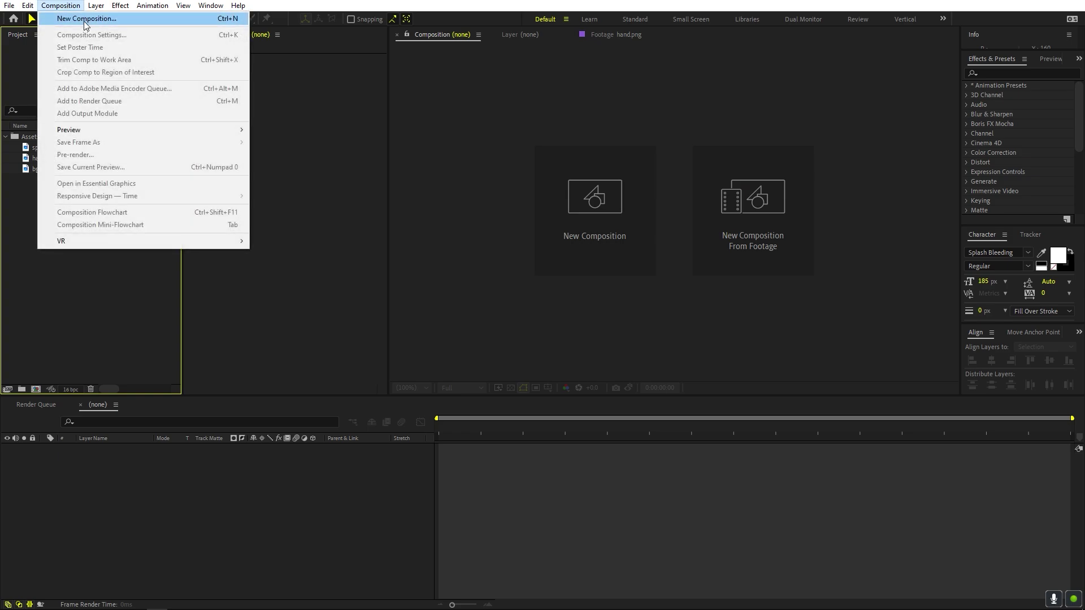
left_click(84, 21)
type("Main")
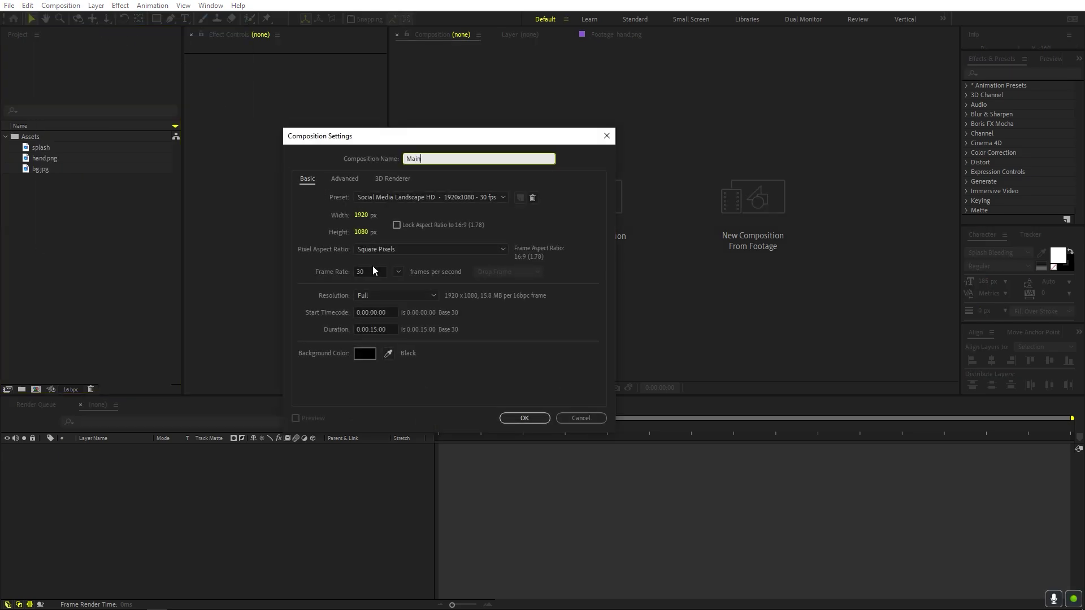
left_click(523, 419)
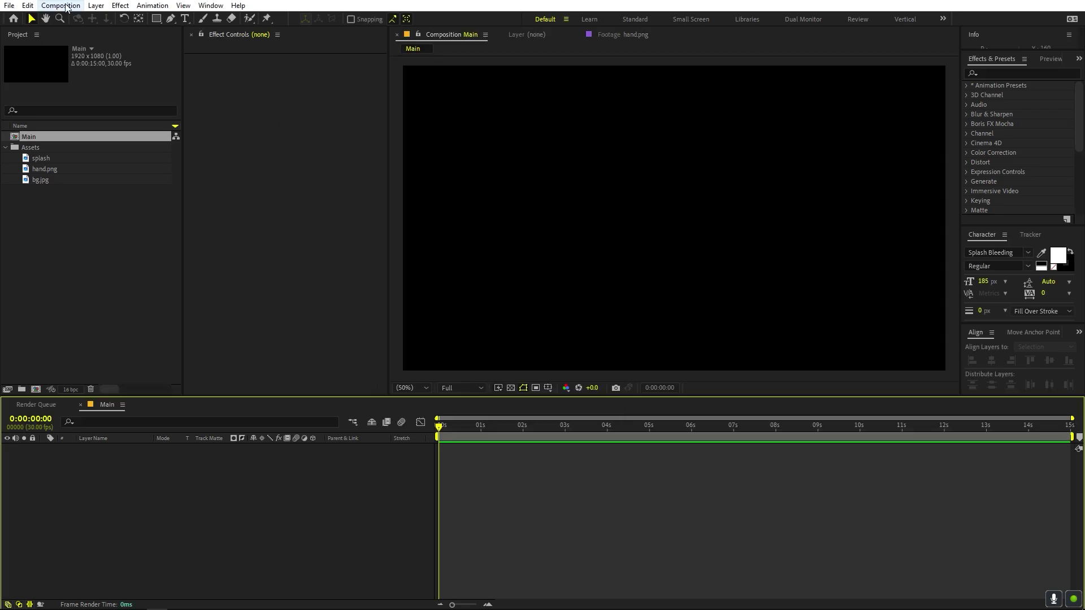
Create a second 1920x1080, 30 fps, 15-second composition named Text
left_click(59, 6)
left_click(81, 21)
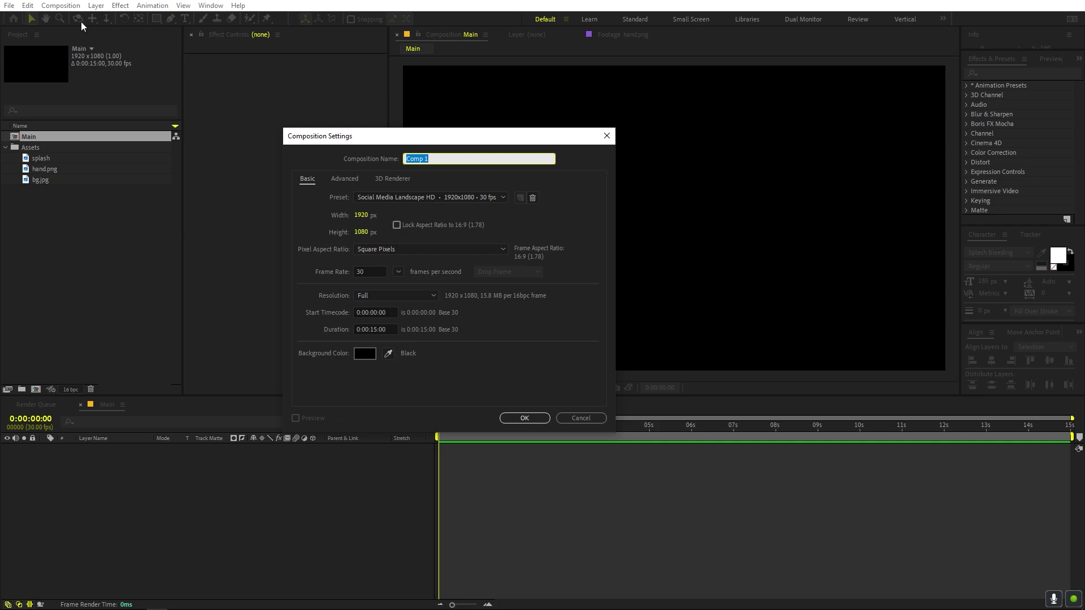
type("Text")
left_click(518, 418)
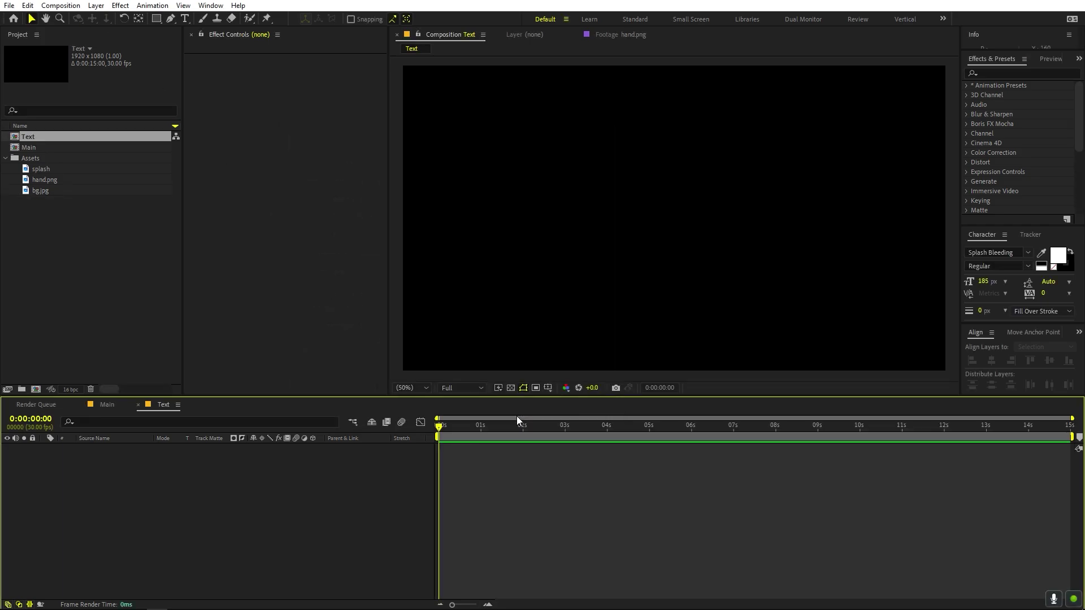
Add a text layer reading SPRAY to the Text composition in the Splash Bleeding font
left_click(185, 18)
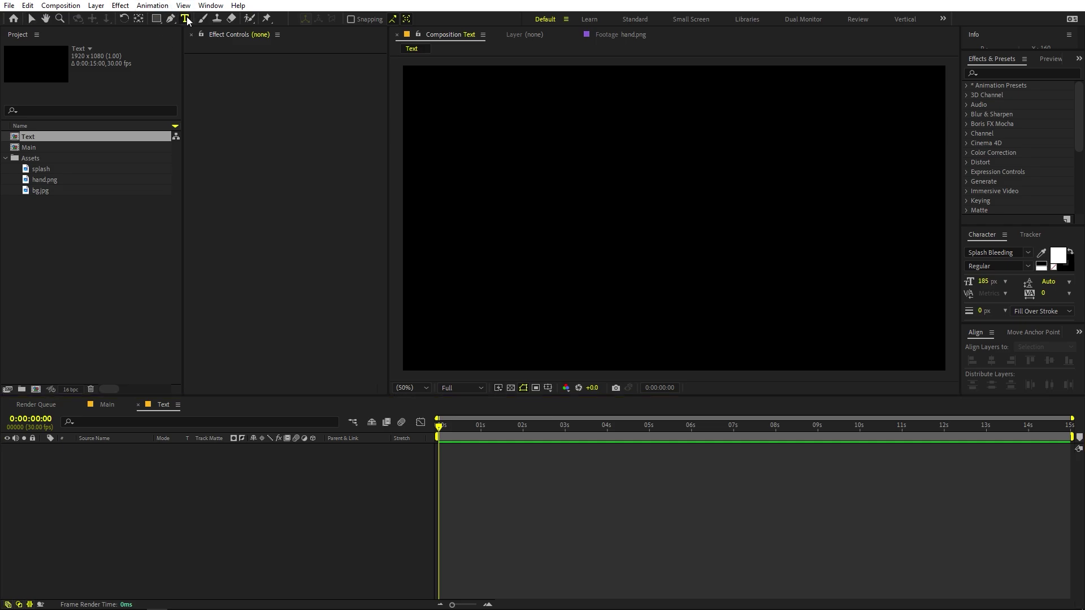
left_click(563, 250)
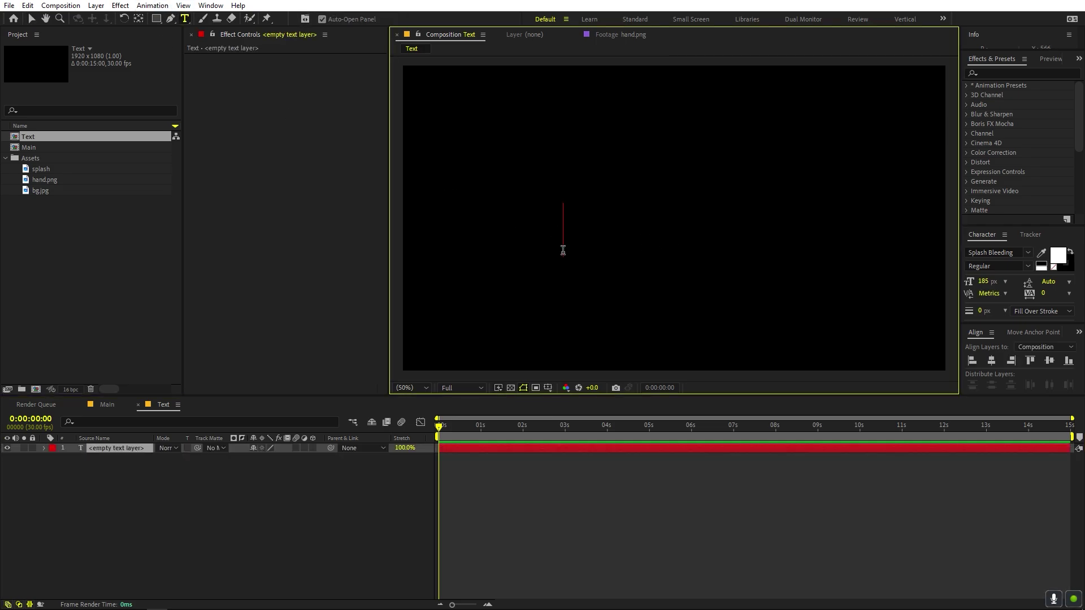
type("SPRAY")
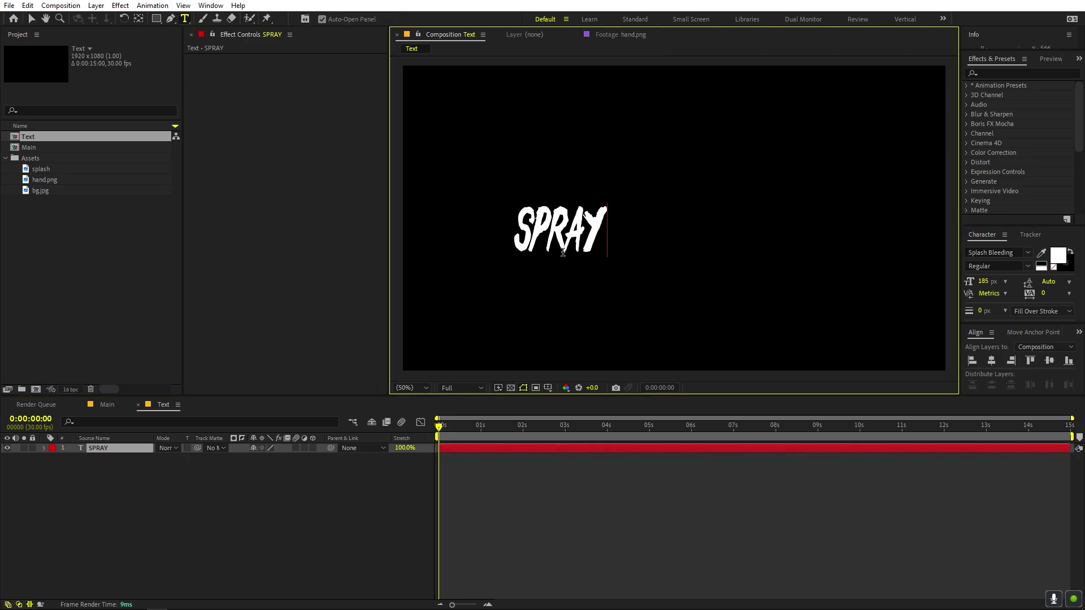
left_click(29, 20)
Scale up the SPRAY text layer and rotate it to -5.8°
key("s")
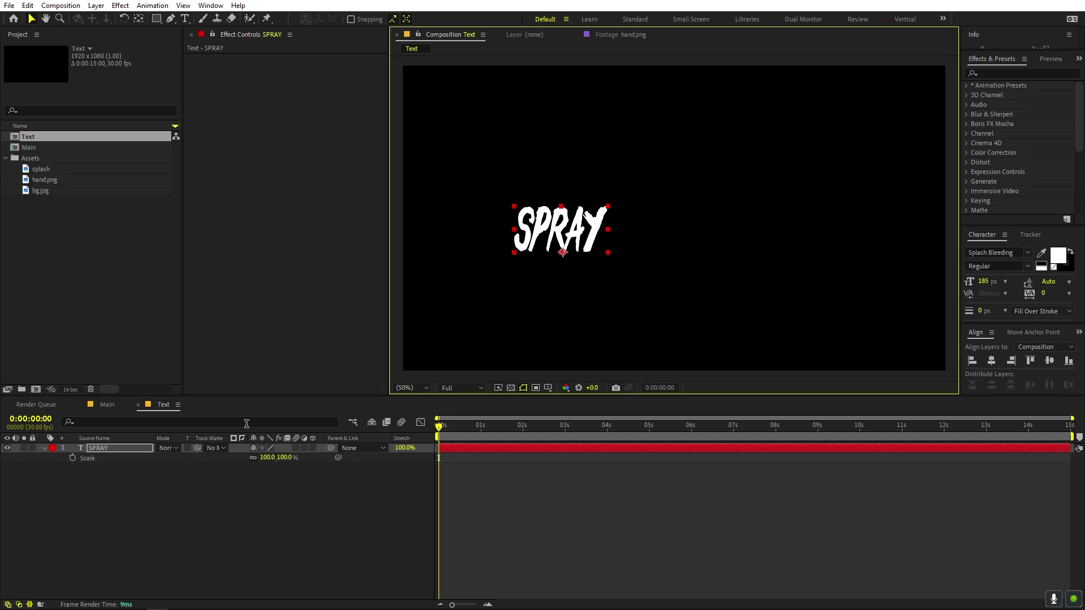
left_click_drag(267, 457, 283, 457)
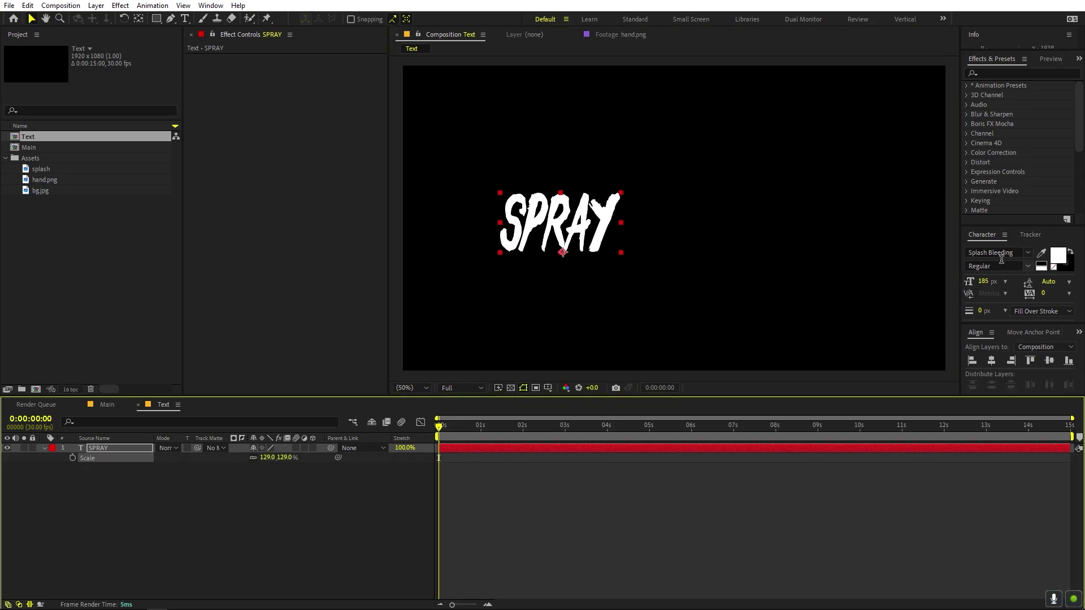
mouse_move(266, 458)
left_mouse_down()
mouse_move(615, 462)
mouse_move(579, 463)
left_mouse_up()
key("r")
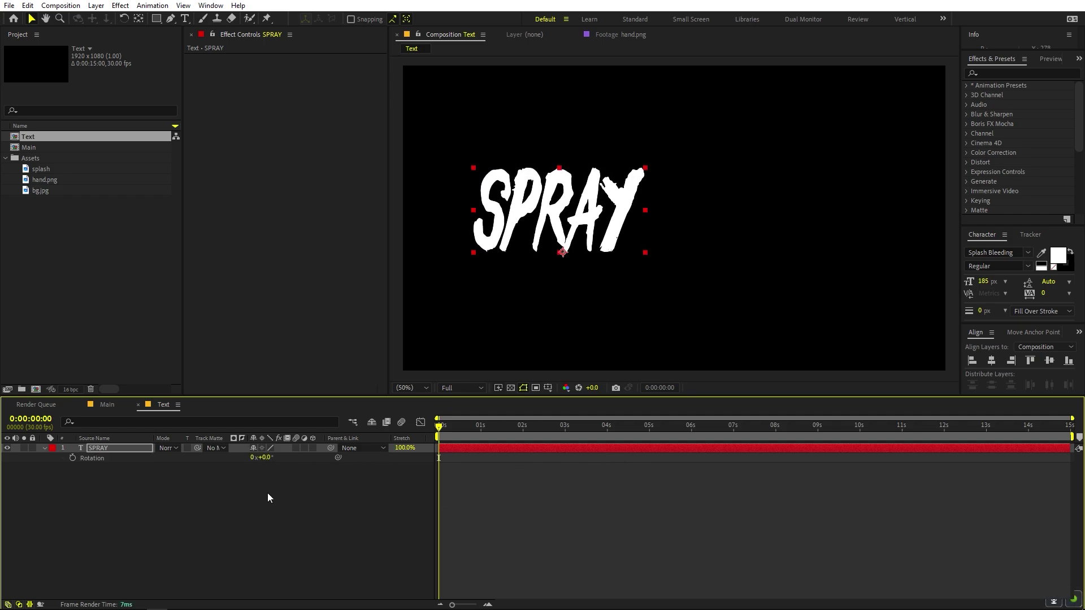
left_click_drag(266, 457, 241, 462)
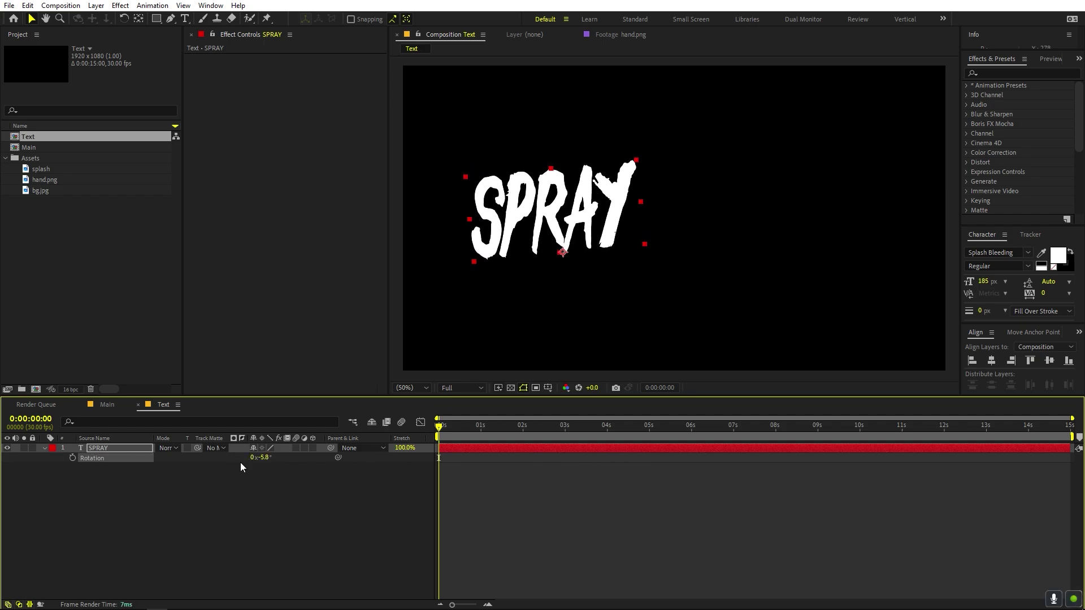
Center the SPRAY text horizontally and vertically in the composition and enlarge it slightly
left_click(990, 362)
left_click_drag(755, 161, 778, 160)
left_click(1049, 361)
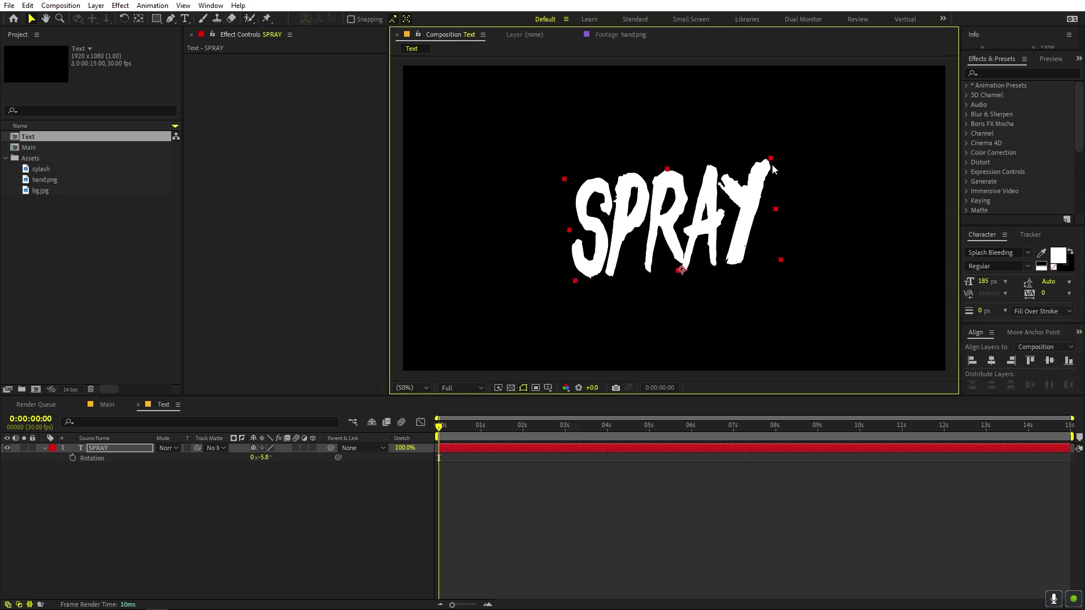
left_click(323, 485)
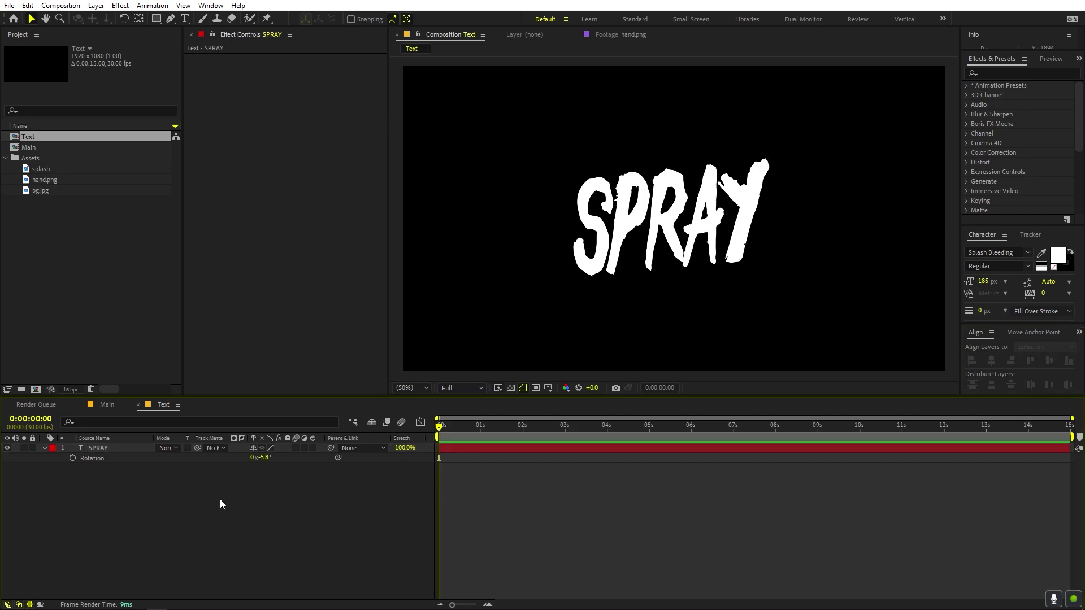
Add bg.jpg to the Main composition and scale it to 113.2%
left_click(107, 404)
left_click(78, 277)
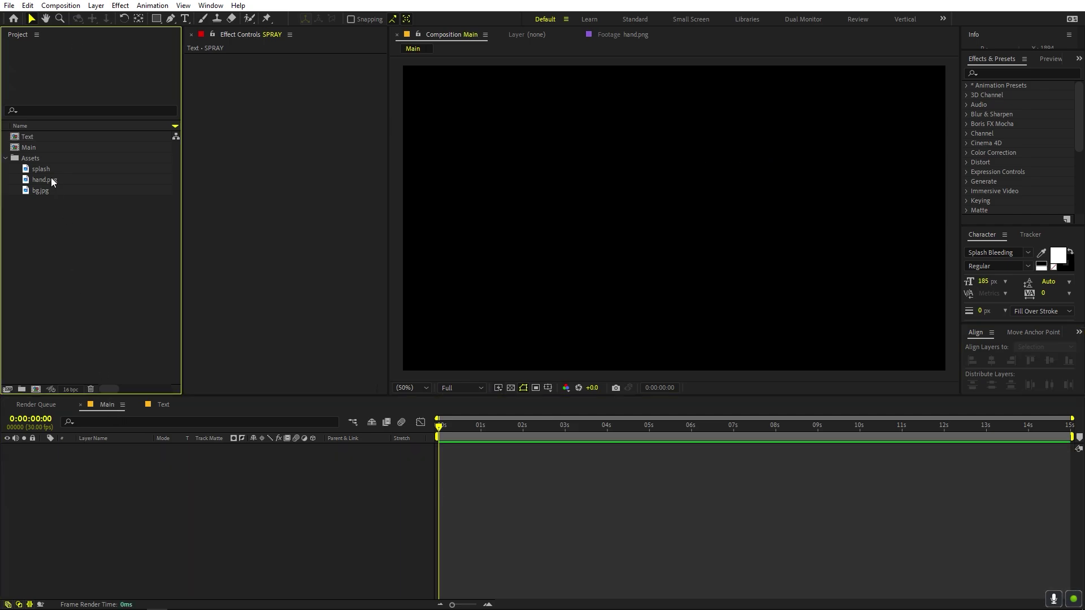
left_click_drag(43, 192, 112, 463)
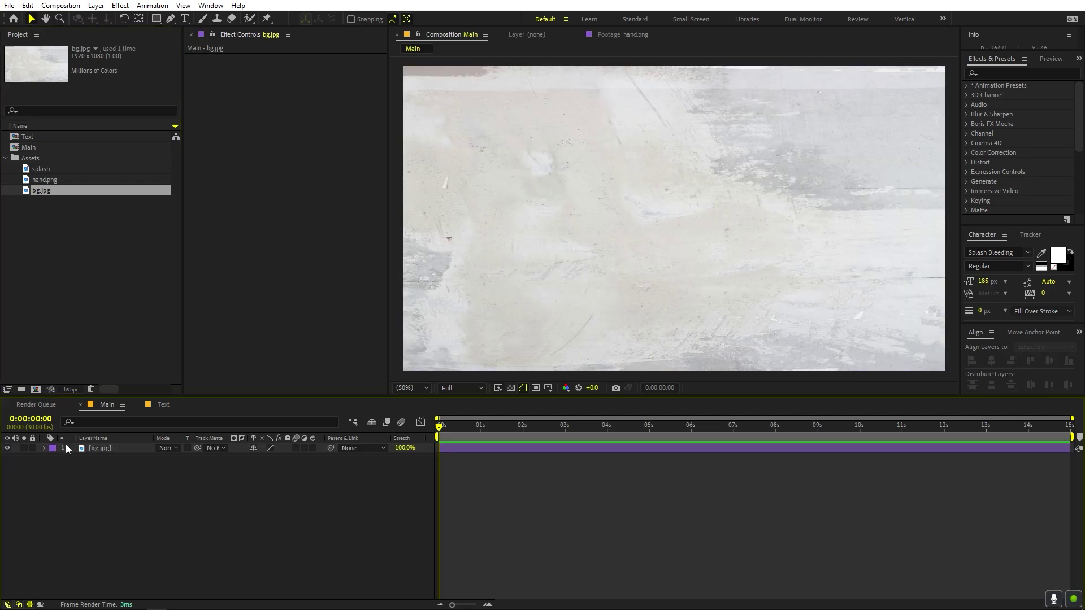
left_click(112, 448)
key("s")
left_click_drag(266, 463, 353, 476)
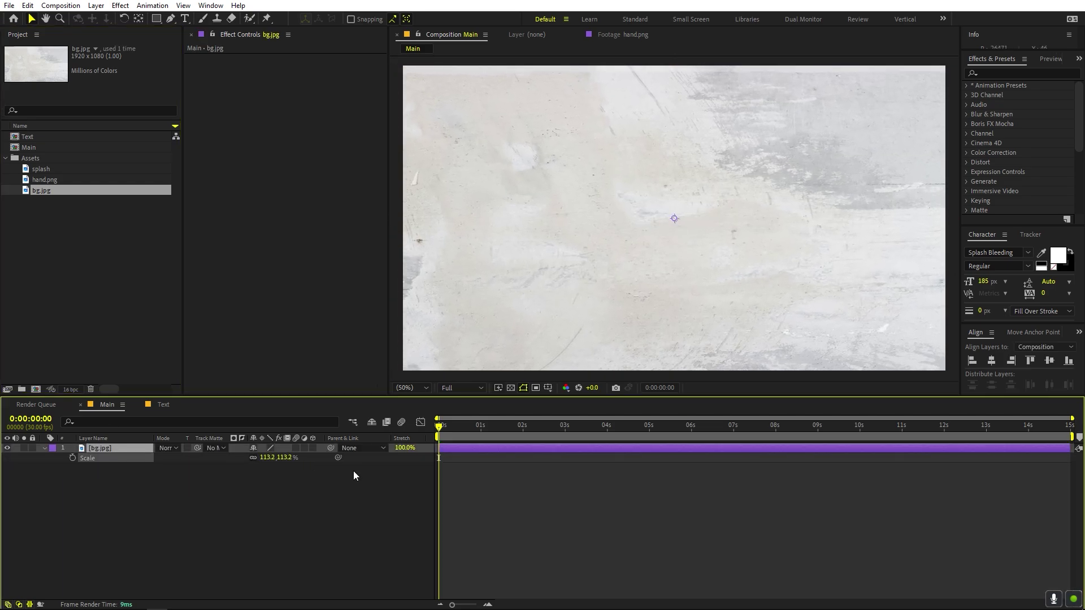
left_click(354, 476)
Place the Text composition as a layer above bg.jpg in the Main composition
left_click(86, 275)
left_click(39, 180)
left_click(45, 169)
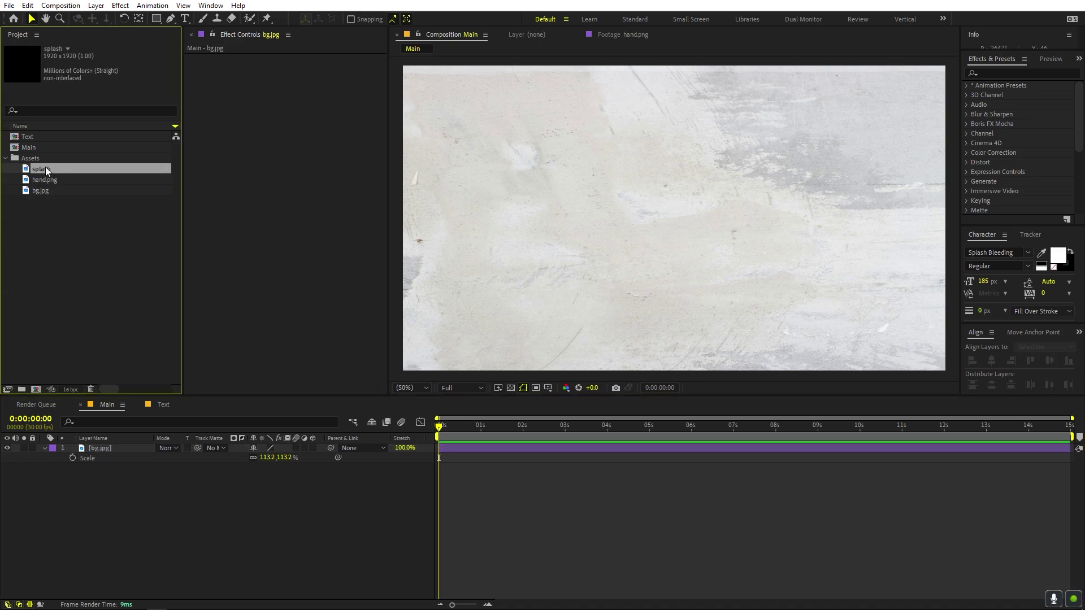
mouse_move(31, 136)
left_mouse_down()
mouse_move(99, 390)
mouse_move(91, 451)
left_mouse_up()
left_click(496, 510)
left_click(669, 446)
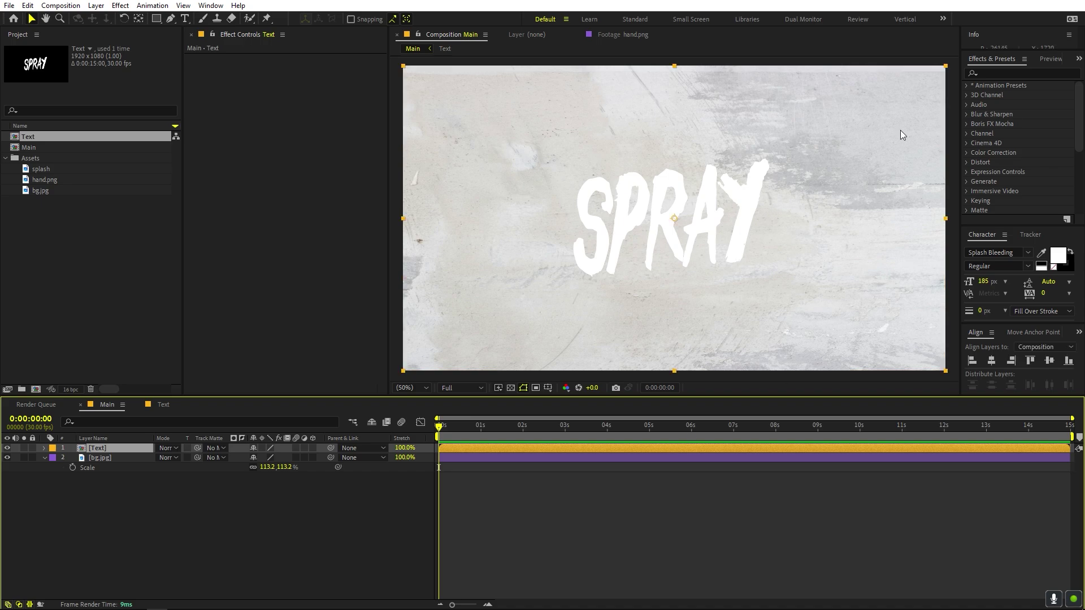
Apply the Fill effect to the Text layer and set its color to dark red AF0808
left_click(980, 74)
type("fill")
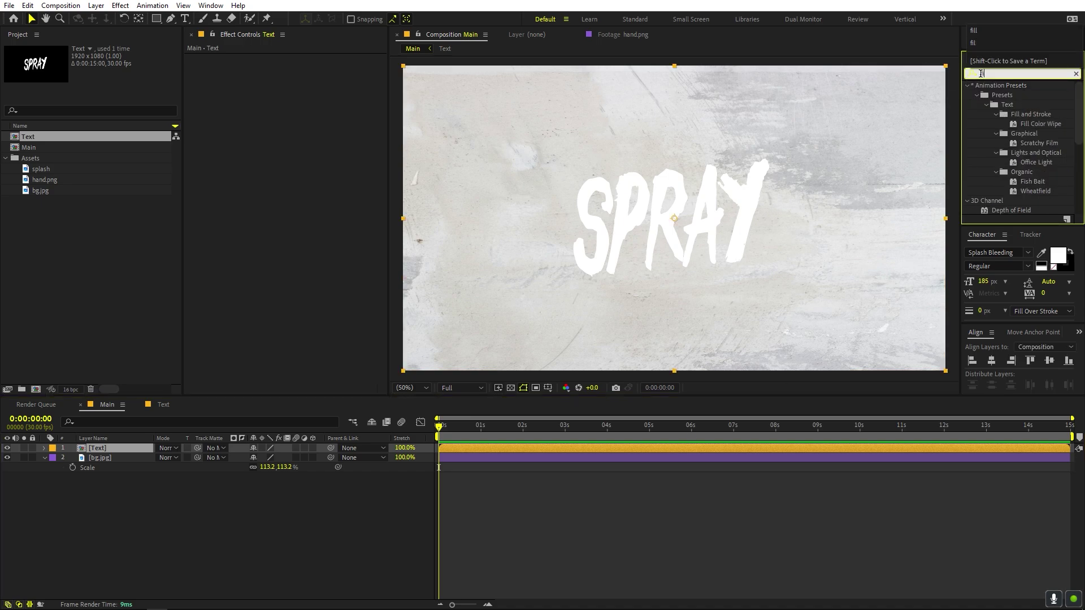
mouse_move(1004, 152)
left_mouse_down()
mouse_move(622, 213)
mouse_move(521, 153)
left_mouse_up()
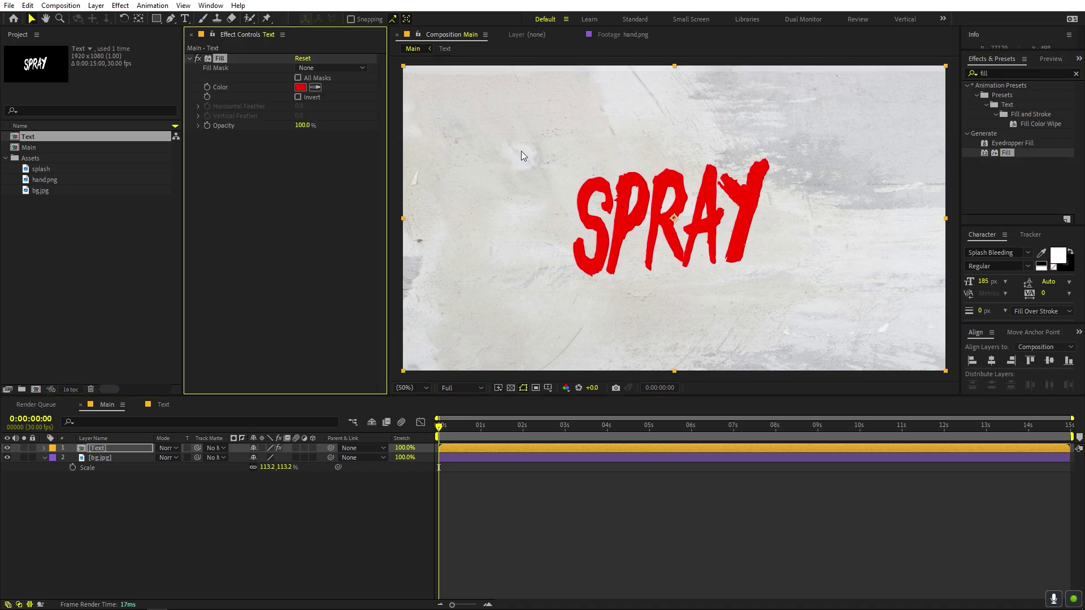
left_click(300, 88)
left_click_drag(176, 228, 184, 263)
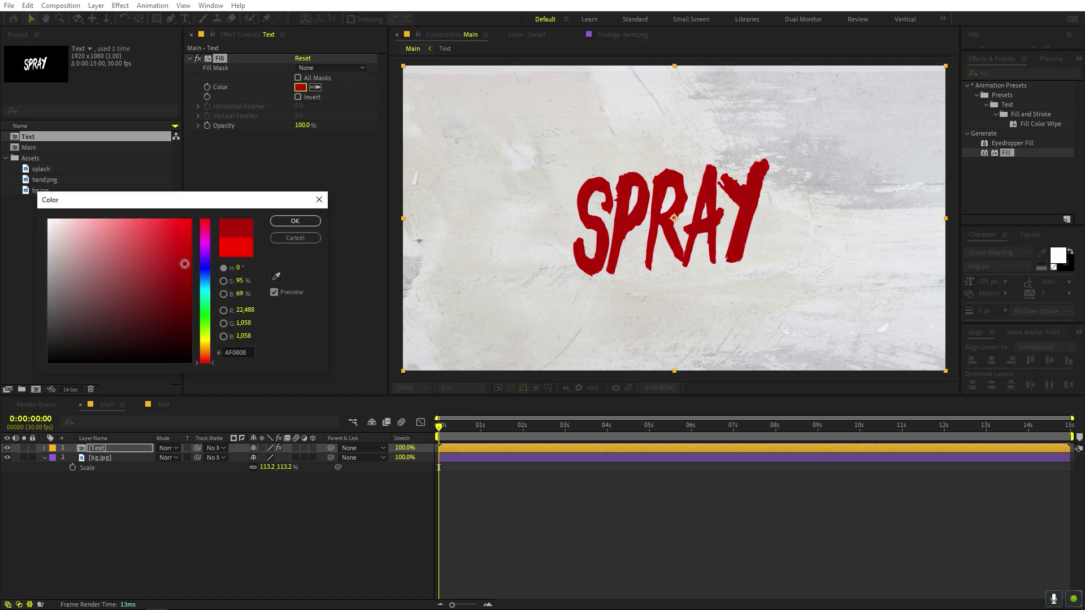
left_click(303, 224)
left_click(640, 514)
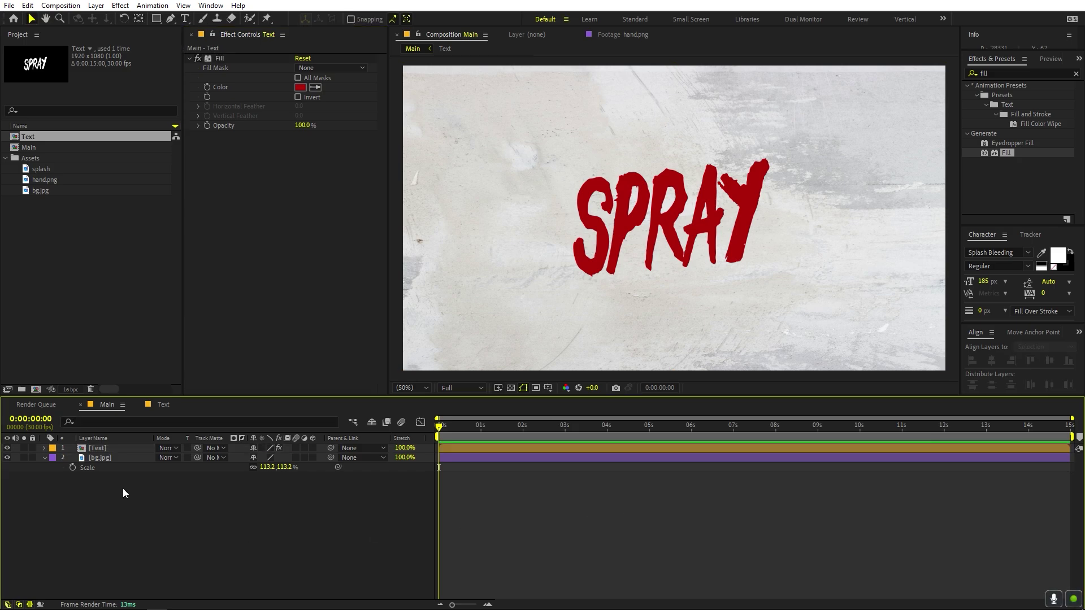
Apply the Tritone effect to the bg.jpg layer and set its midtones to a dark neutral gray
left_click(102, 459)
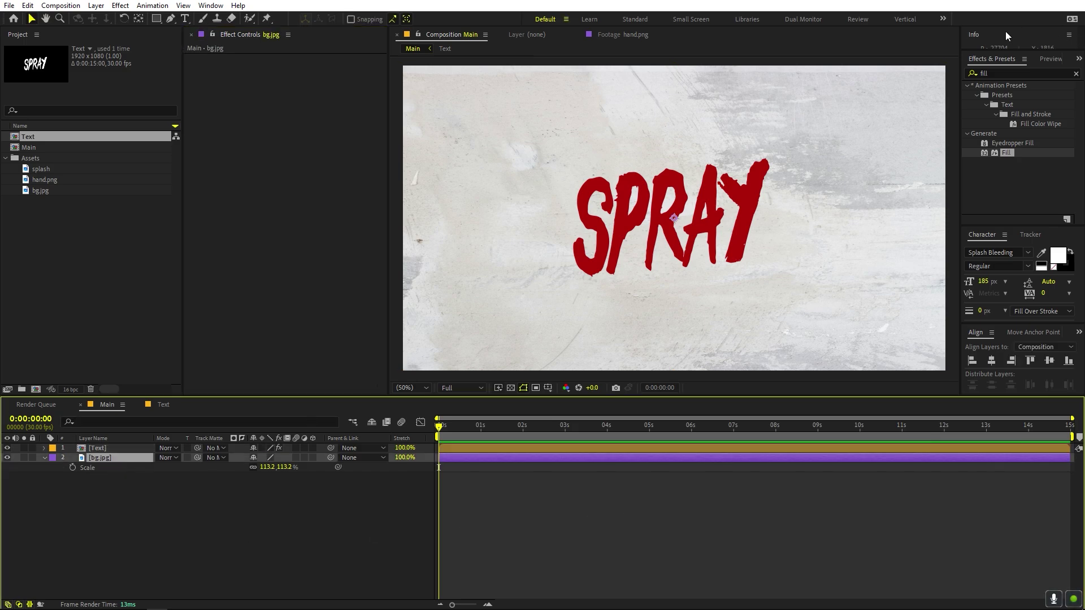
left_click(1027, 72)
type("t")
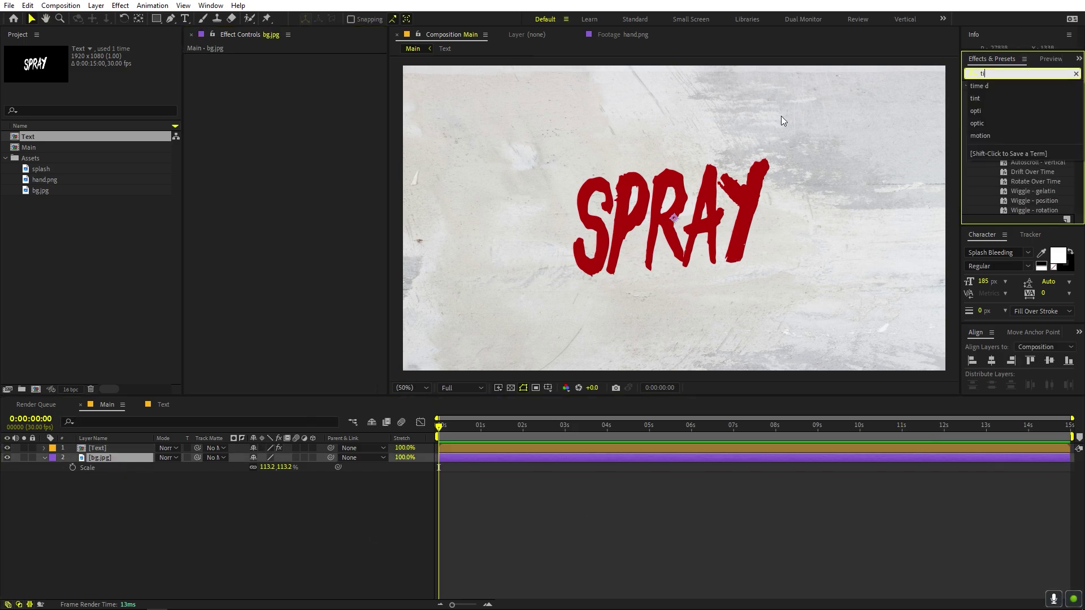
type("ri")
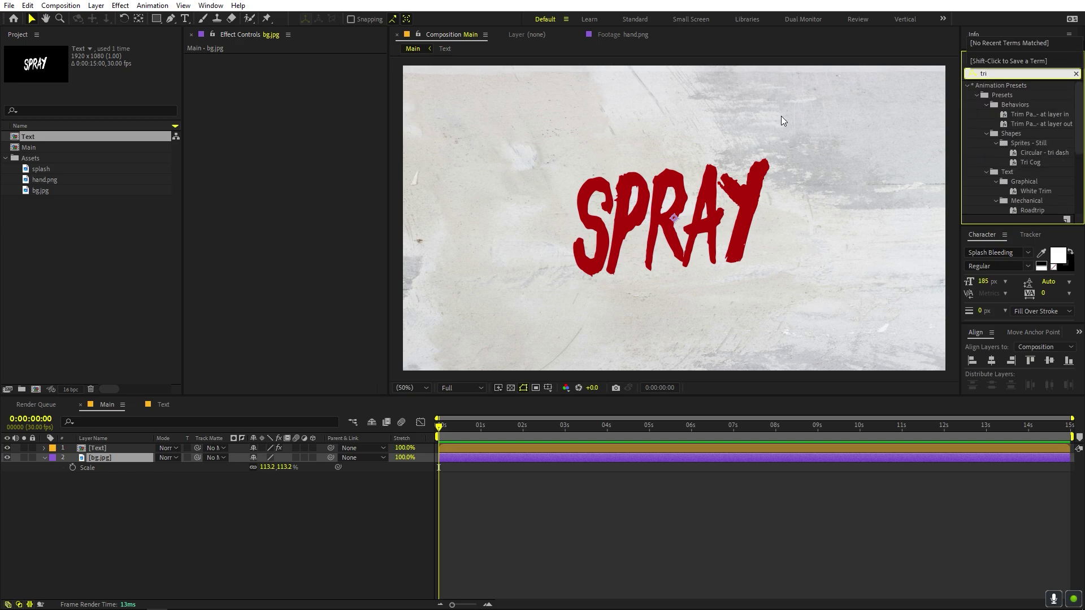
type("to")
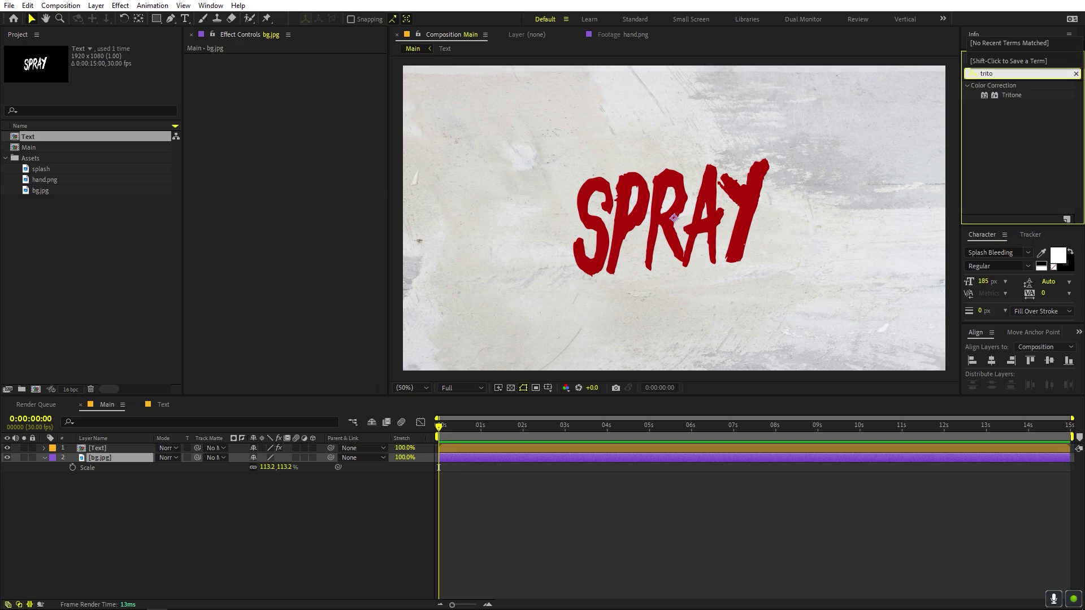
left_click_drag(1011, 95, 158, 458)
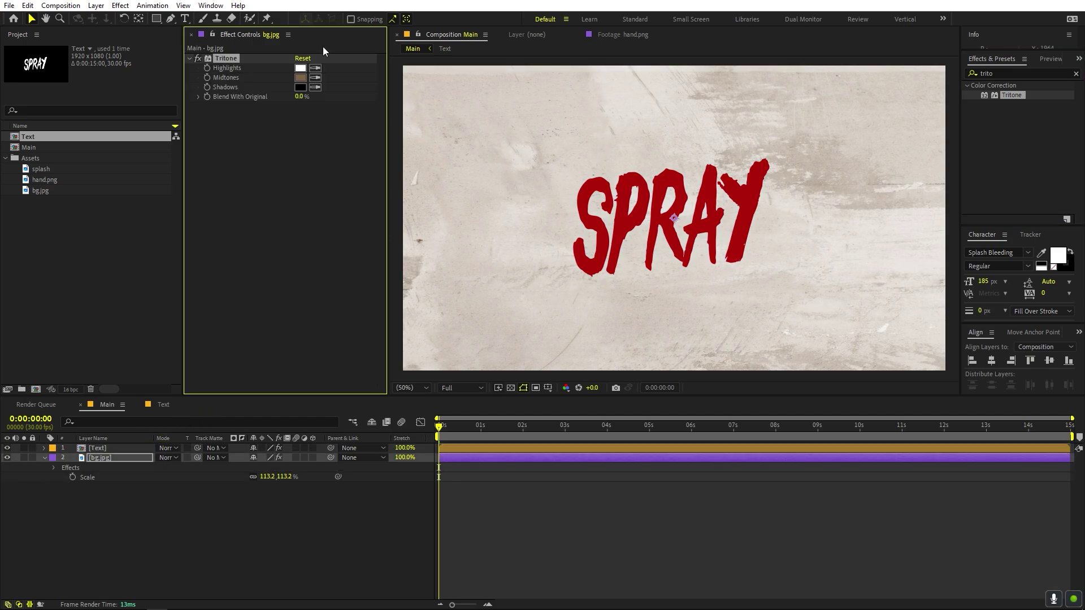
left_click(300, 78)
mouse_move(134, 290)
left_mouse_down()
mouse_move(87, 294)
mouse_move(160, 290)
mouse_move(191, 242)
mouse_move(46, 334)
mouse_move(0, 337)
mouse_move(48, 332)
left_mouse_up()
left_click(295, 220)
Apply the Curves effect to bg.jpg and shape the RGB curve into a slight S for more contrast
left_click(995, 72)
type("curves")
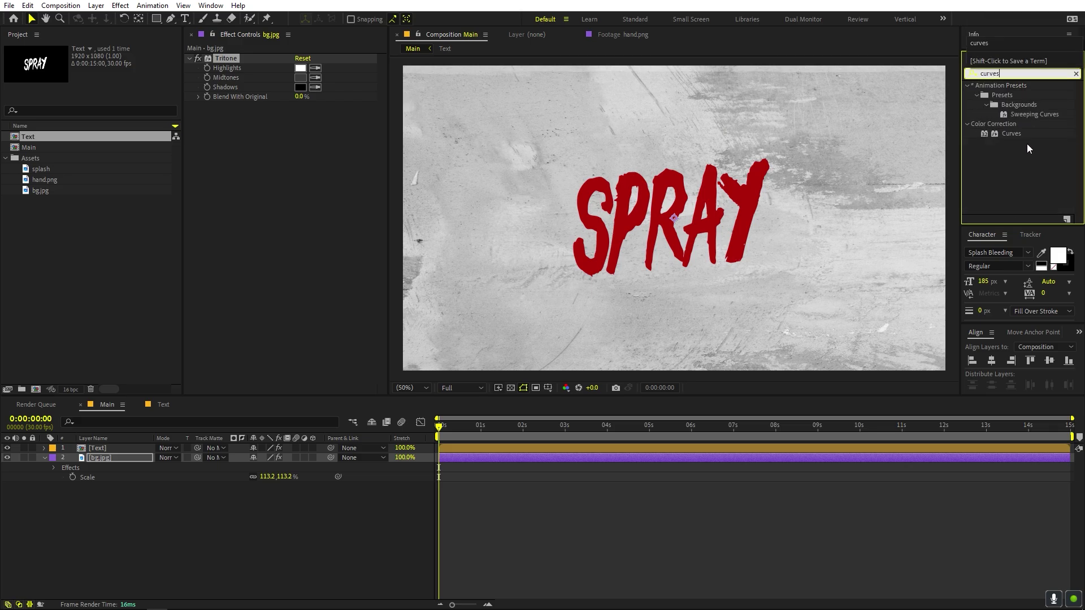
left_click_drag(1017, 134, 300, 193)
left_click_drag(248, 243, 253, 250)
left_click_drag(300, 194, 299, 196)
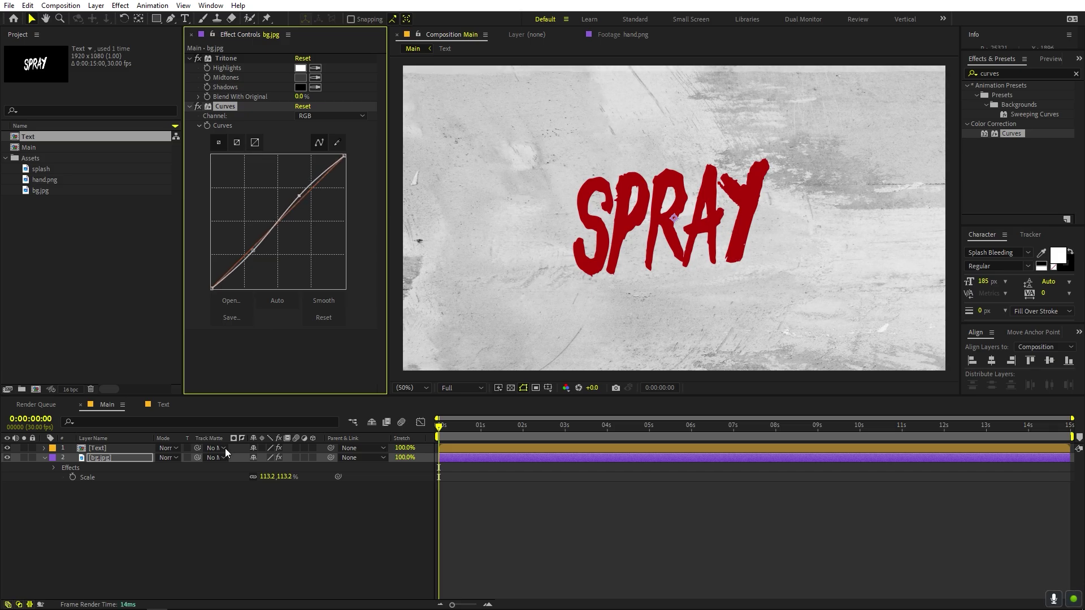
left_click(187, 509)
Add hand.png to the Main composition as the layer above Text
left_click(94, 241)
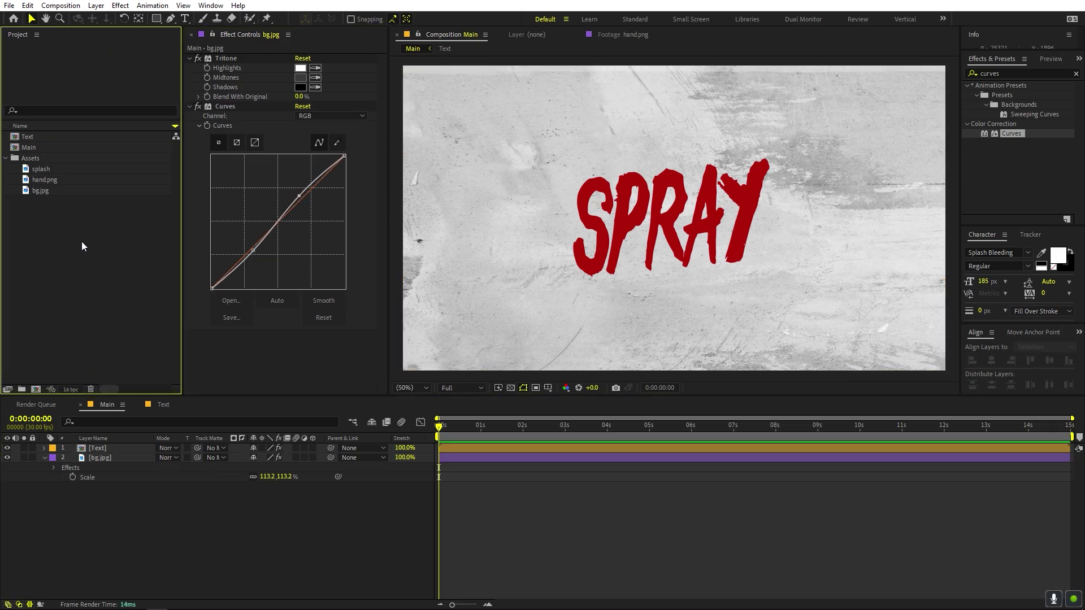
left_click(36, 188)
left_click(54, 179)
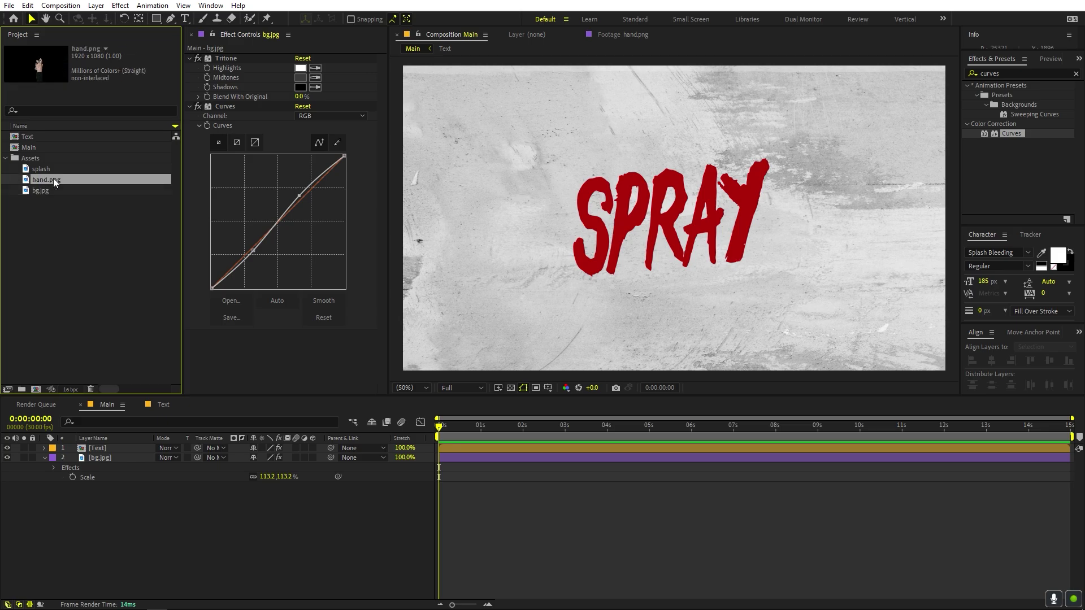
left_click_drag(44, 179, 101, 449)
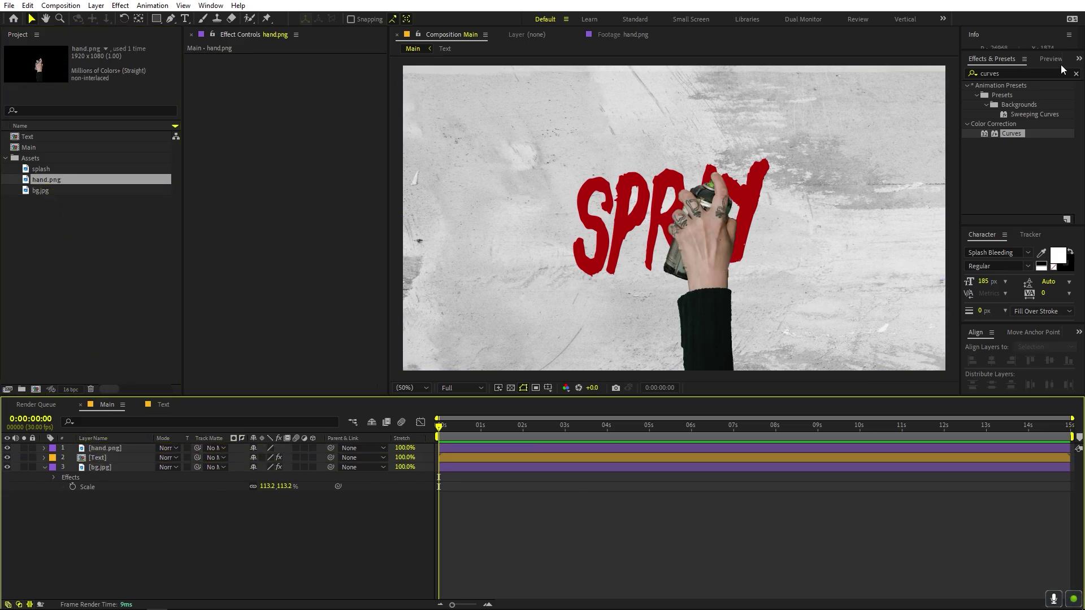
Copy the Tritone and Curves effects from bg.jpg onto the hand.png layer
left_click(123, 462)
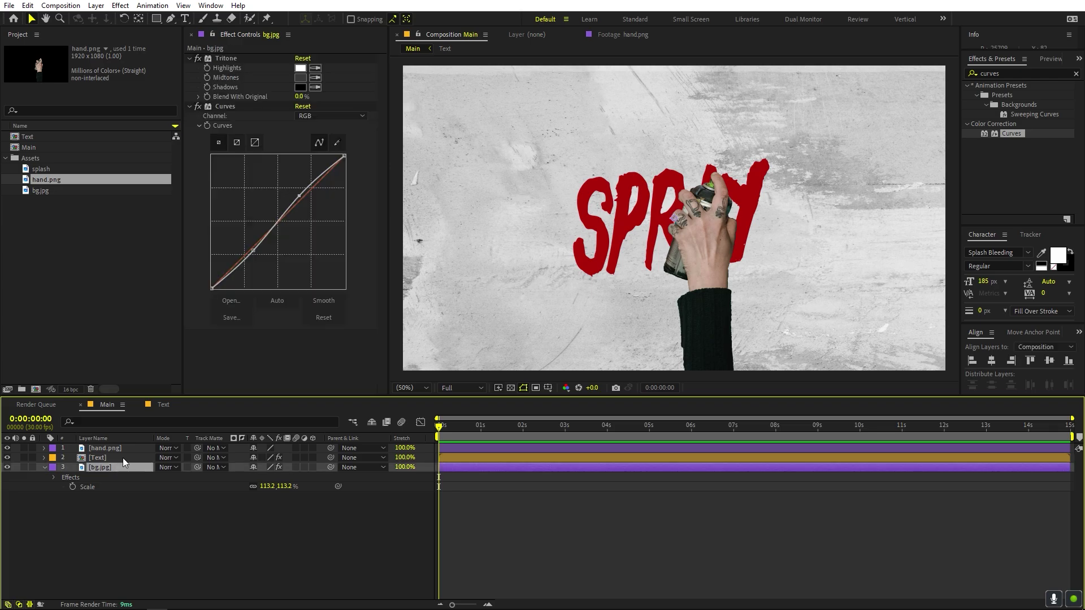
left_click(229, 58)
left_click(229, 108, "shift")
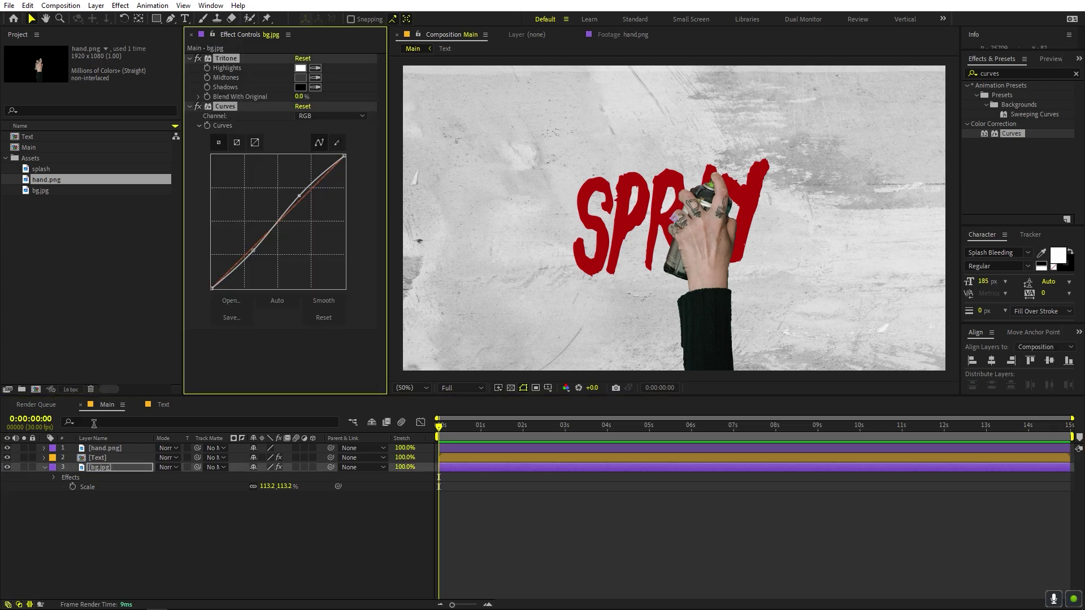
left_click(110, 458)
key("ctrl+v")
key("ctrl+z")
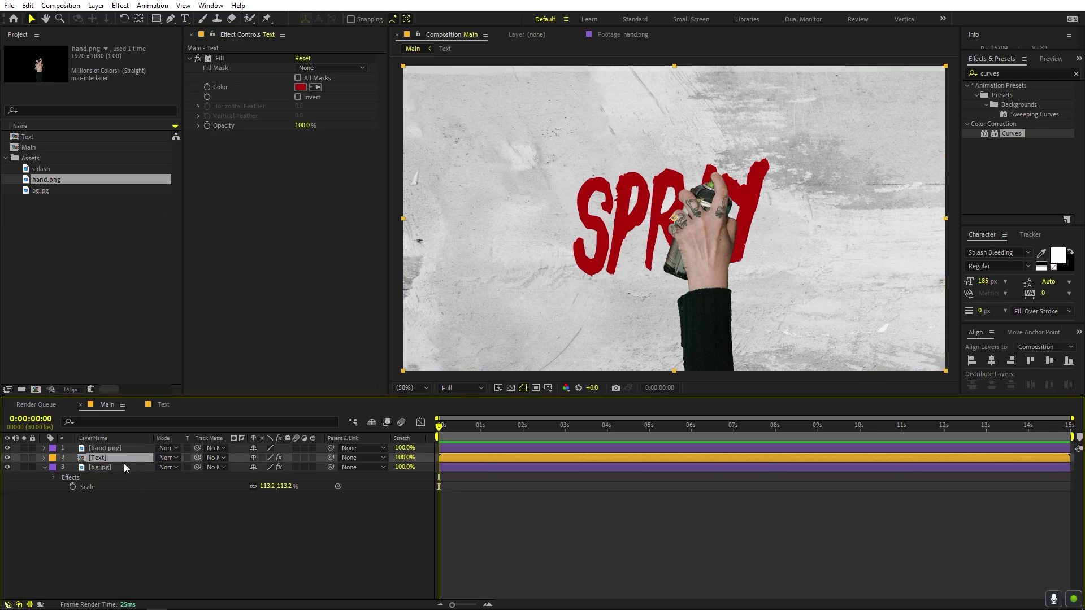
left_click(109, 447)
key("ctrl+v")
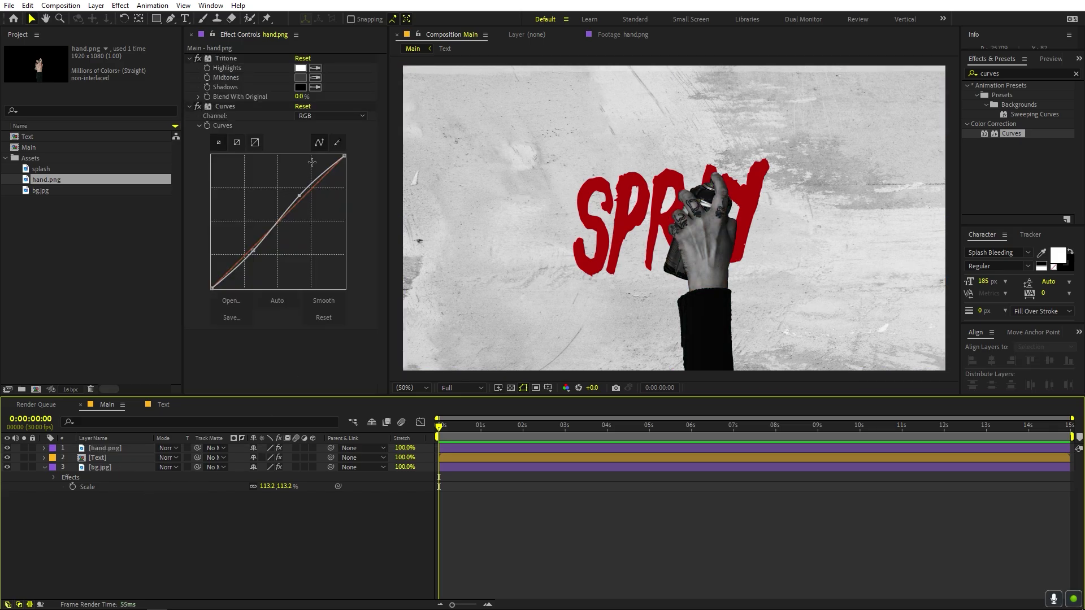
Set hand.png's Tritone midtones to gray 696969 and bend its RGB curve into a stronger S
left_click(300, 77)
left_click_drag(46, 318, 42, 306)
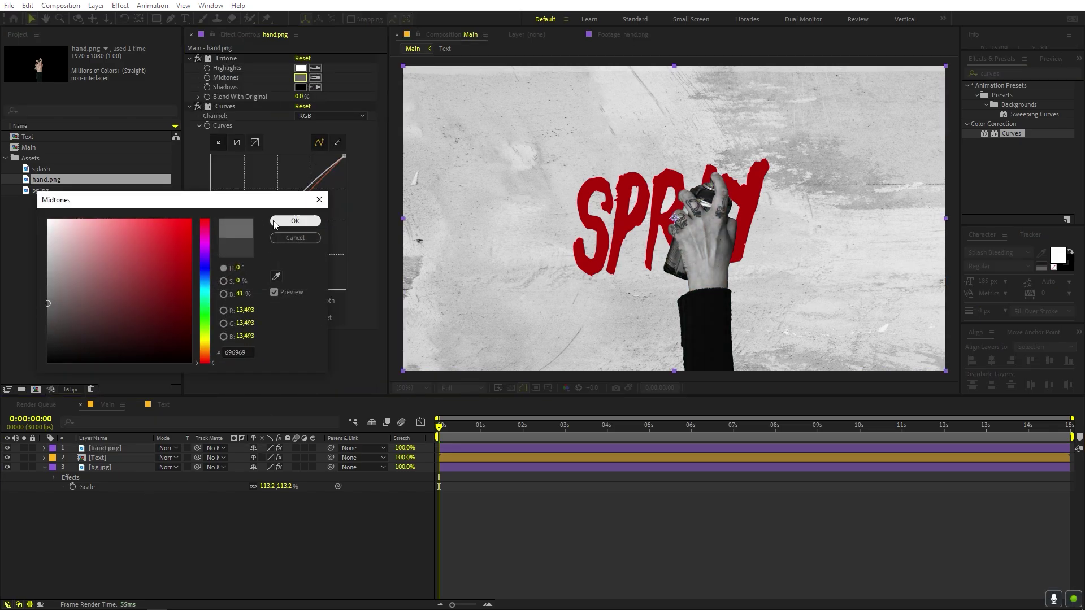
left_click(295, 220)
left_click_drag(295, 194, 303, 197)
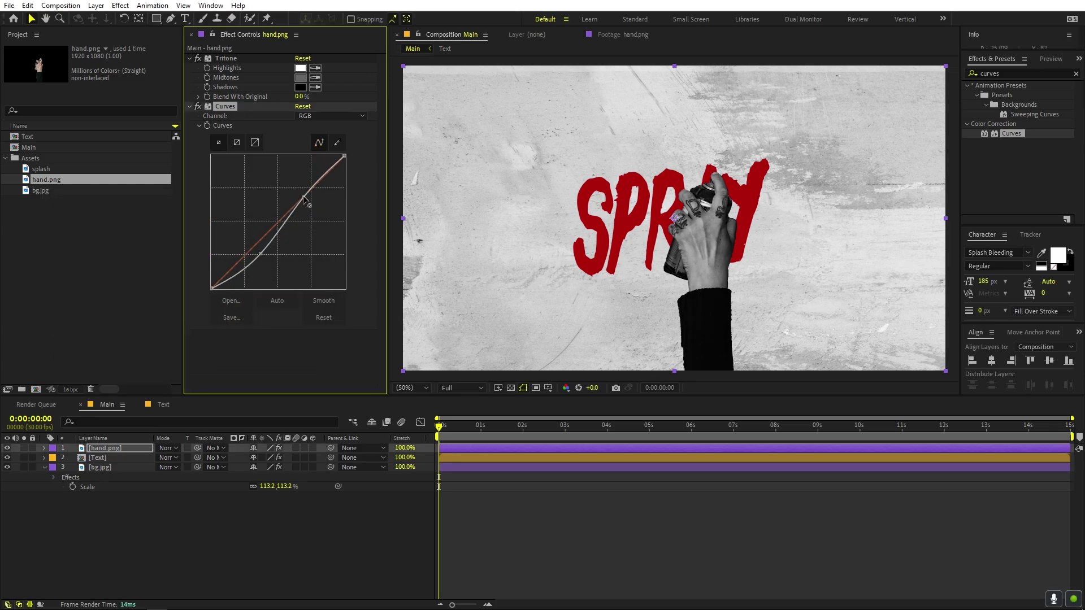
left_click_drag(261, 253, 260, 251)
left_click_drag(300, 202, 300, 193)
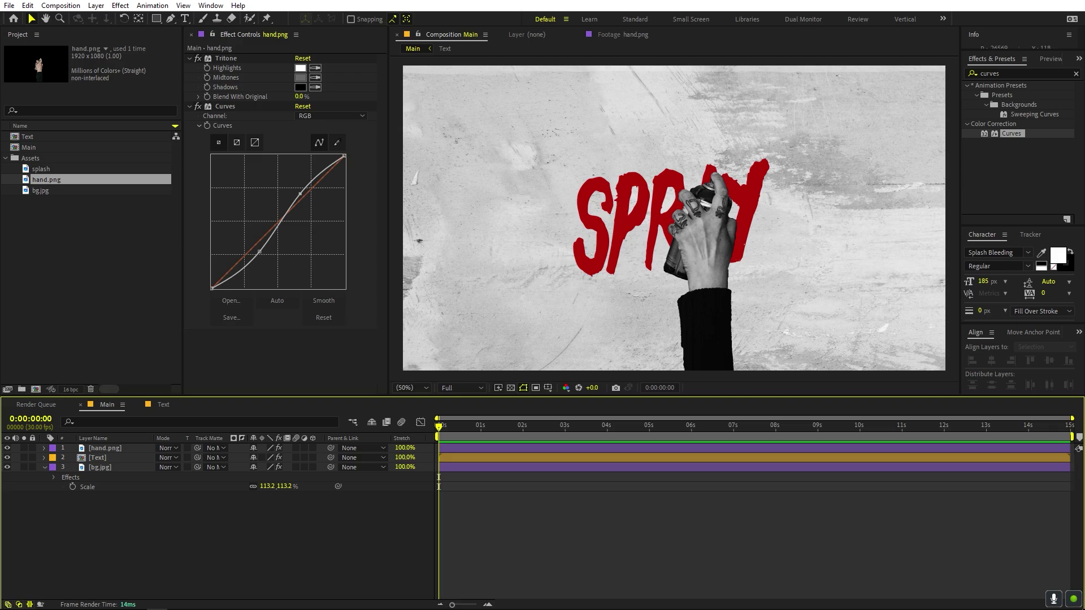
Hide the hand.png layer and apply the Roughen Edges effect to the Text layer
left_click(7, 448)
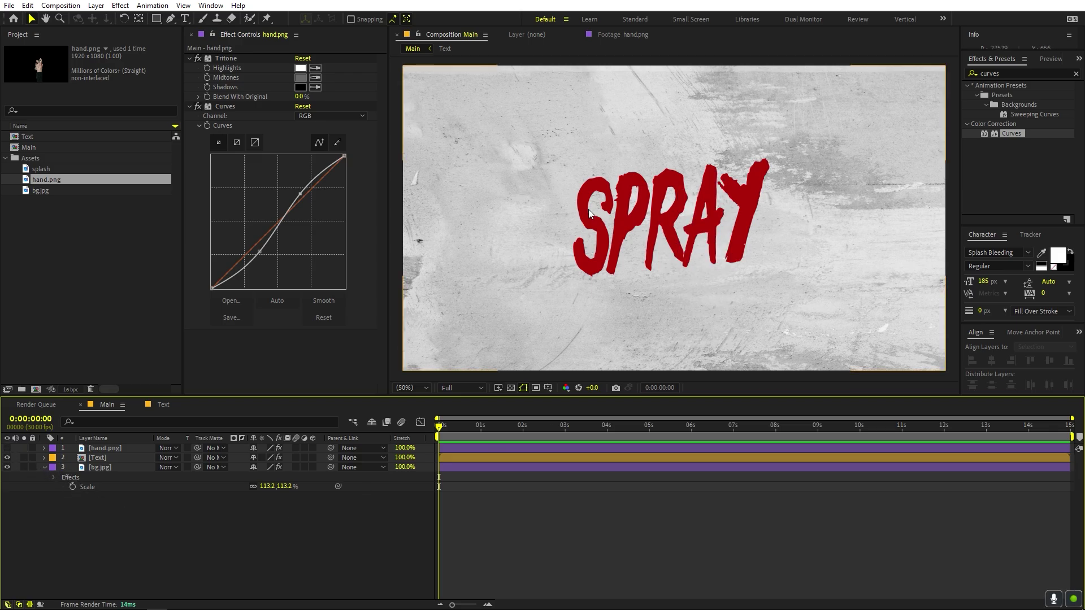
left_click(96, 324)
left_click(104, 459)
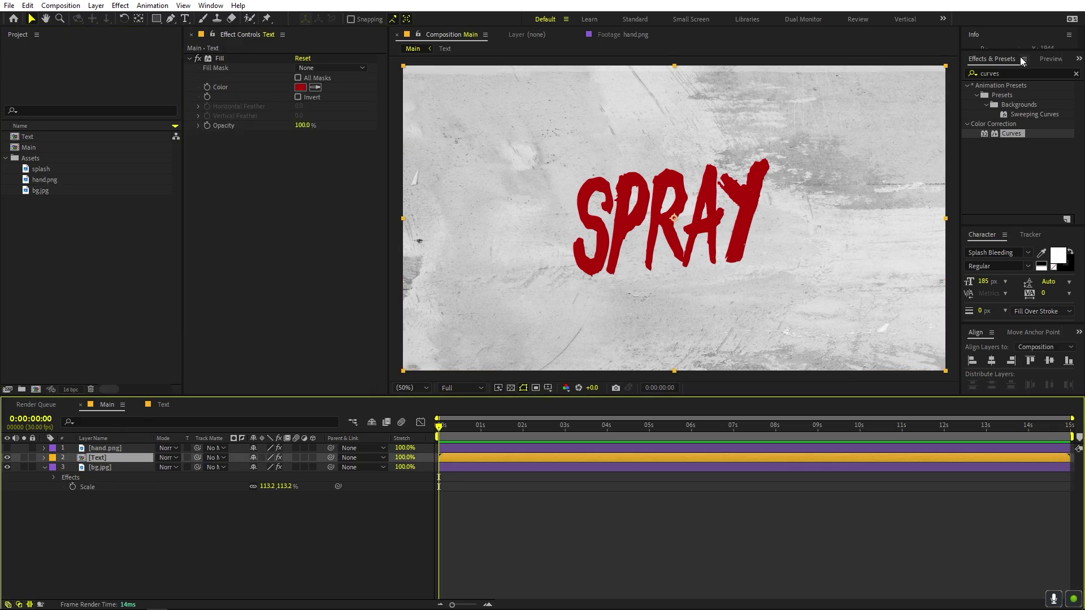
left_click(1006, 73)
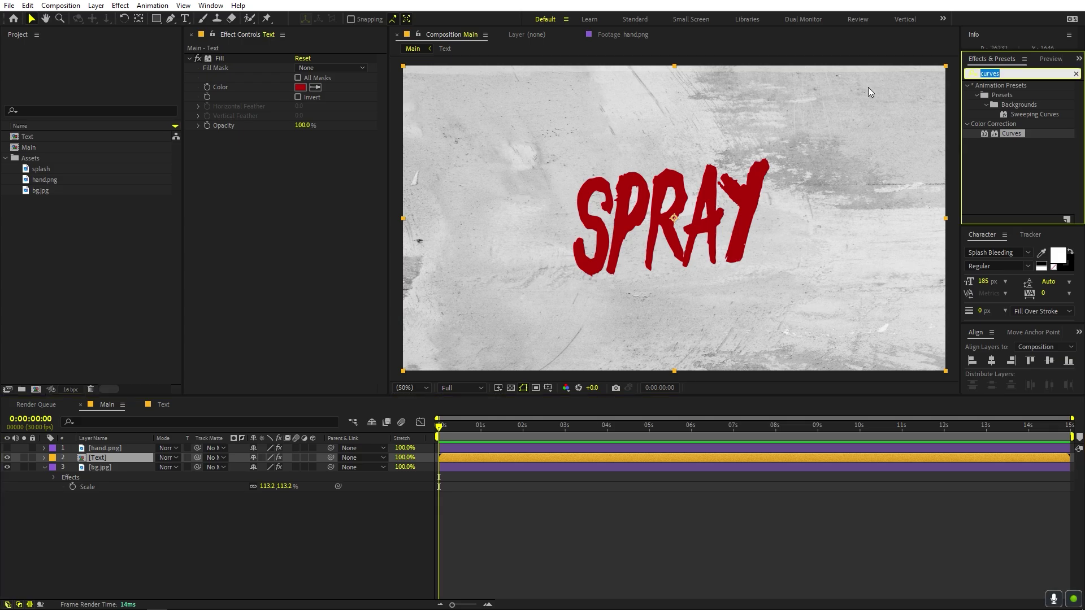
type("ra")
key("BackSpace")
type("ough")
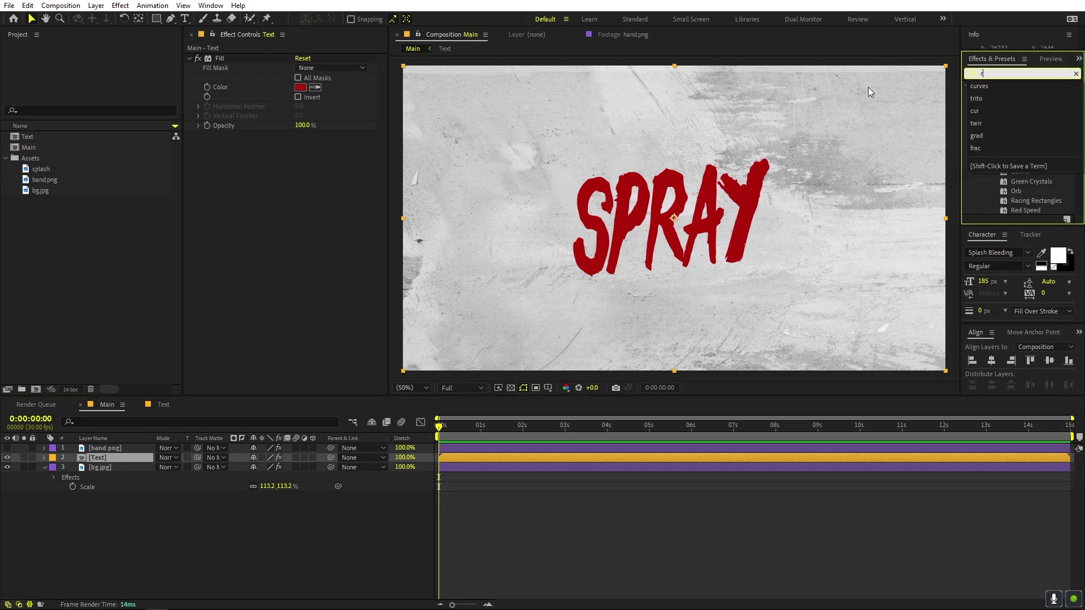
left_click_drag(1021, 95, 679, 192)
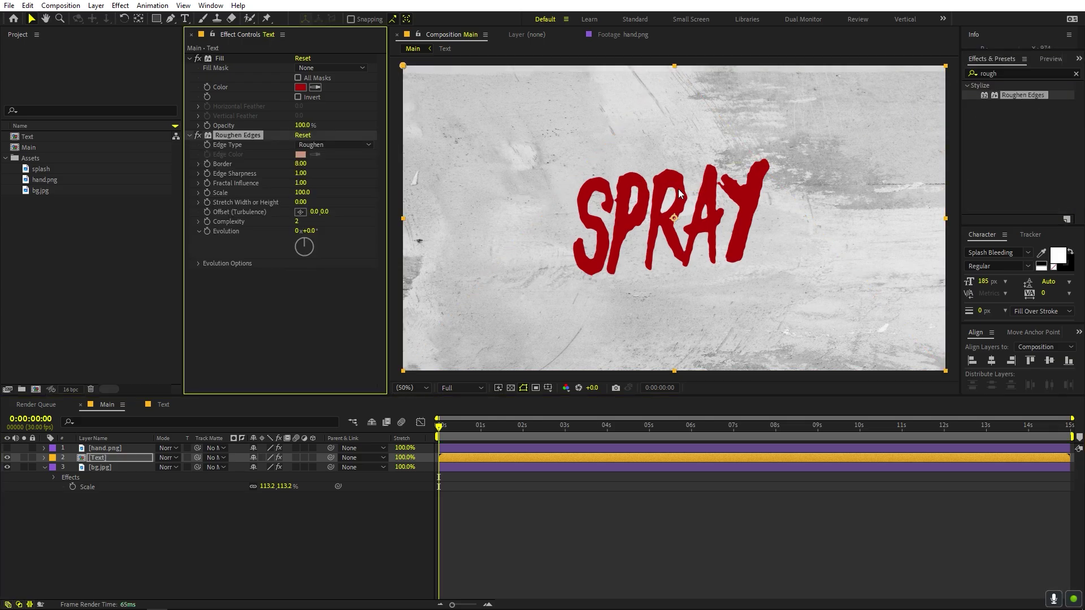
Set the Text layer's Roughen Edges to Border 9.20, Edge Sharpness 5.52 and Scale 10.0
scroll(679, 192, "up", 3)
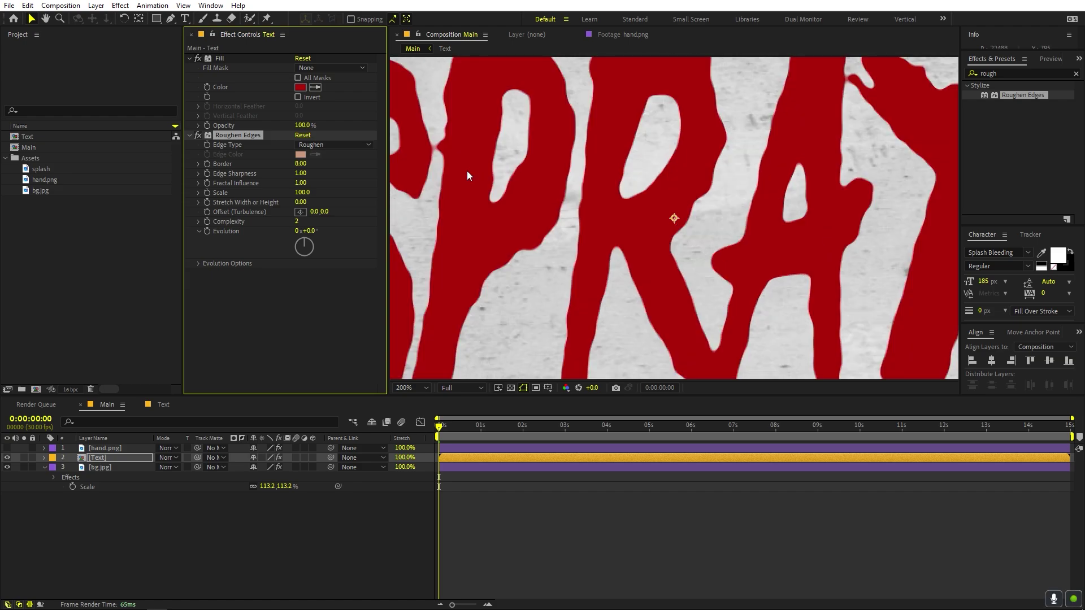
left_click_drag(467, 175, 627, 170)
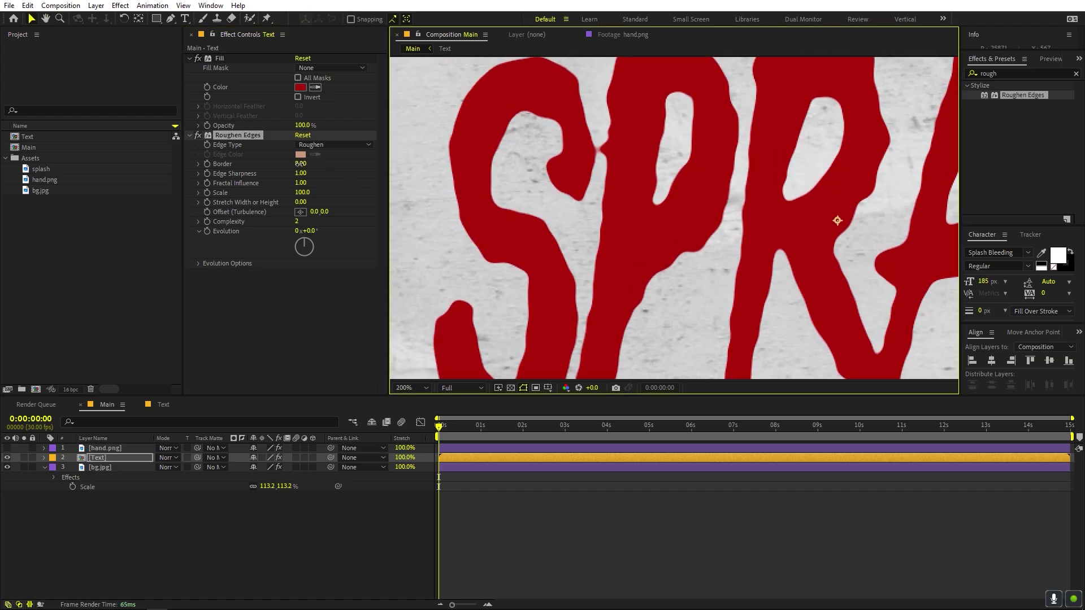
left_click_drag(300, 163, 337, 170)
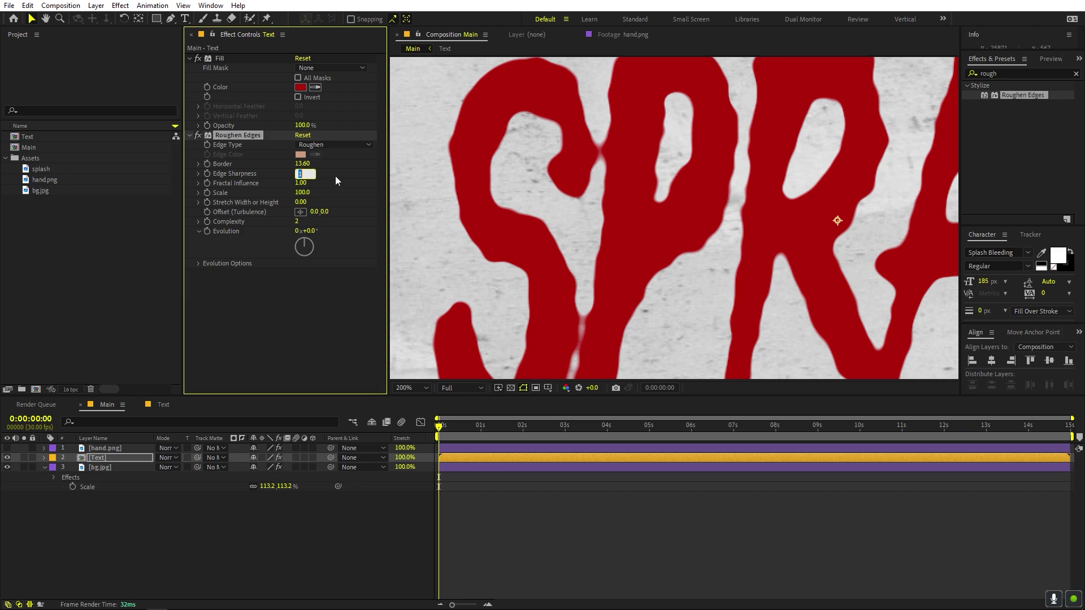
left_click_drag(290, 192, 246, 203)
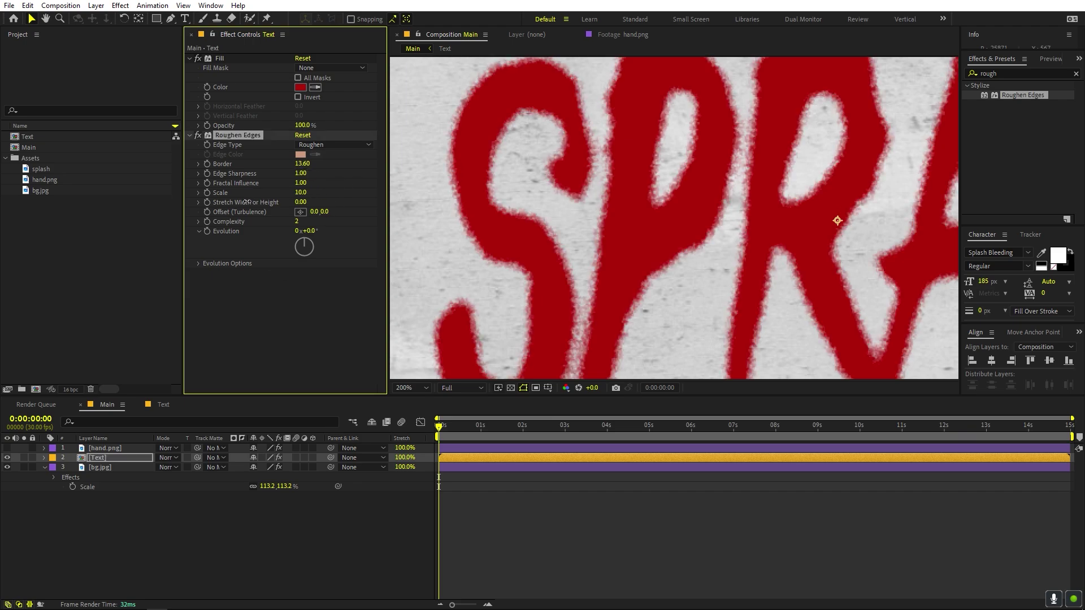
left_click_drag(302, 164, 47, 212)
scroll(485, 168, "down", 1)
scroll(615, 201, "up", 1)
left_click_drag(299, 172, 570, 187)
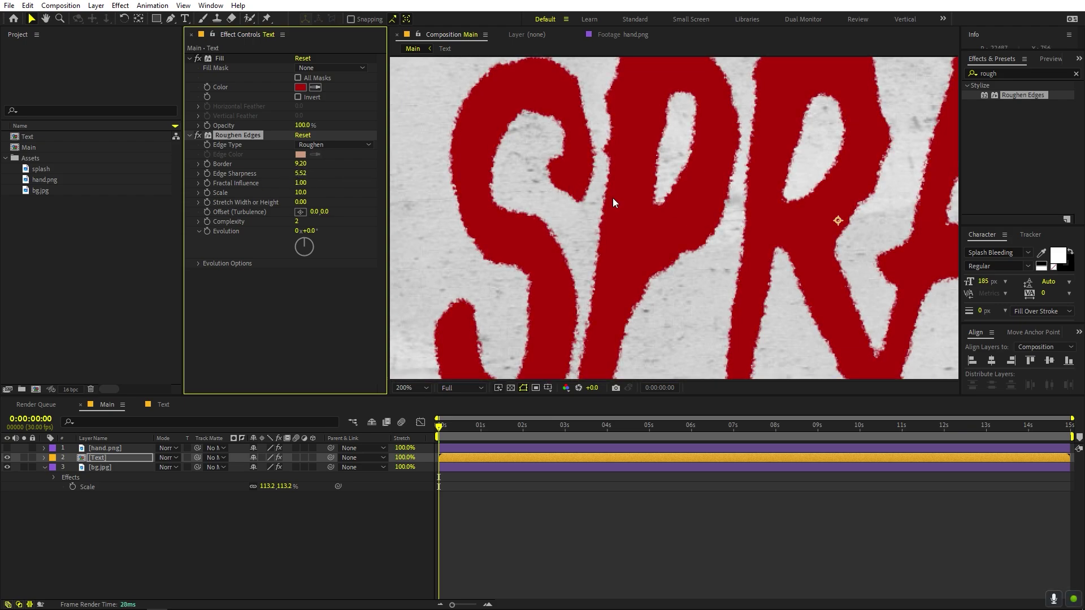
scroll(612, 197, "down", 2)
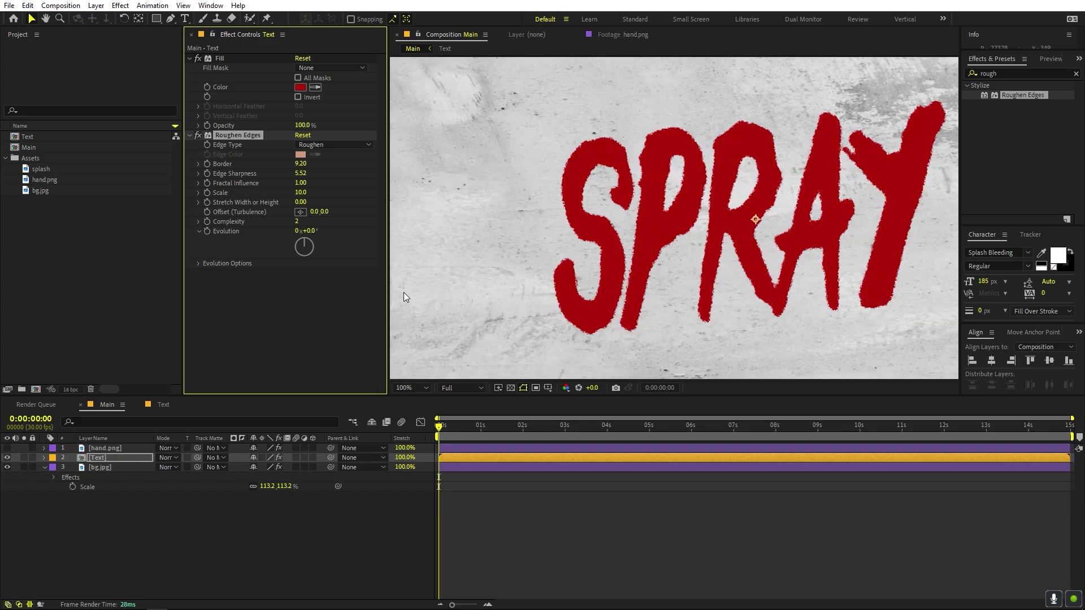
left_click(278, 311)
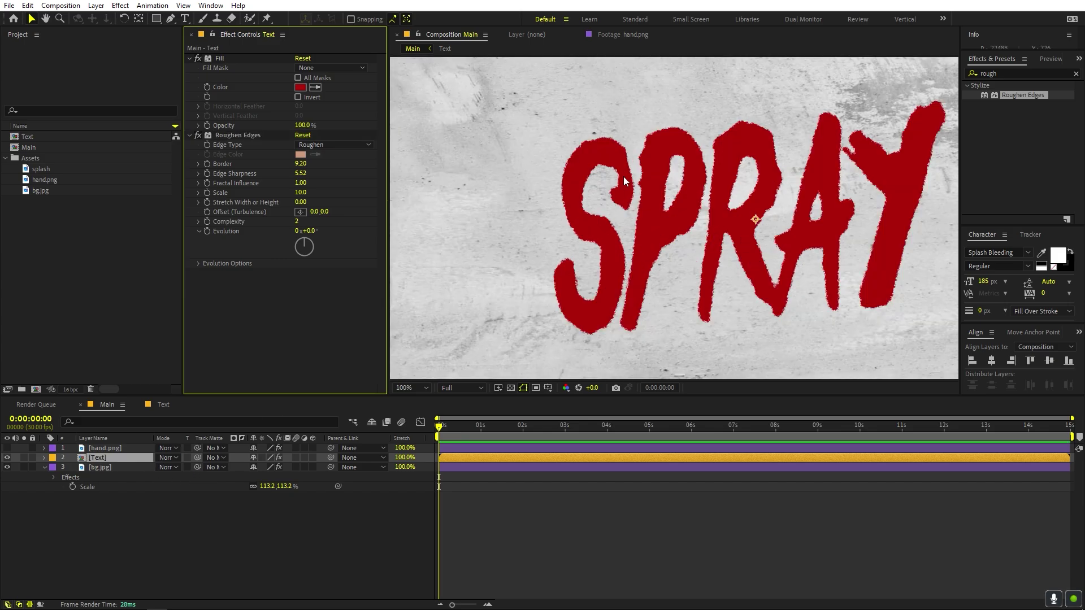
Set the Text layer's blending mode to Dissolve and its opacity to 65%
left_click(164, 458)
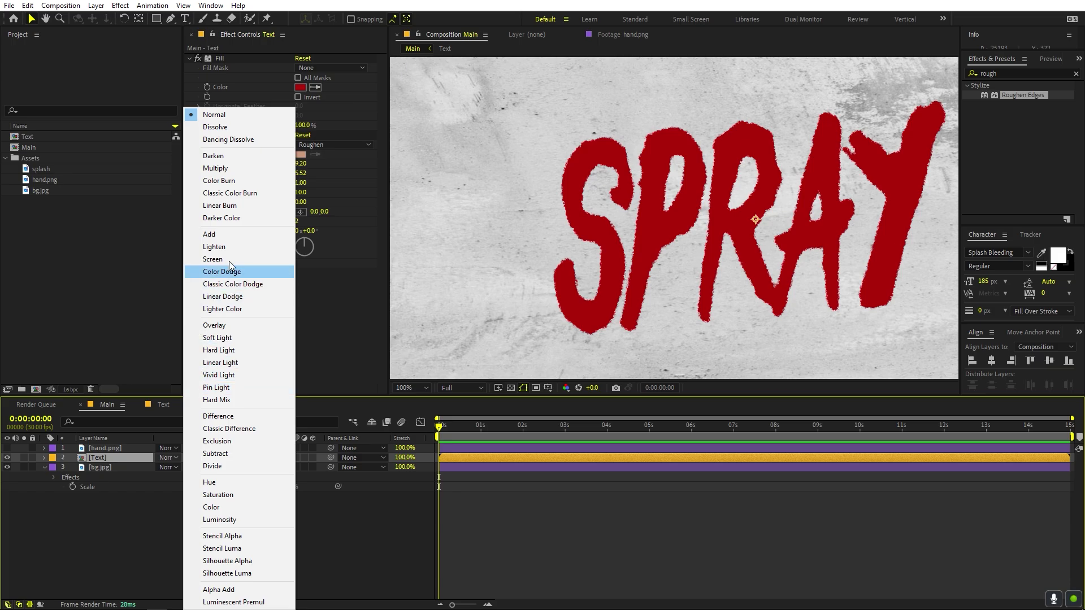
left_click(225, 129)
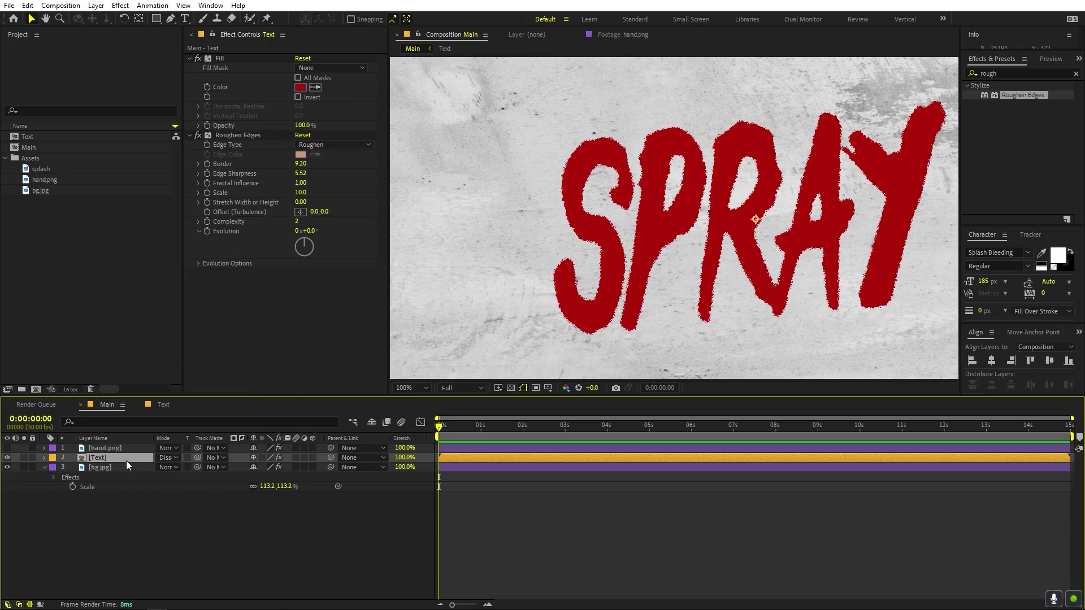
key("t")
left_click(255, 468)
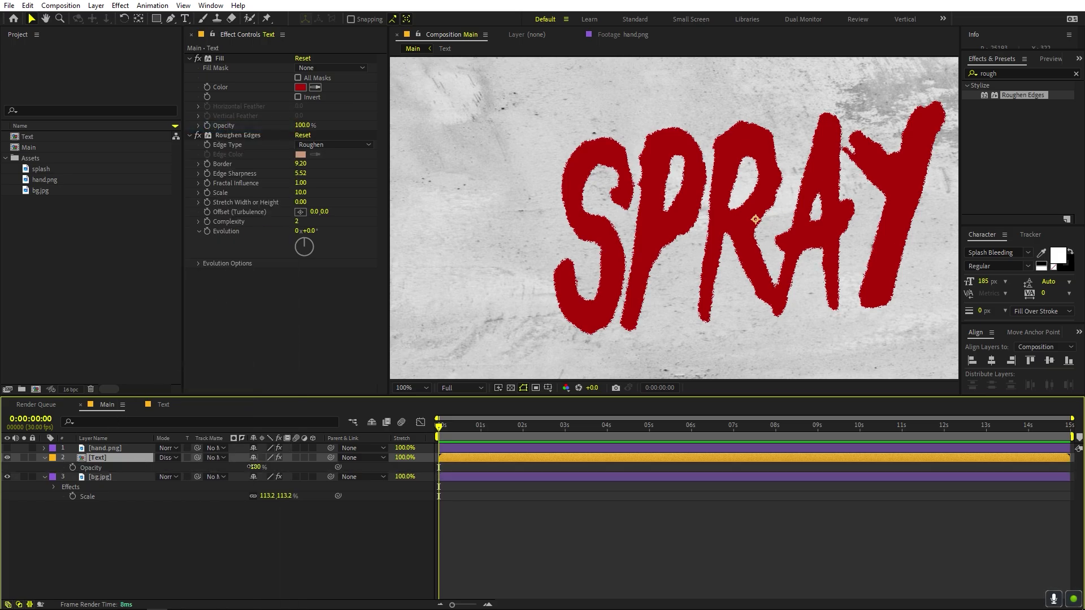
type("65")
key("Return")
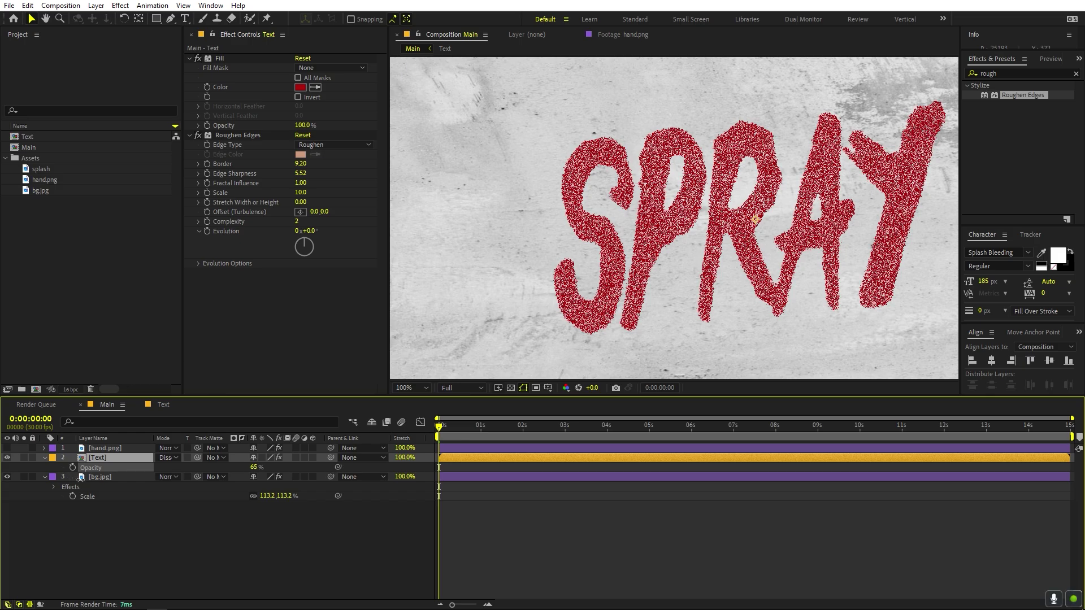
Raise the Text layer's opacity to 95% and check the grainy lettering against the wall
left_click_drag(80, 479, 135, 485)
left_click(255, 466)
type("90")
key("Return")
left_click(256, 467)
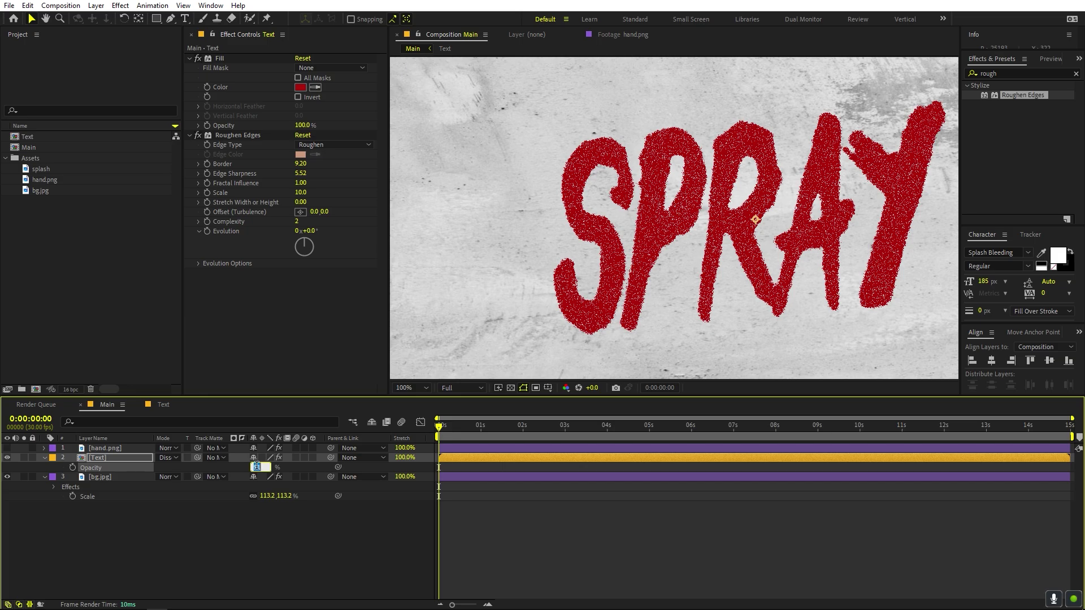
type("95")
key("Return")
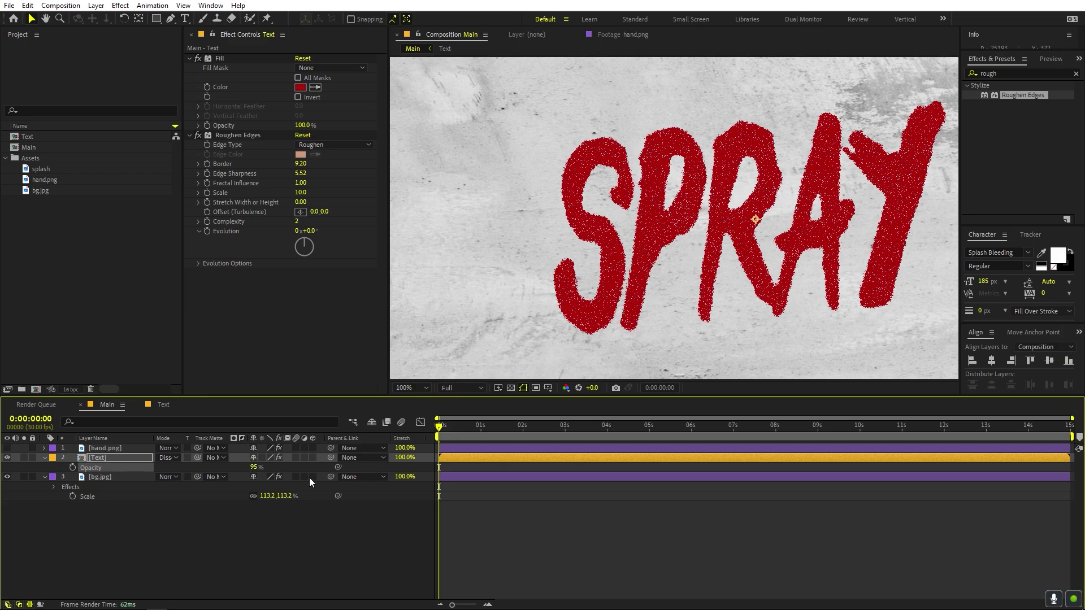
scroll(754, 345, "down", 4)
scroll(748, 321, "up", 2)
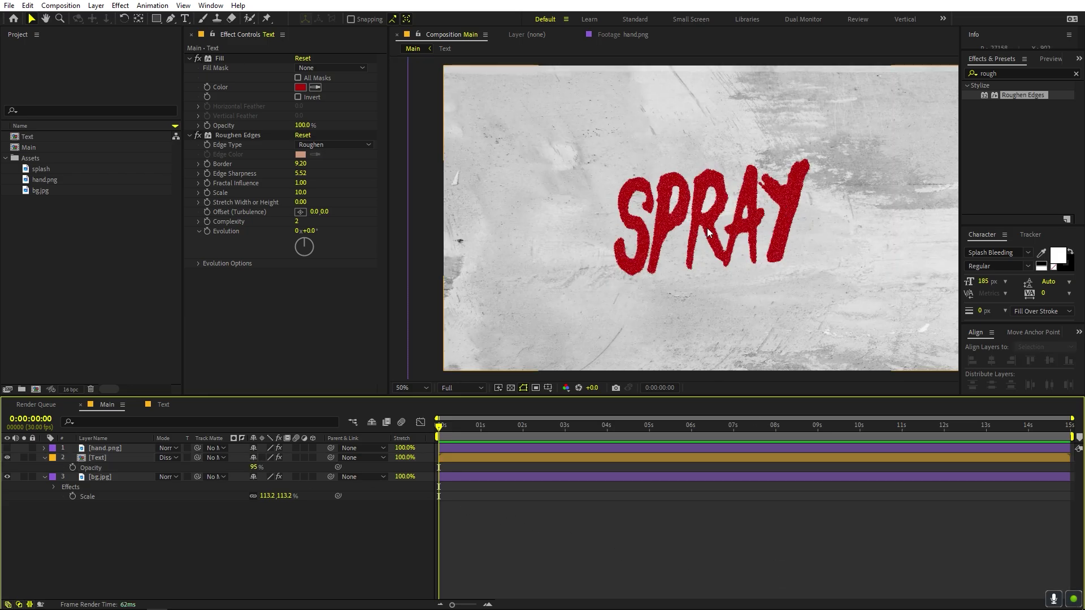
Set the Text layer's Roughen Edges Complexity to 10 and check the lettering up close
scroll(721, 217, "up", 4)
scroll(721, 217, "down", 2)
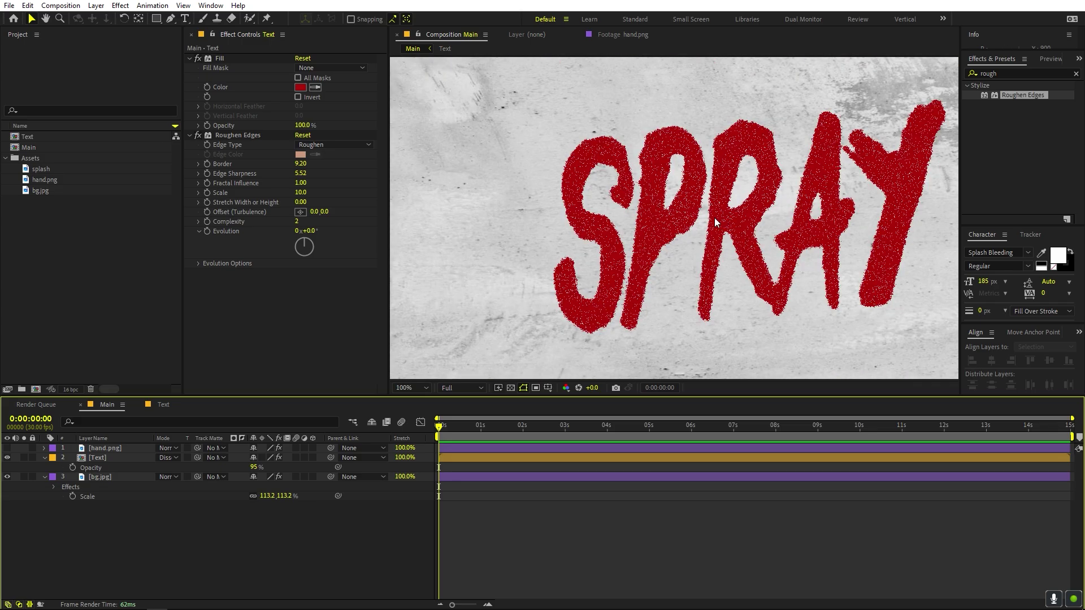
left_click_drag(302, 166, 373, 170)
key("ctrl+z")
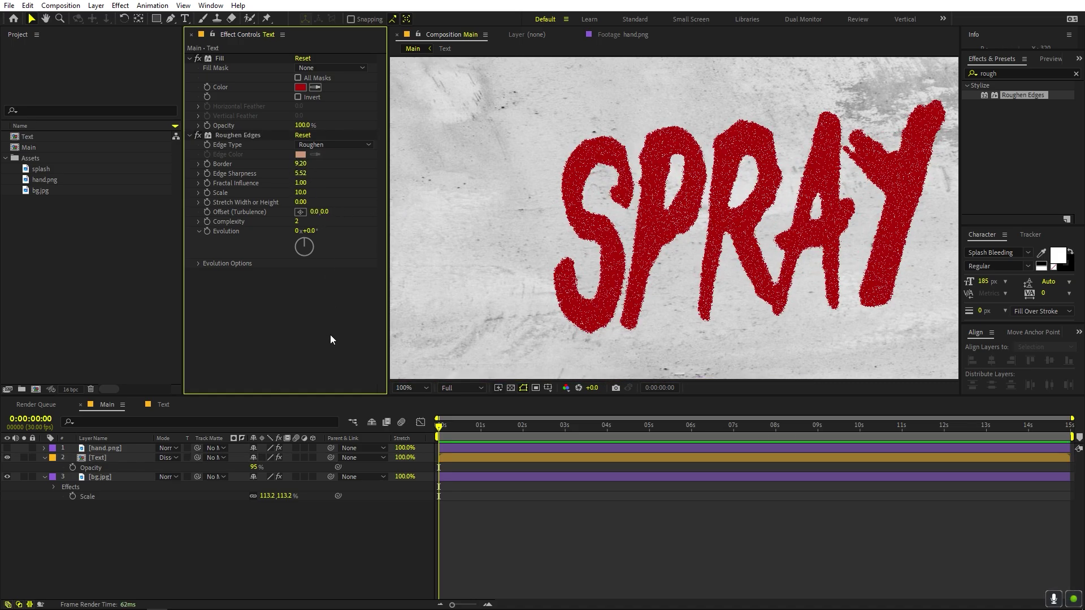
left_click_drag(297, 221, 342, 222)
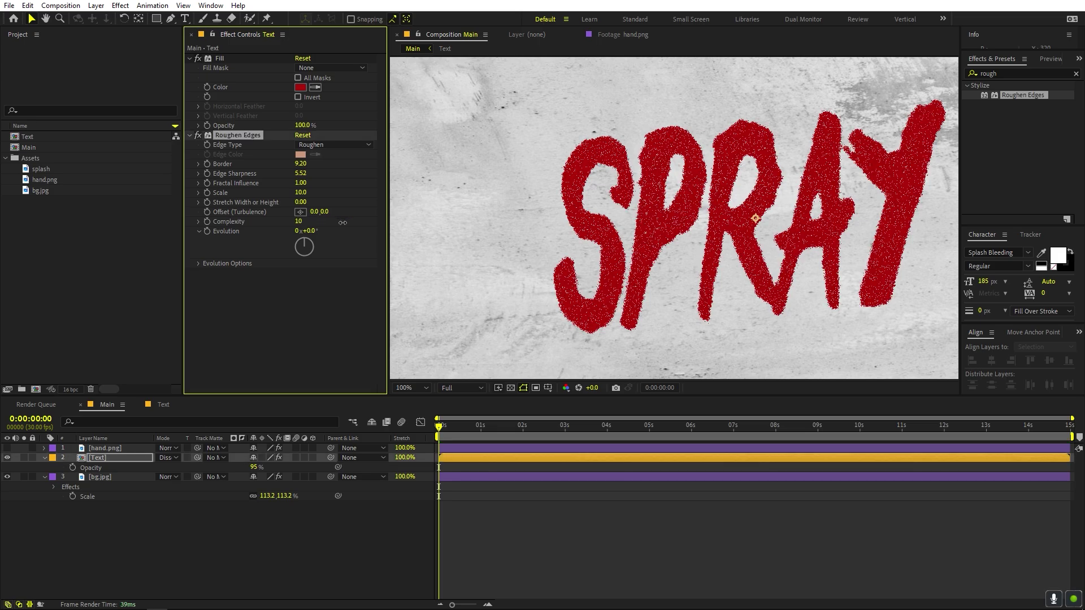
key("F2")
scroll(730, 257, "down", 2)
scroll(730, 256, "up", 2)
scroll(730, 256, "down", 2)
left_click(1016, 162)
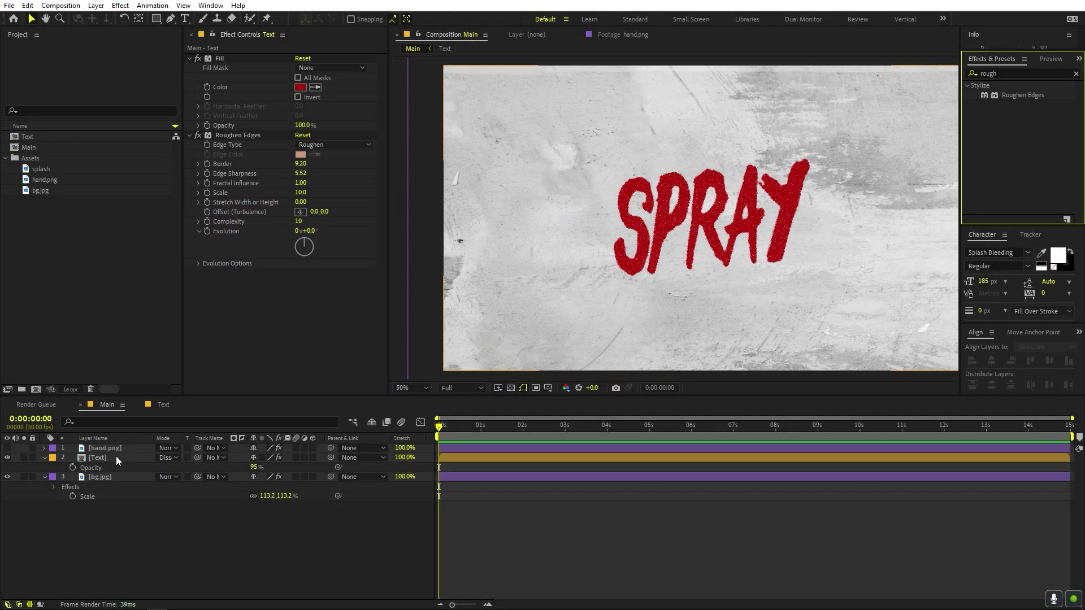
Start a mask path on the Text layer with the Pen tool, tracing the curves of the letter S
left_click(116, 456)
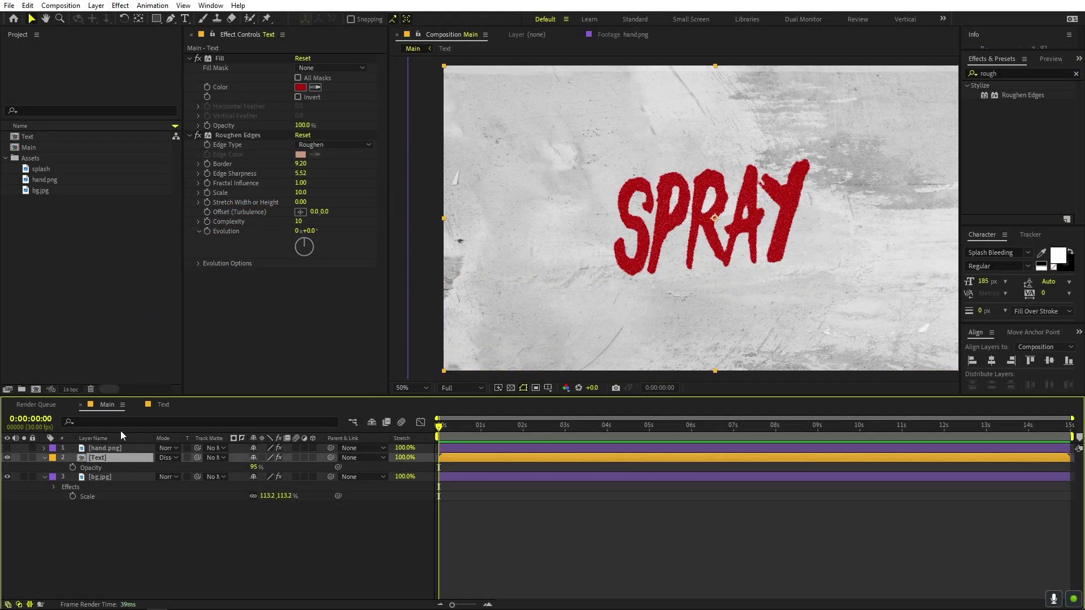
left_click(171, 20)
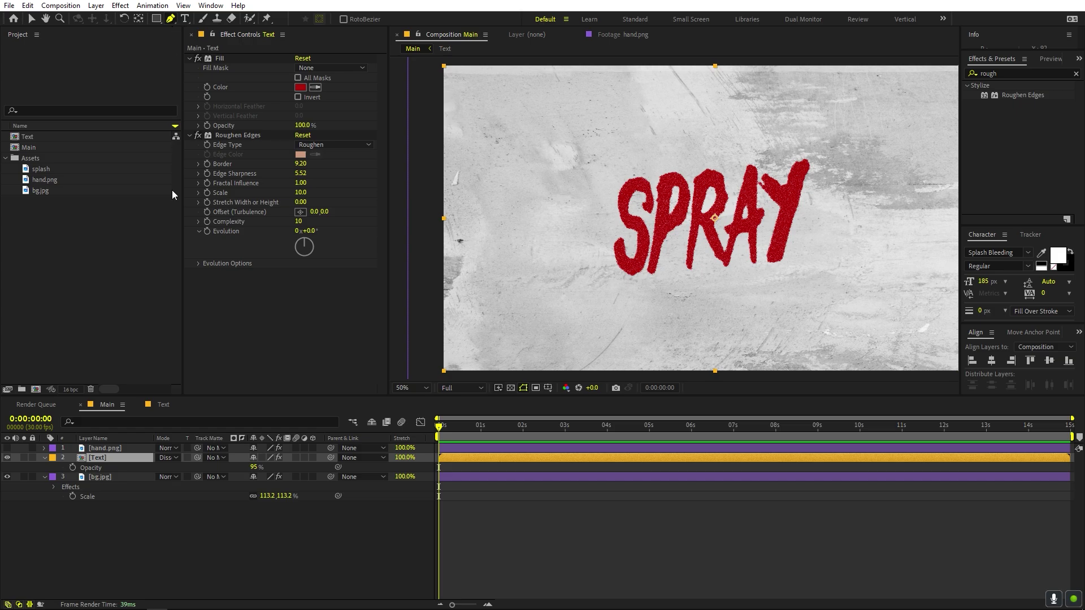
scroll(504, 261, "up", 1)
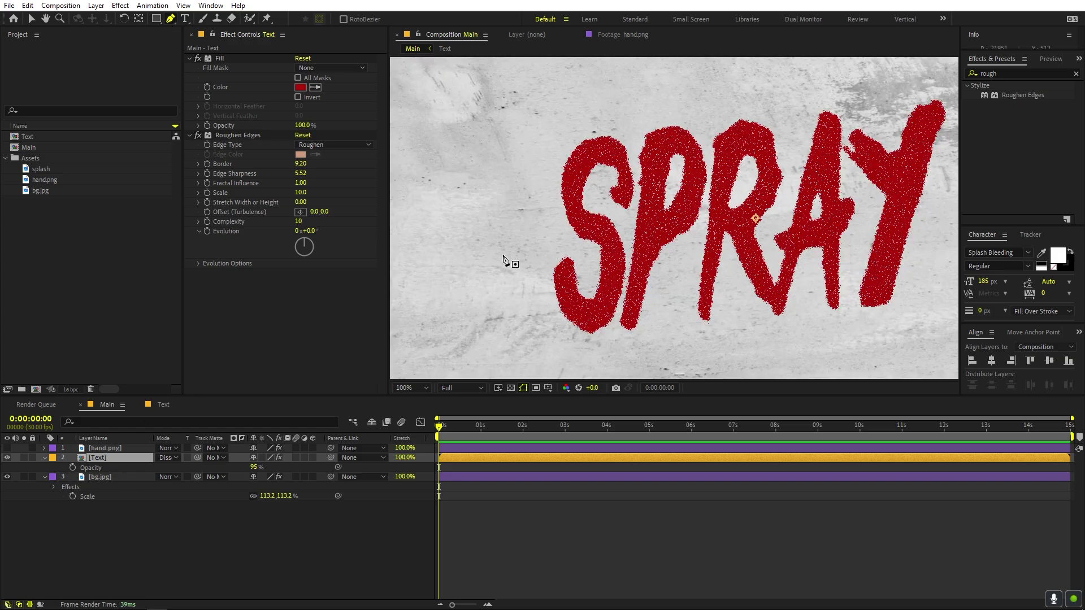
left_click(615, 208)
left_click_drag(607, 149, 577, 149)
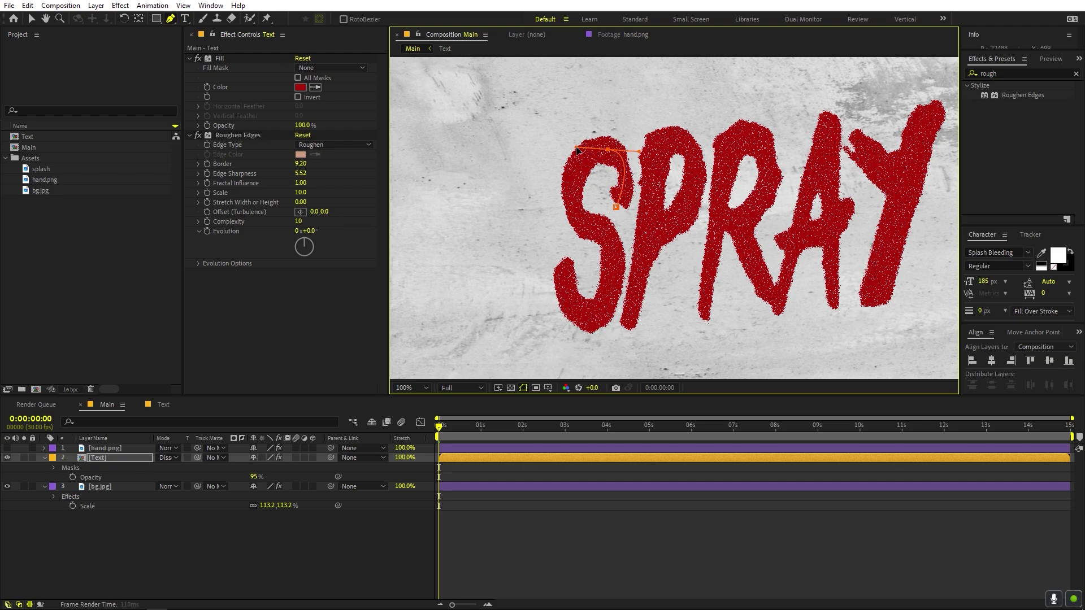
left_click_drag(580, 223, 602, 246)
left_click_drag(591, 321, 543, 304)
left_click(562, 251)
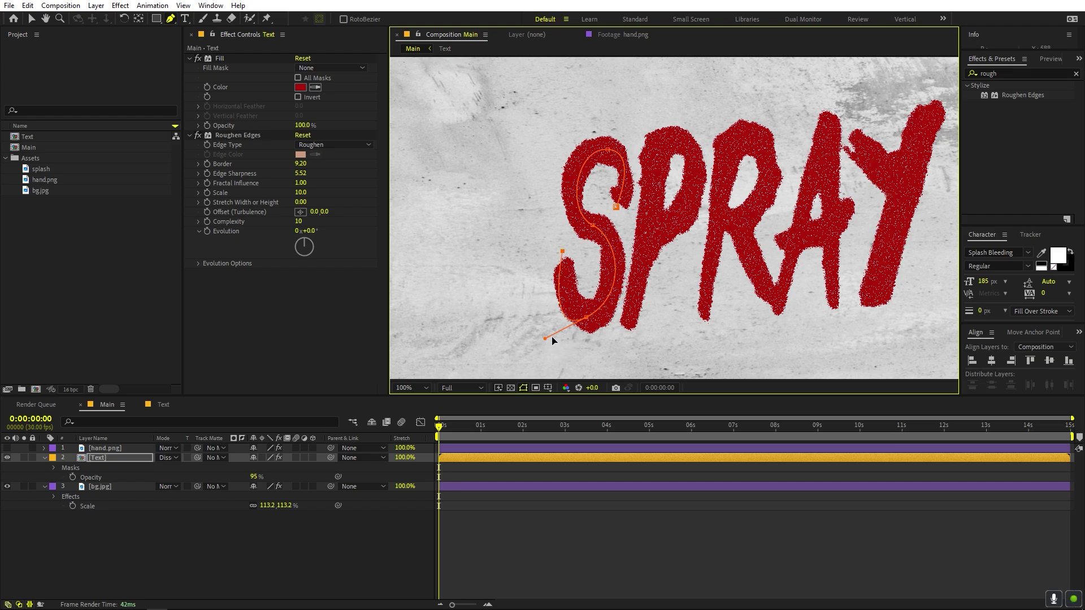
Continue the mask path from the S through the stem and bowl of the P and the upper part of the R
left_click_drag(552, 337, 638, 302)
mouse_move(657, 140)
left_mouse_down()
mouse_move(687, 143)
mouse_move(669, 136)
left_mouse_up()
left_click_drag(668, 216, 653, 242)
left_click_drag(691, 331, 706, 307)
left_click_drag(734, 132, 755, 137)
left_click_drag(758, 203, 720, 221)
Finish the open mask path through the R's leg, the A and the Y
left_click(732, 219)
left_click(777, 318)
left_click(827, 126)
left_click(836, 316)
left_click(768, 245)
scroll(771, 223, "down", 1)
scroll(772, 223, "up", 1)
scroll(696, 241, "down", 1)
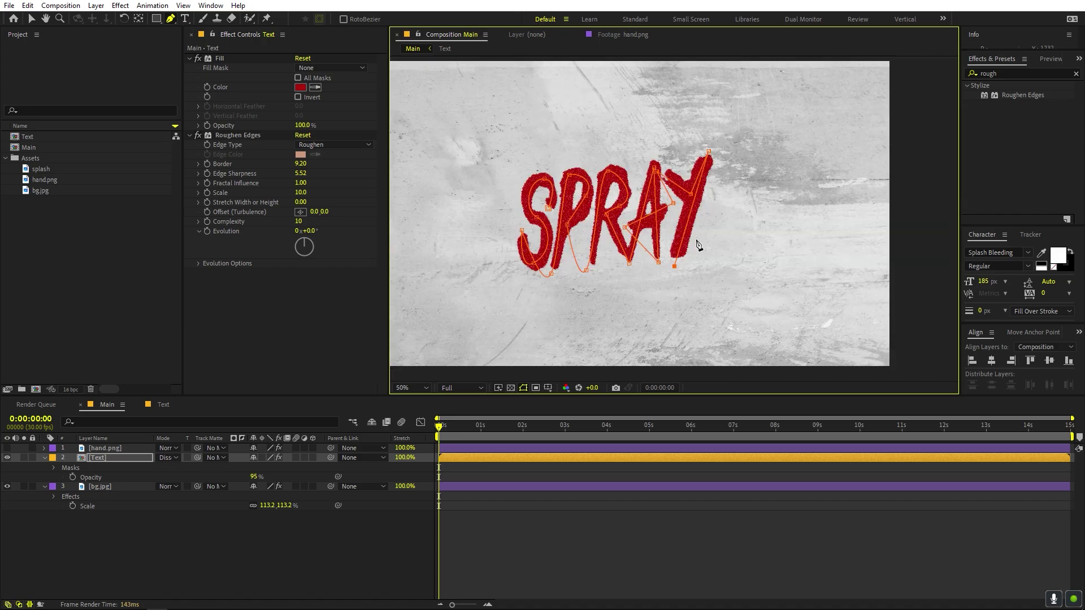
Find the Stroke effect and apply it to the Text layer
double_click(1018, 75)
type("stro")
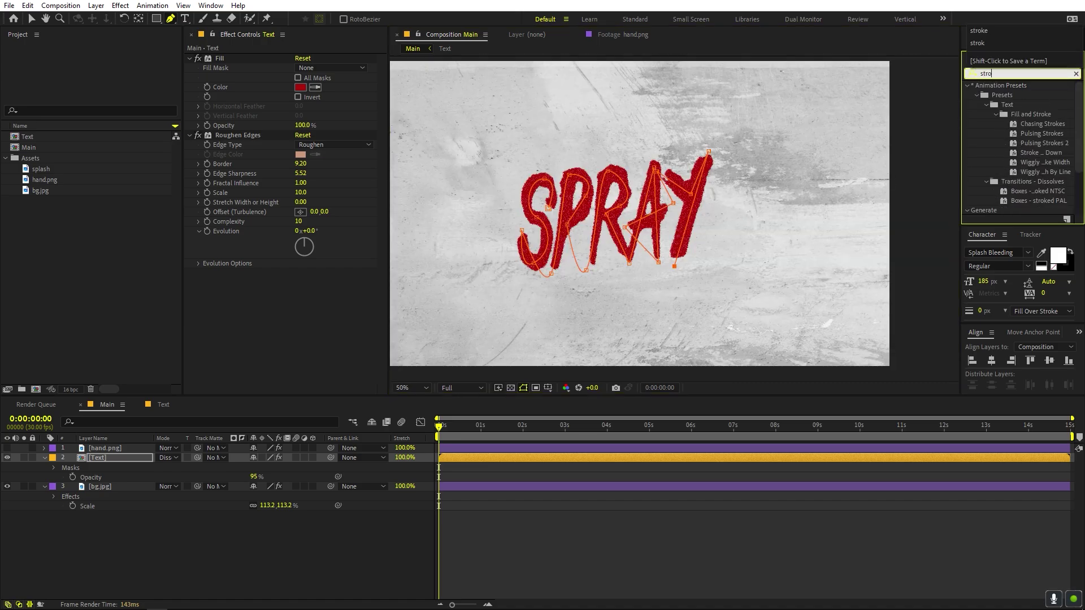
scroll(1025, 151, "down", 2)
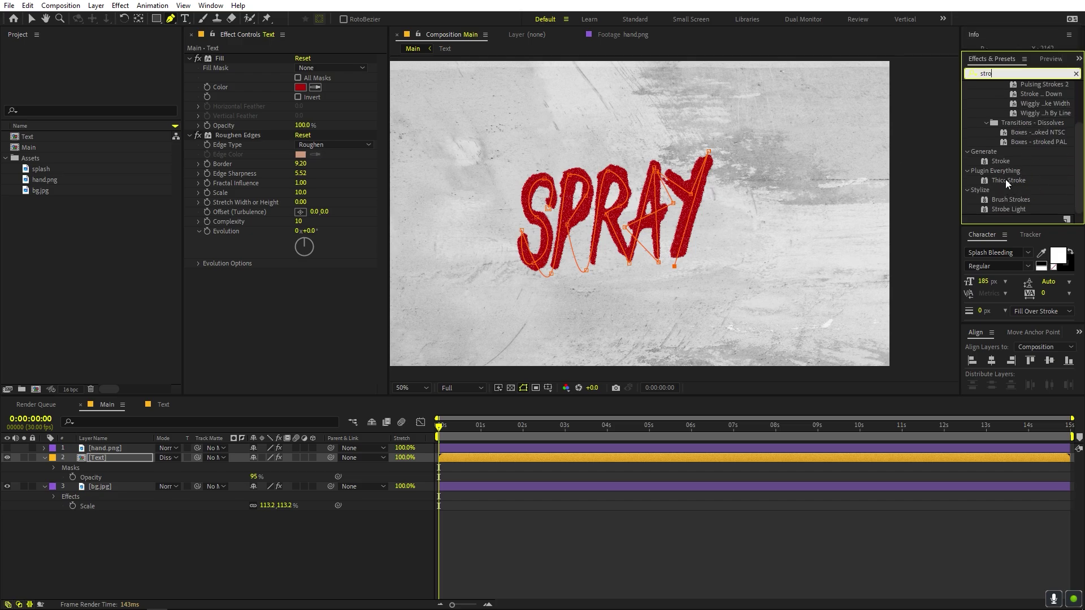
left_click_drag(1001, 161, 498, 196)
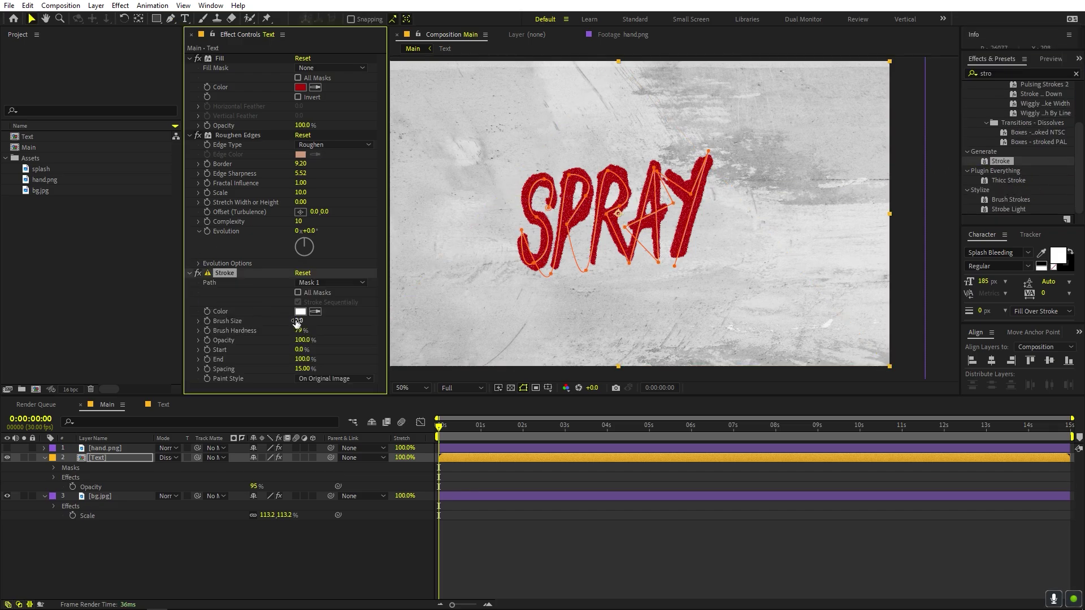
Set the Brush Size of the Stroke along Mask 1 to 42.0 so it covers the lettering
left_click(324, 285)
left_click(305, 310)
left_click_drag(298, 320, 523, 324)
scroll(790, 113, "up", 1)
left_click_drag(524, 240, 690, 238)
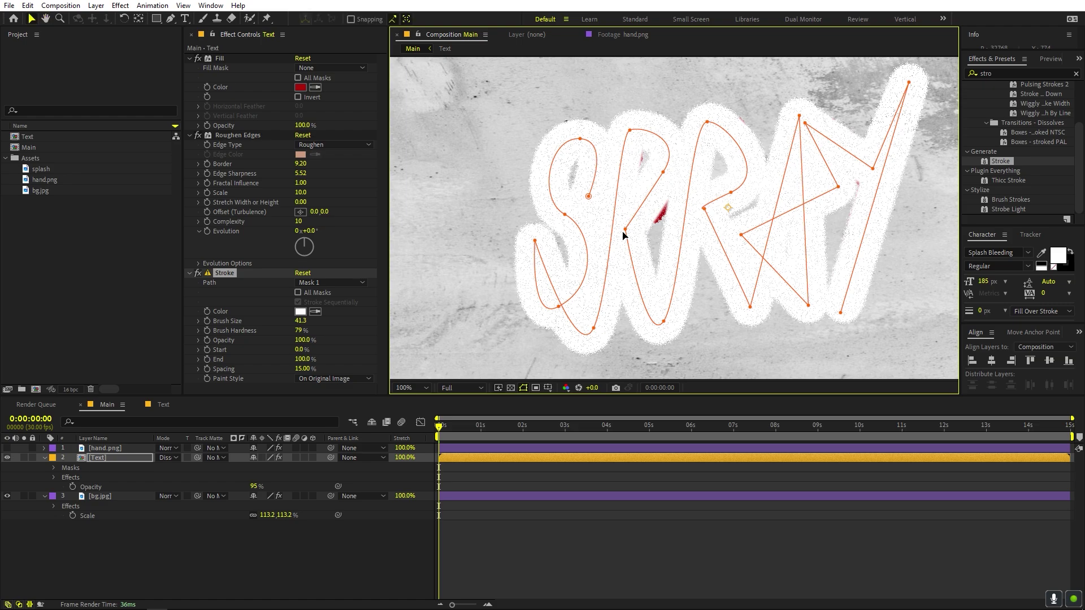
left_click_drag(298, 322, 319, 318)
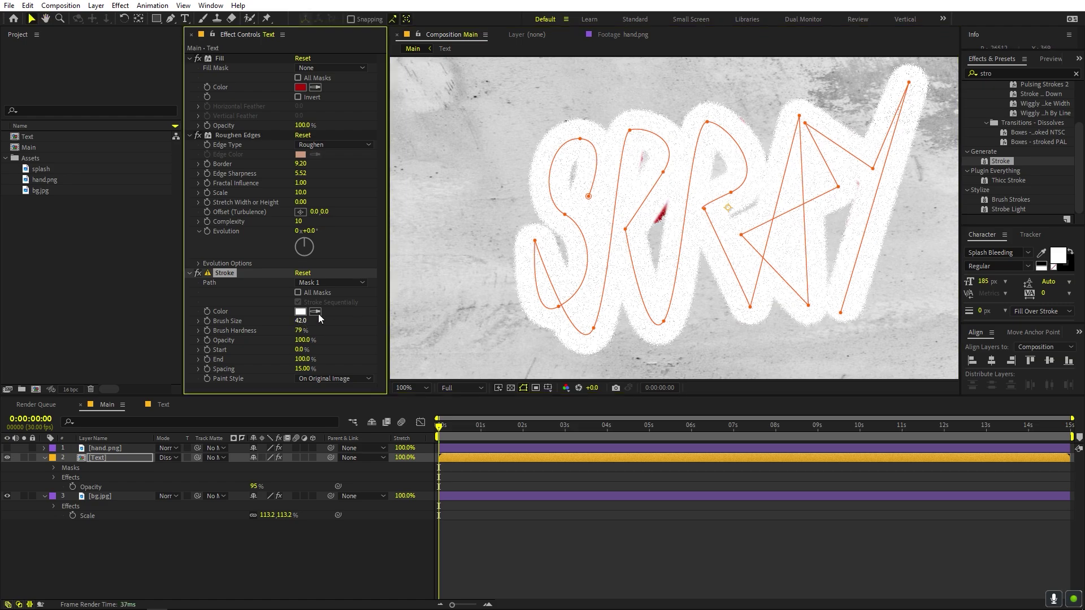
Nudge the mask points at the top of the S and around the P to follow the letters more closely
left_click(579, 141)
left_click(626, 229)
left_click_drag(626, 228, 629, 227)
left_click_drag(663, 172, 664, 182)
left_click_drag(630, 130, 632, 130)
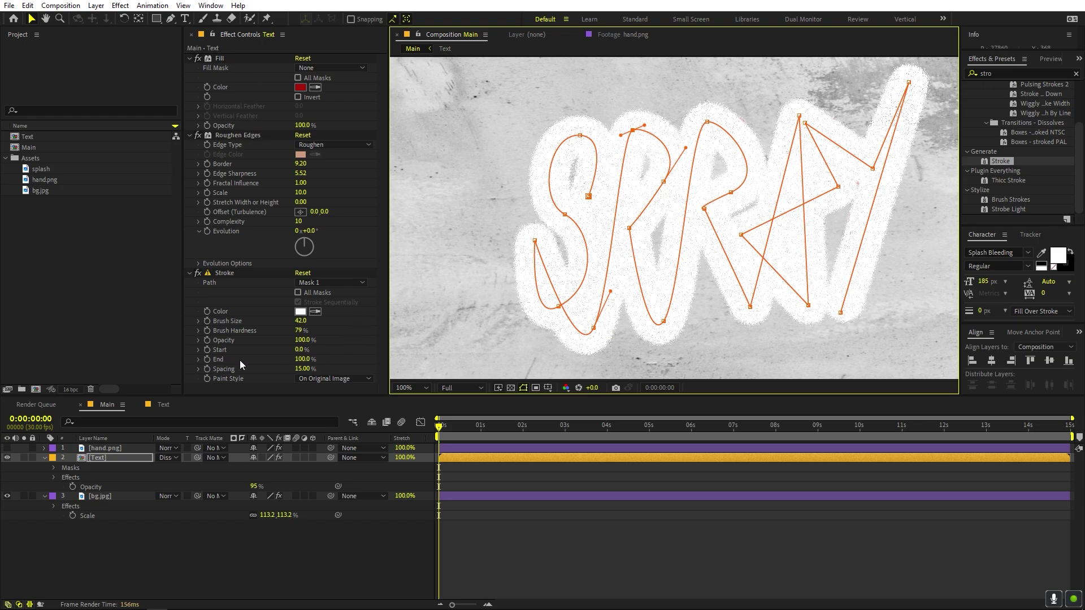
Keyframe the Stroke's End from 1% at the start of the timeline to 100% at 4 seconds
left_click(299, 358)
type("1")
key("Return")
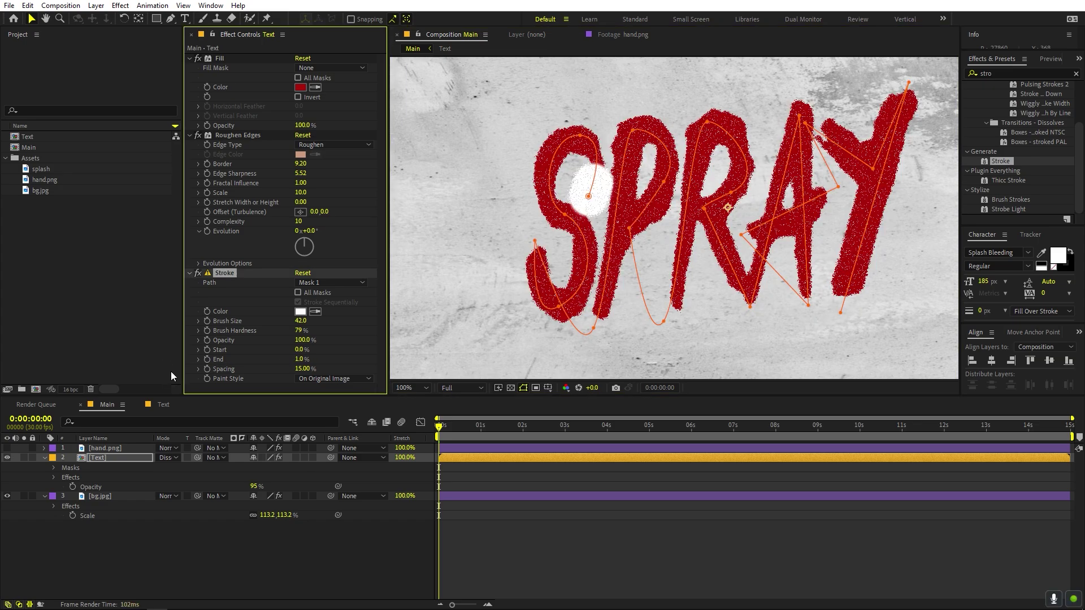
left_click_drag(434, 427, 606, 446)
key("Page_Down")
left_click(299, 358)
type("100")
key("Return")
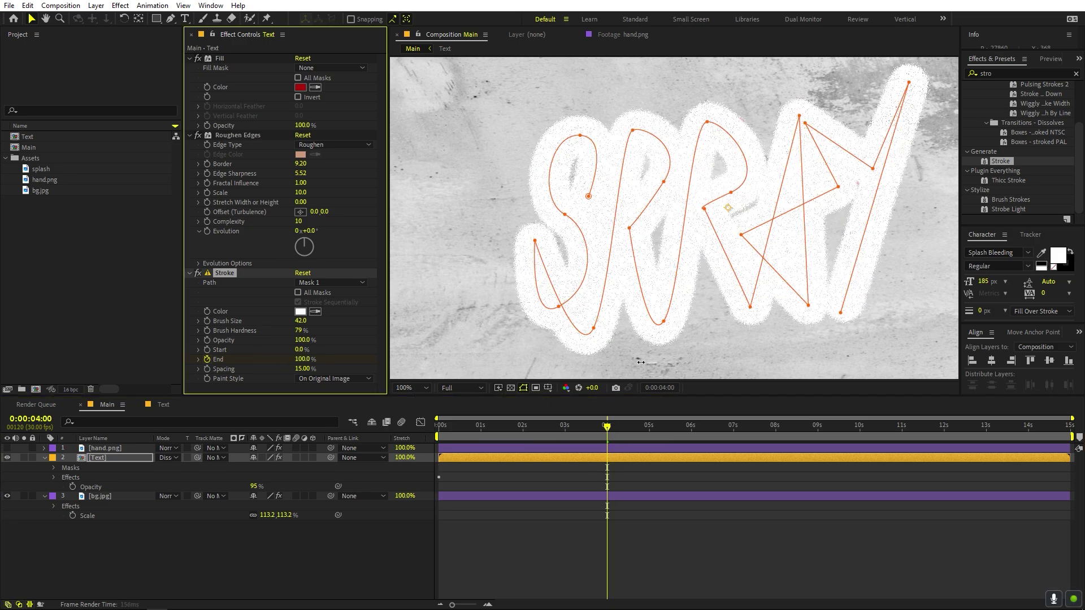
Set the Stroke's End to 0% on the first frame and preview the stroke animation
key("Home")
left_click(305, 360)
type("0")
key("Return")
key("space")
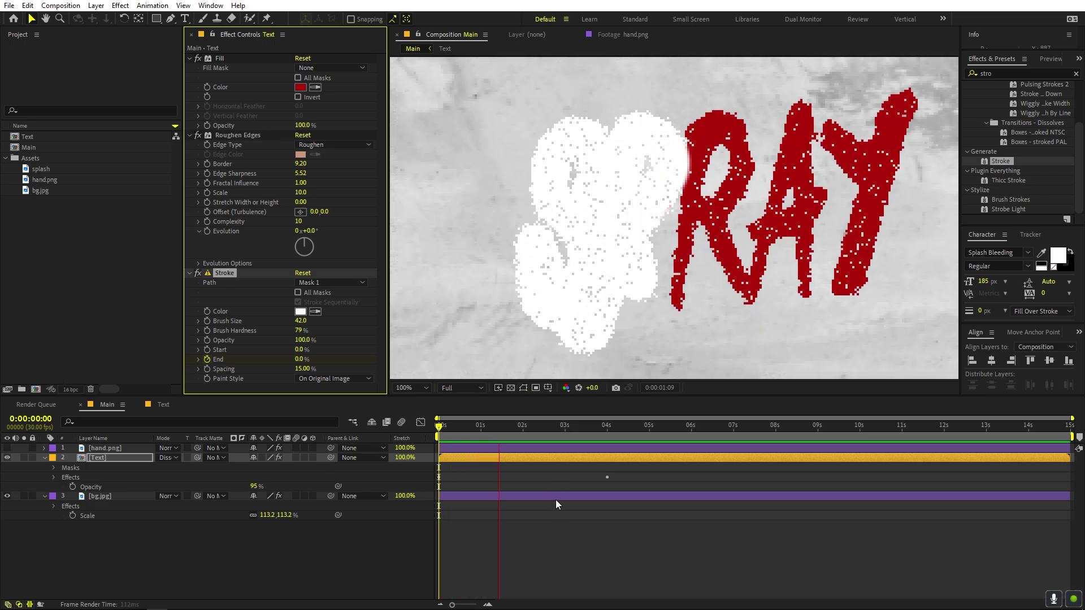
key("space")
Show the Text layer's keyframes and apply Easy Ease to both Stroke End keyframes
left_click_drag(661, 476, 497, 486)
left_click(479, 459)
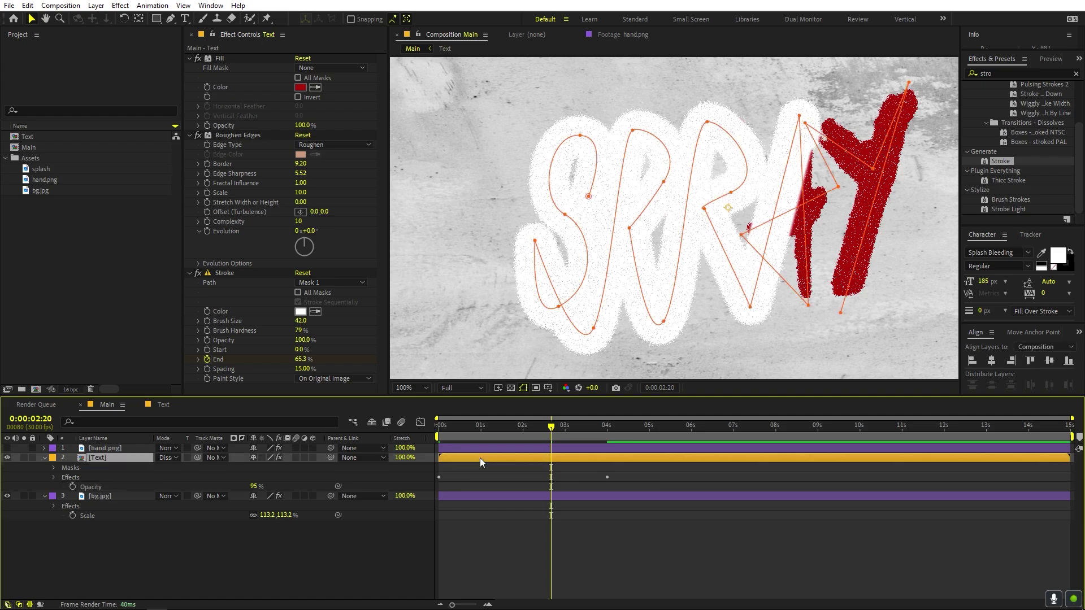
key("u")
left_click_drag(647, 471, 418, 479)
key("F9")
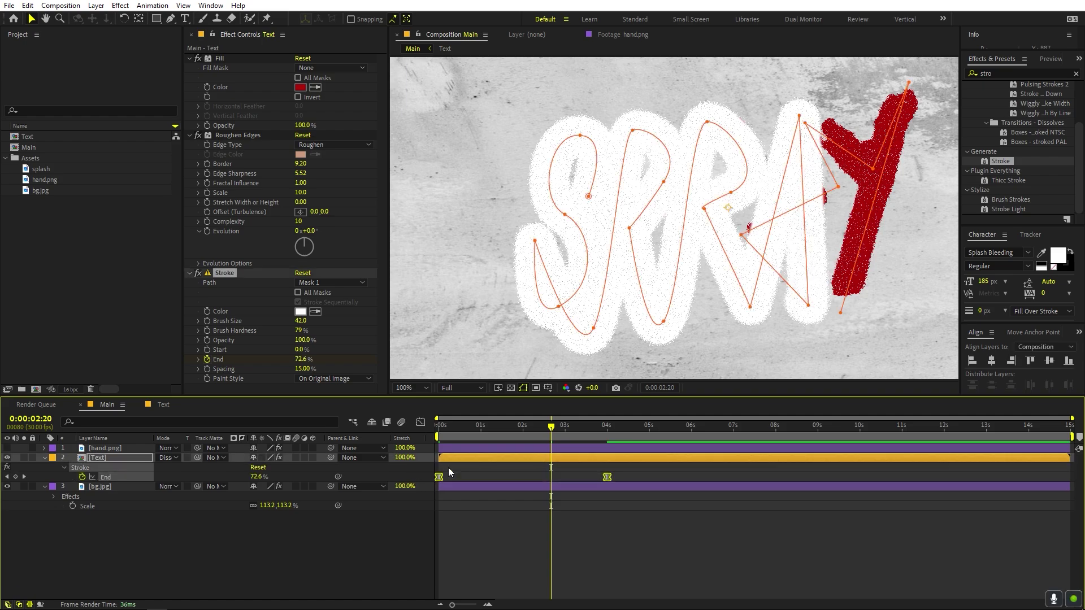
Set the Stroke's Paint Style to Reveal Original Image and preview the reveal up to 4 seconds with the whole composition in view
key("Home")
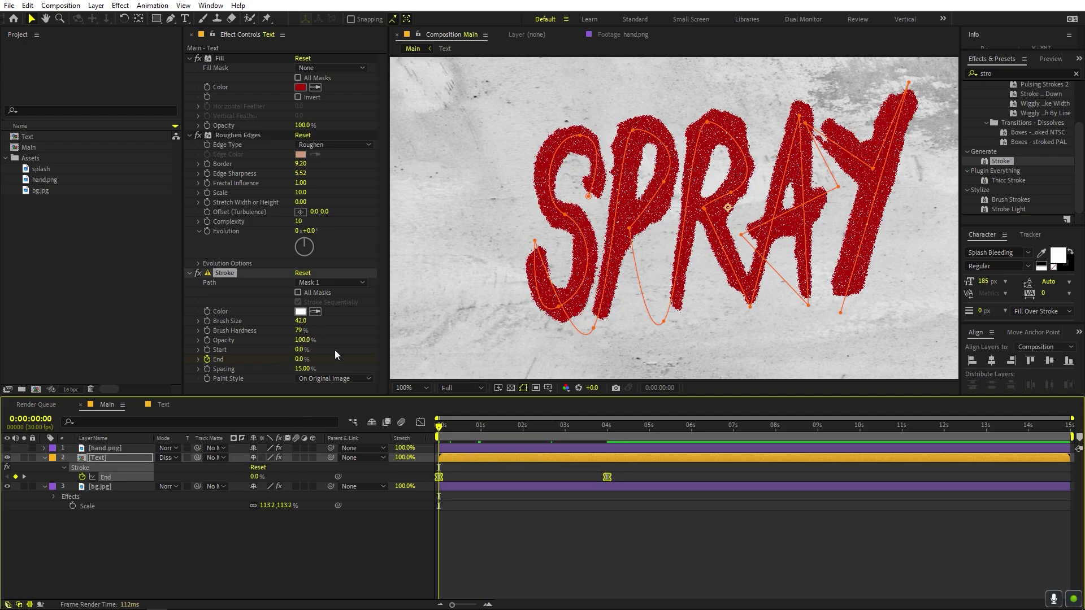
left_click(334, 379)
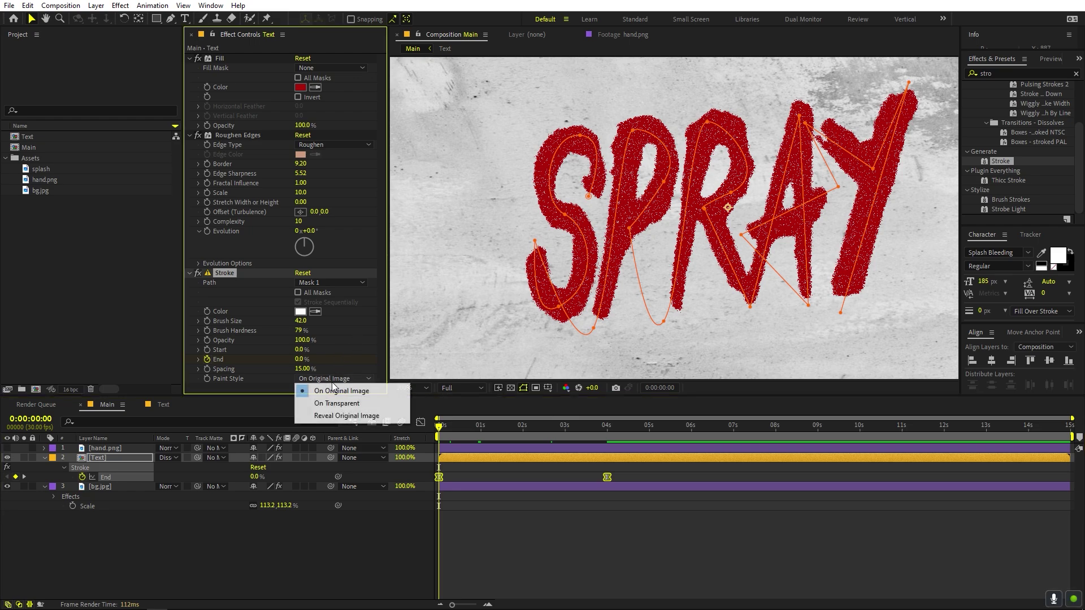
left_click(338, 416)
key("space")
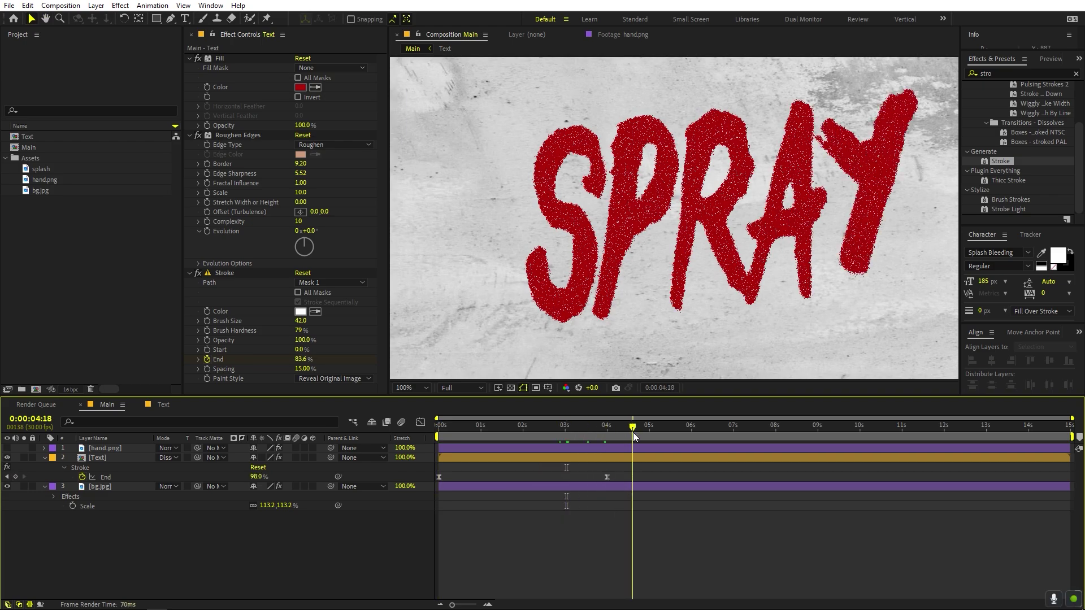
key("space")
left_click_drag(508, 426, 583, 467)
left_click(414, 388)
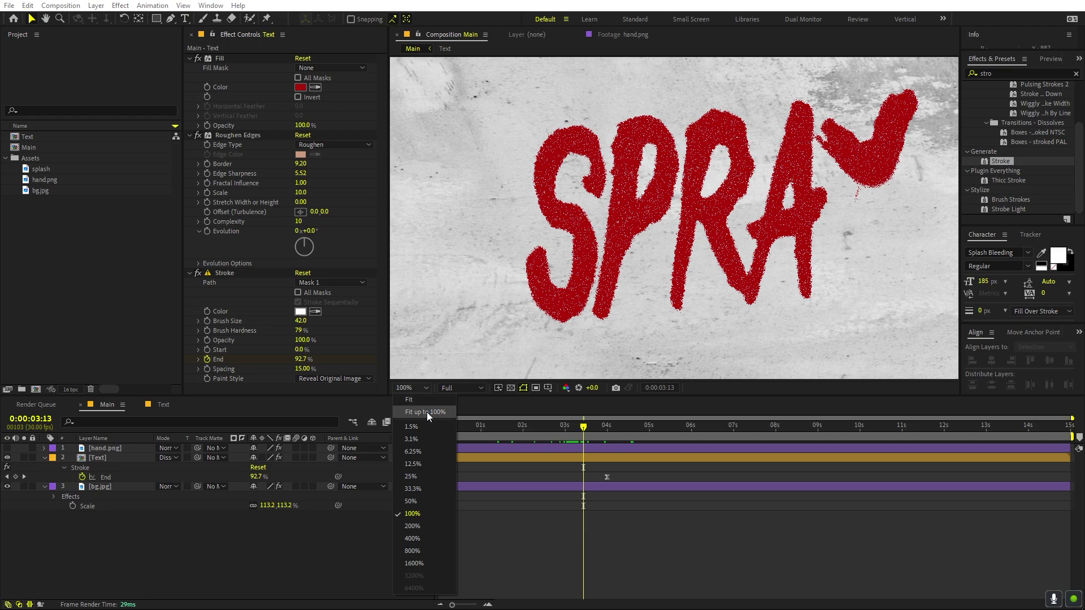
left_click(425, 412)
left_click_drag(583, 428, 607, 431)
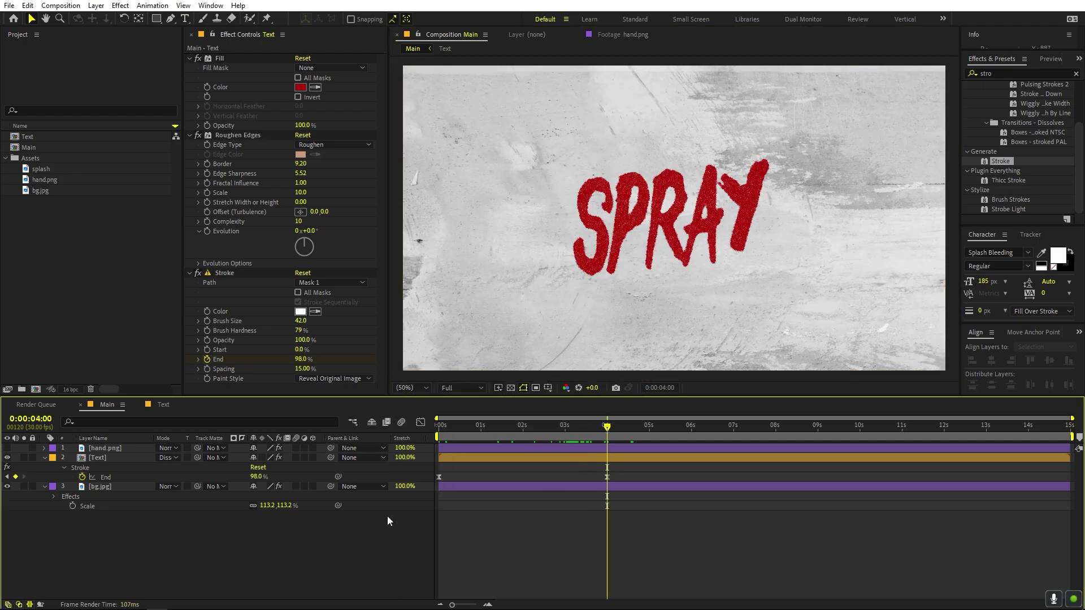
Reveal the Text layer's mask path and add a null object to the Main composition
left_click(98, 459)
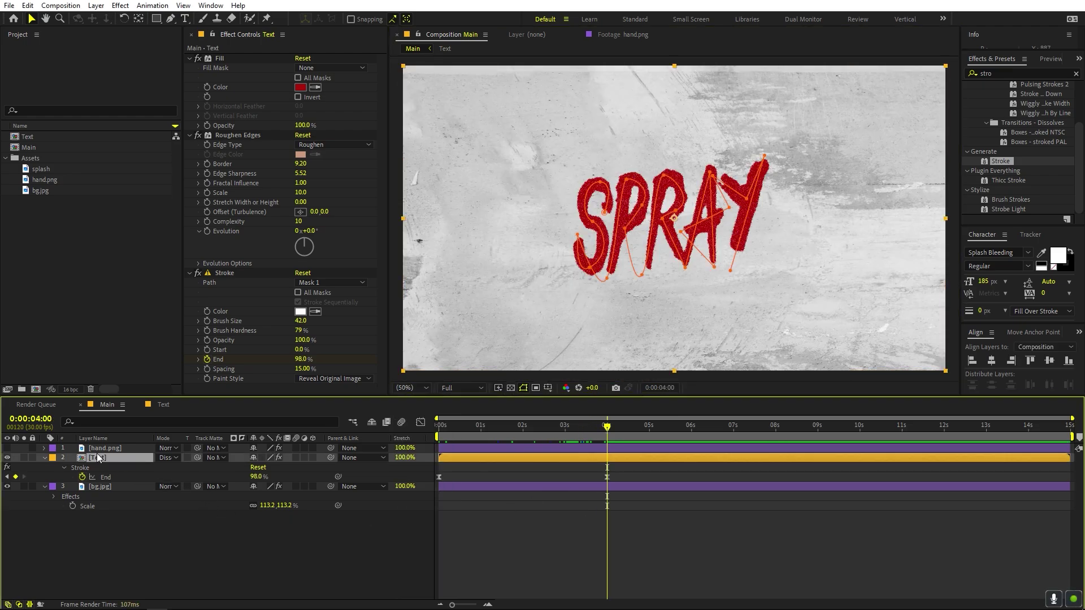
key("m")
left_click(141, 531)
right_click(206, 530)
left_click(203, 532)
right_click(127, 561)
left_click(177, 415)
right_click(136, 586)
mouse_move(226, 439)
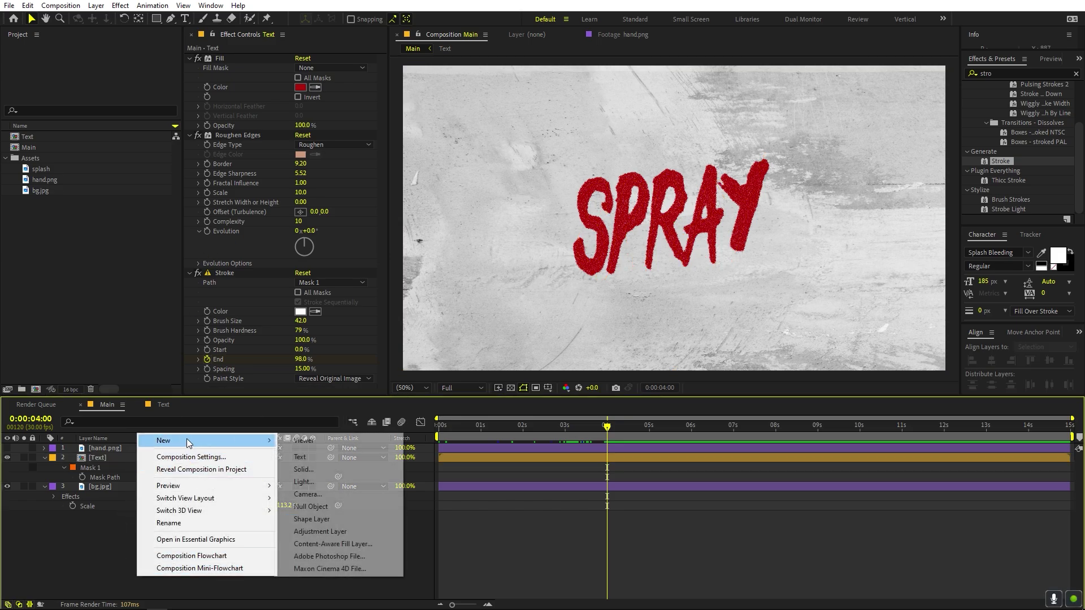
left_click(321, 508)
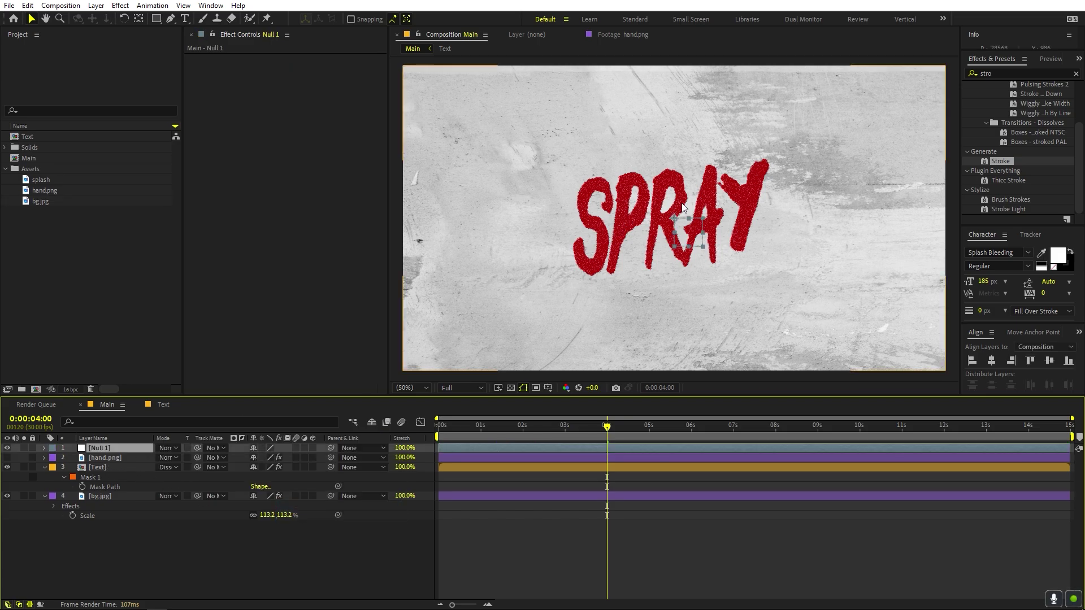
Copy the Text layer's Mask Path and paste it into the null's Position at the start of the timeline
left_click(100, 486)
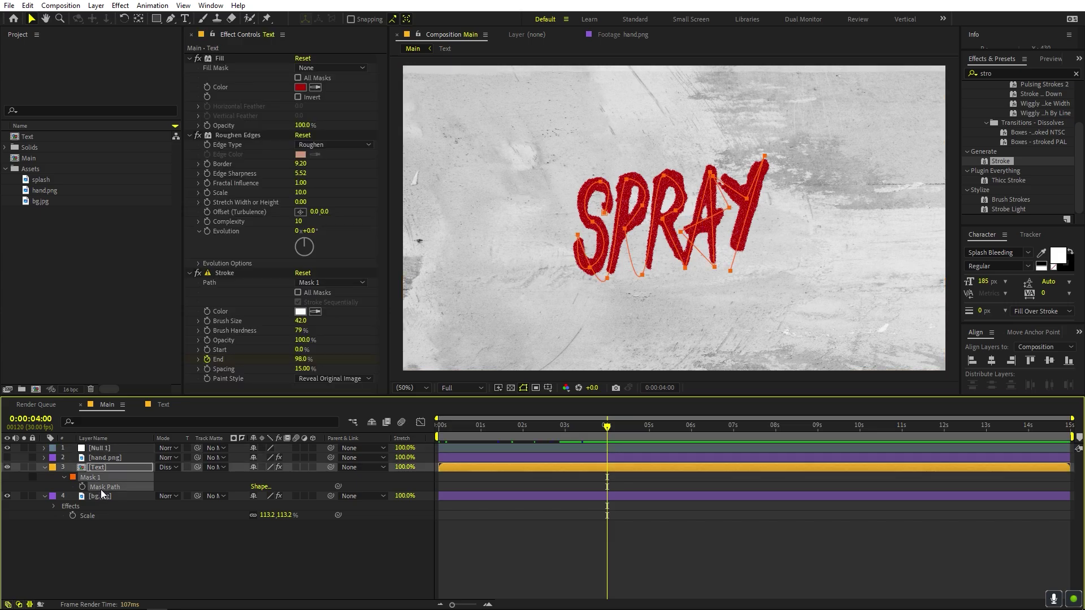
left_click(99, 449)
key("Home")
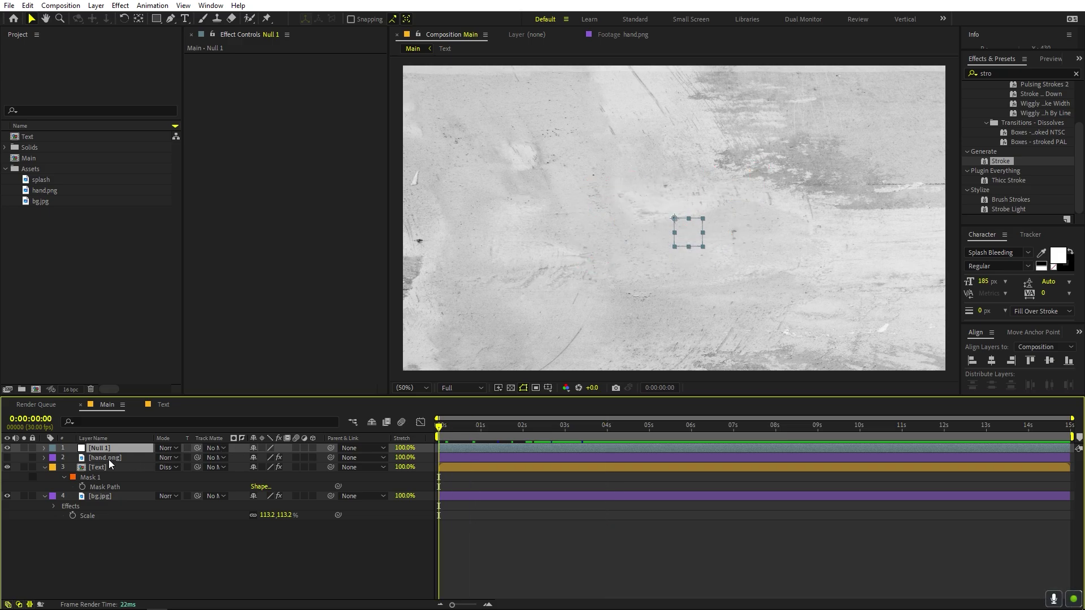
key("p")
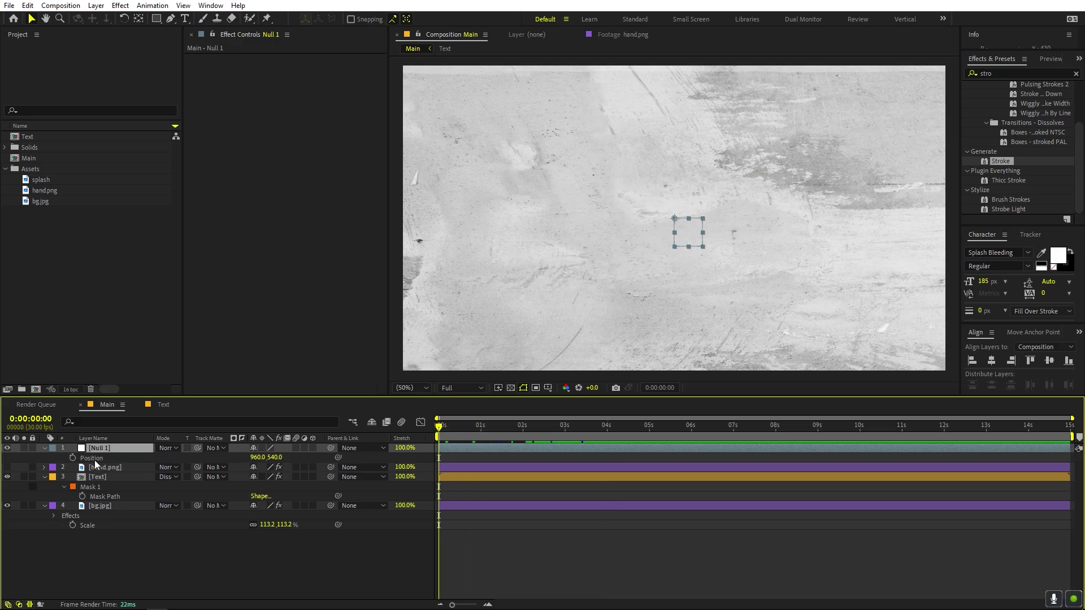
left_click(93, 460)
key("ctrl+v")
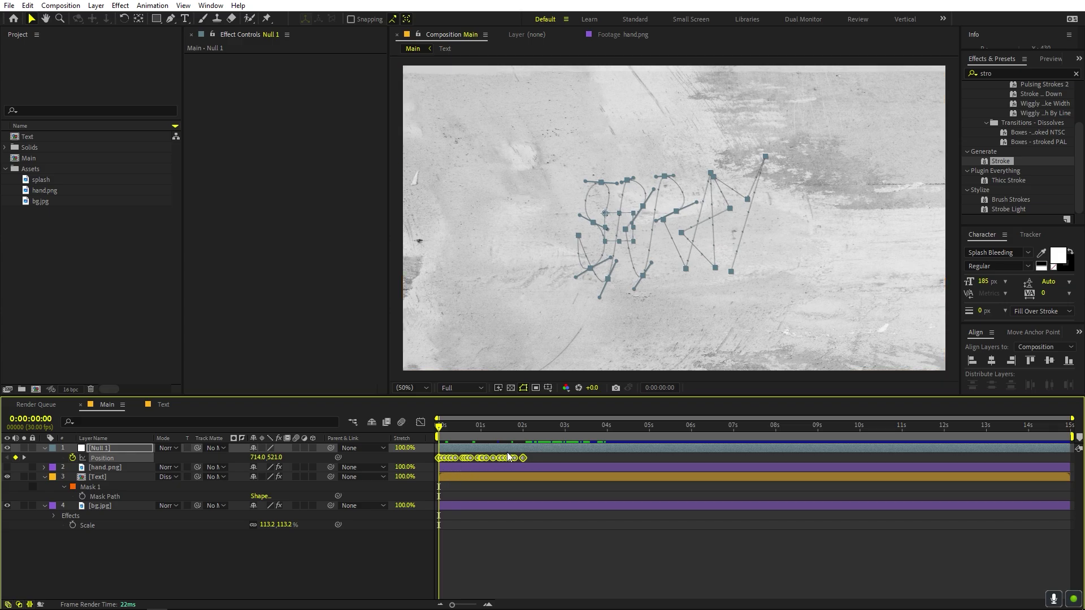
Stretch the null's Position keyframes to end at the Stroke's last End keyframe at 4 seconds and check the motion
left_click_drag(454, 427, 484, 427)
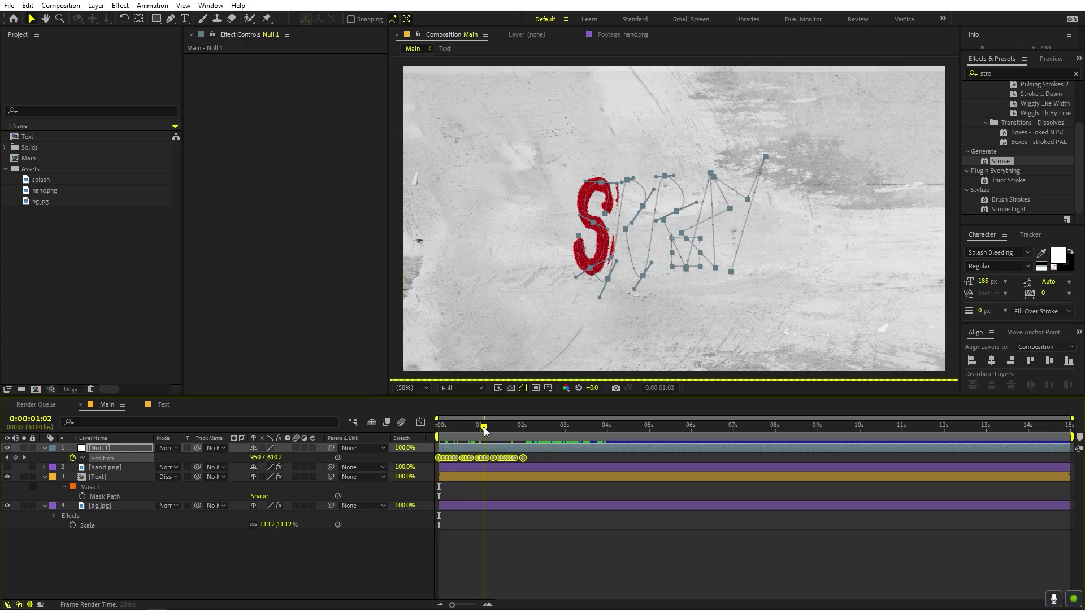
left_click(510, 472)
left_click(512, 476)
key("u")
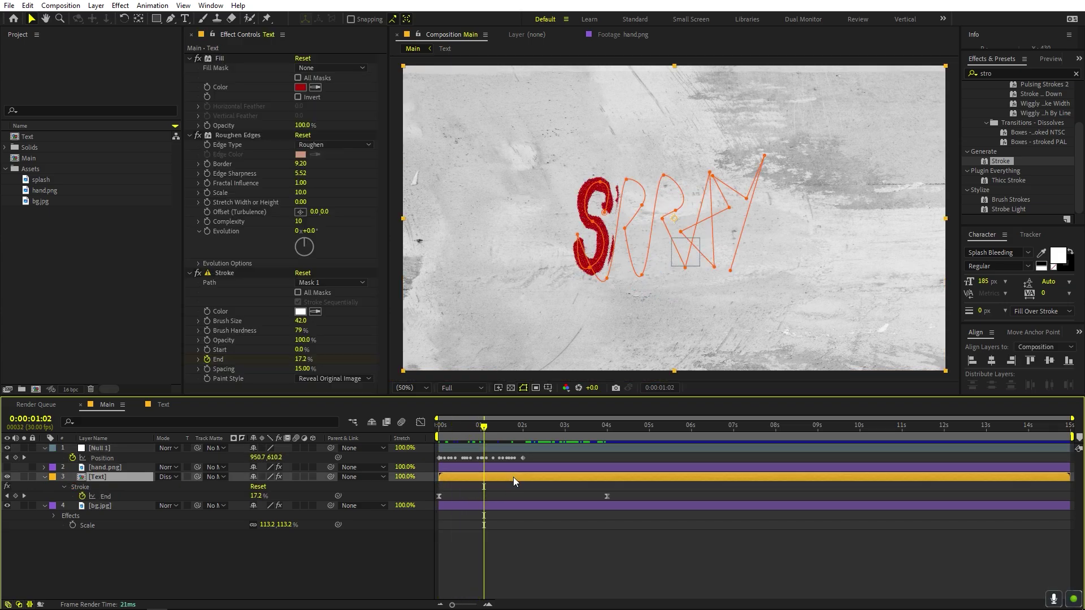
left_click_drag(516, 458, 604, 462)
left_click_drag(576, 422, 624, 433)
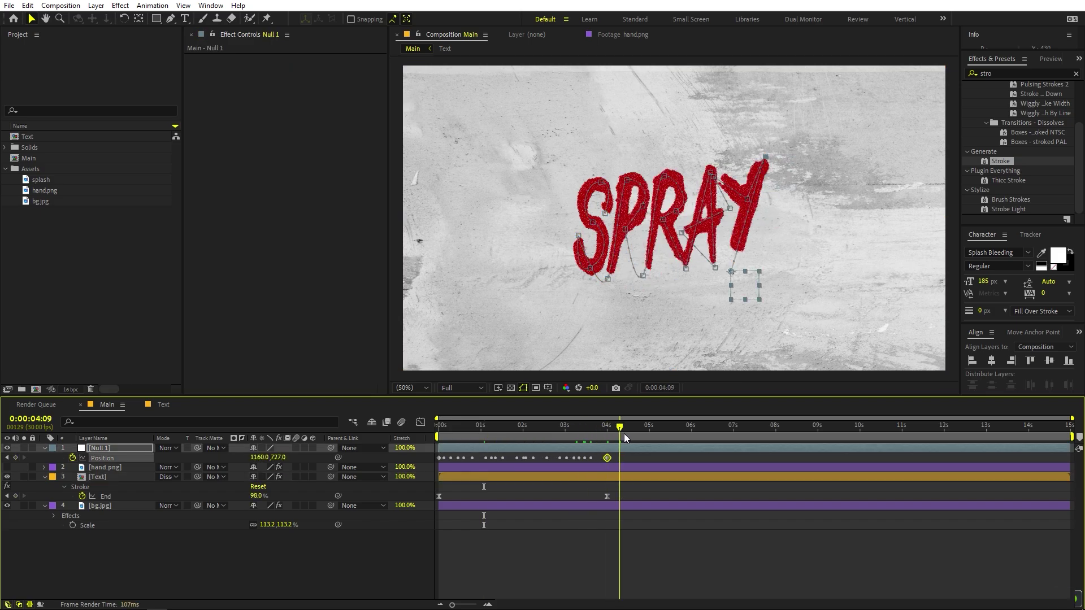
Preview the null's motion from the start and make the hand.png layer visible over the lettering
key("Home")
key("space")
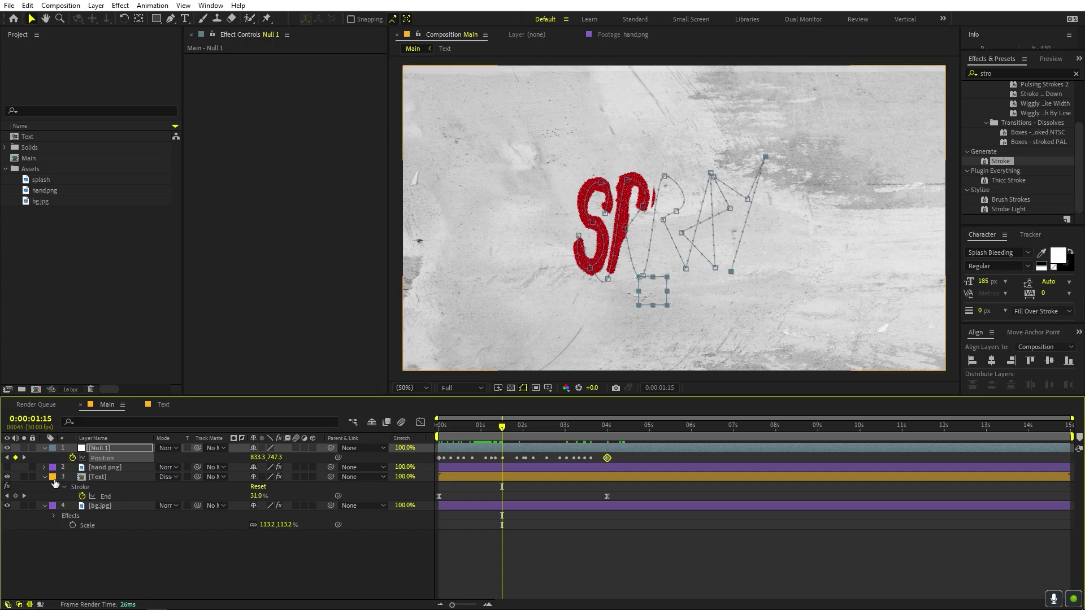
left_click(107, 467)
left_click(7, 467)
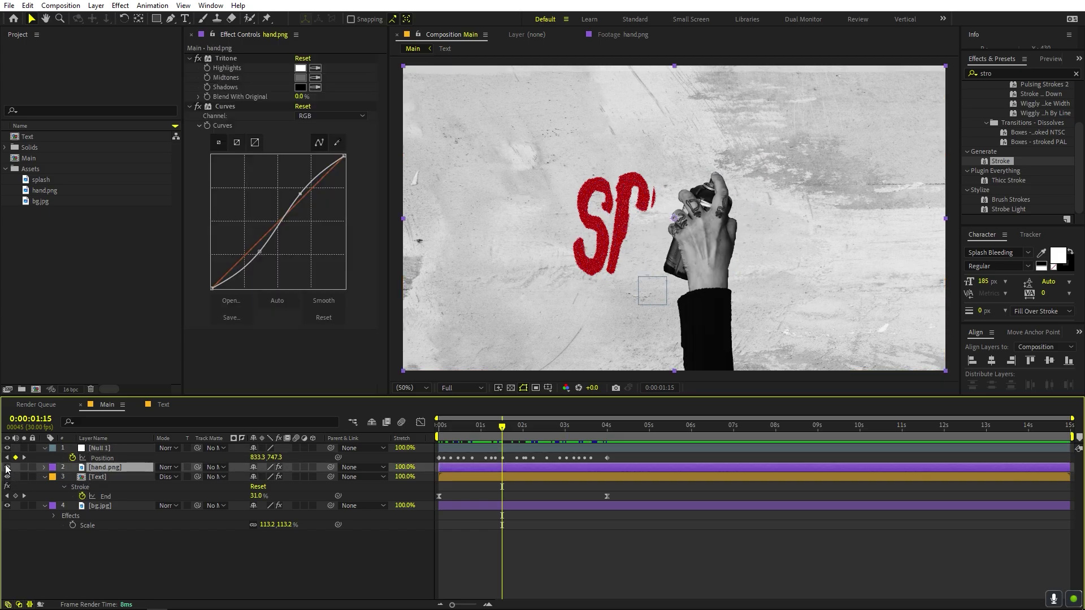
left_click_drag(475, 426, 472, 429)
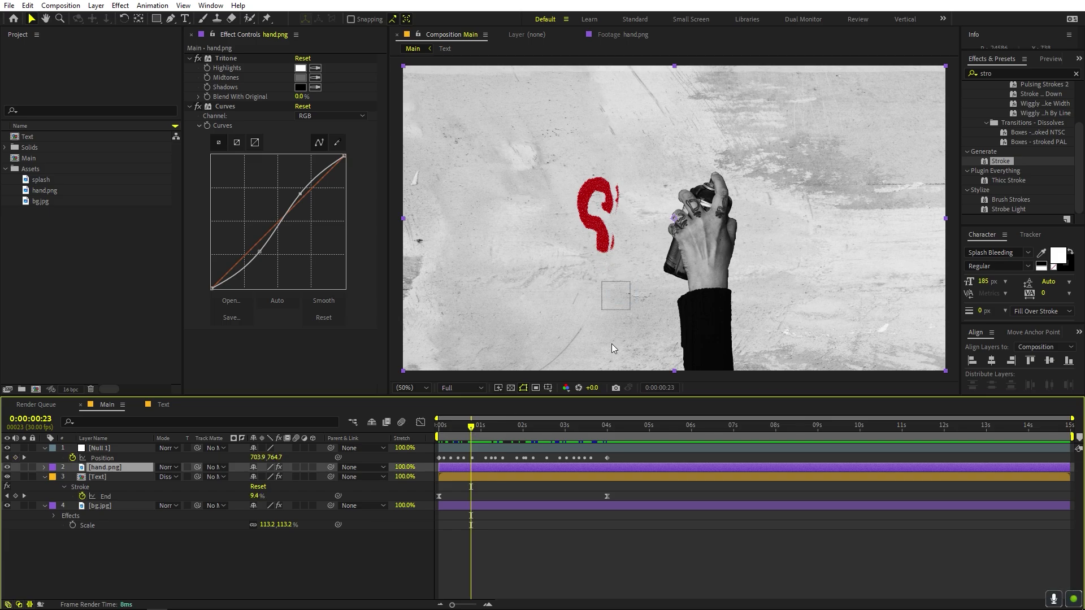
Compare the null's position with the revealed lettering and convert the Text layer's Stroke End keyframes from eased to linear
left_click(503, 446)
left_click_drag(536, 341, 586, 308)
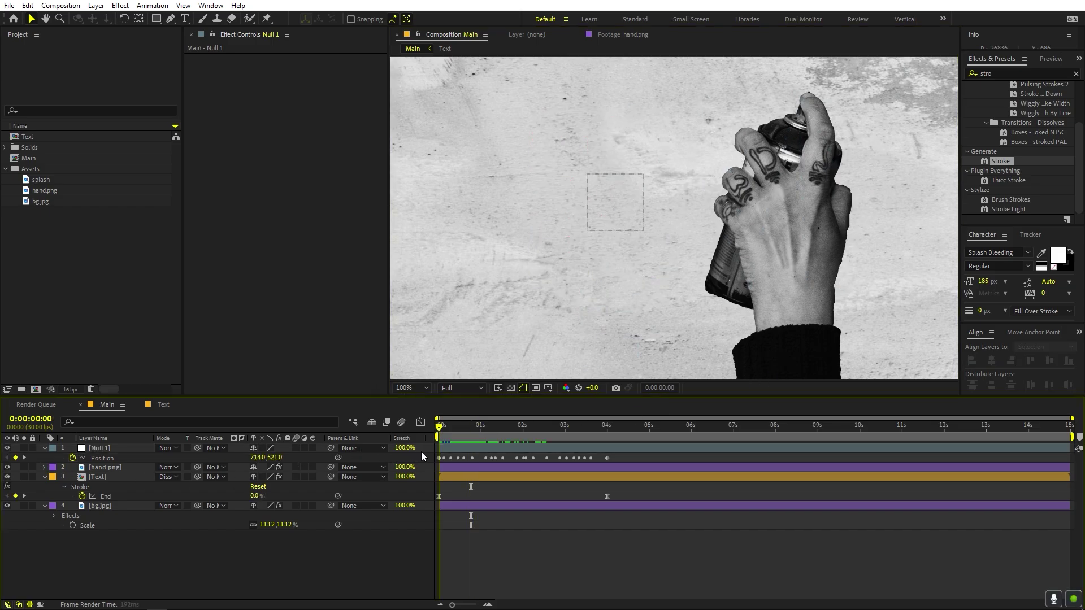
left_click_drag(422, 452, 486, 456)
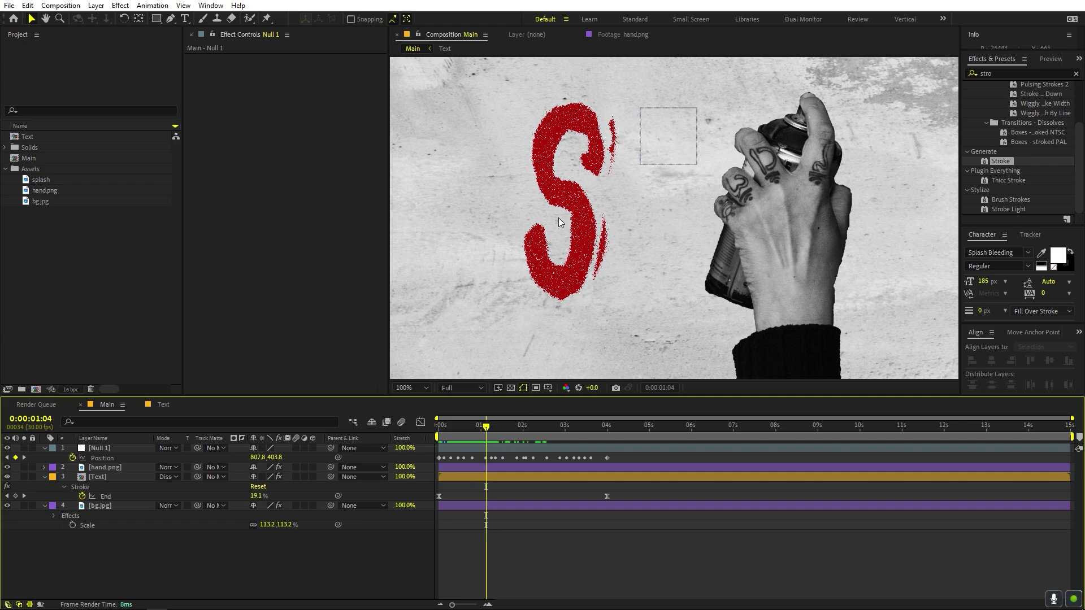
left_click_drag(624, 493, 436, 503)
left_click(439, 497, "ctrl")
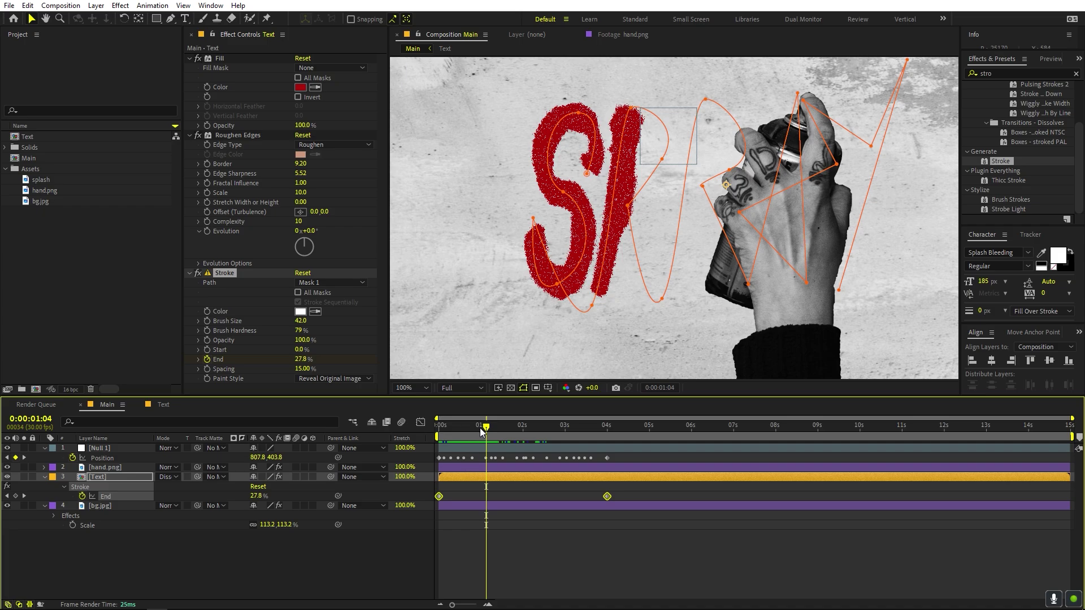
mouse_move(479, 428)
left_mouse_down()
mouse_move(402, 449)
mouse_move(612, 480)
mouse_move(412, 477)
mouse_move(462, 474)
mouse_move(438, 479)
mouse_move(450, 479)
left_mouse_up()
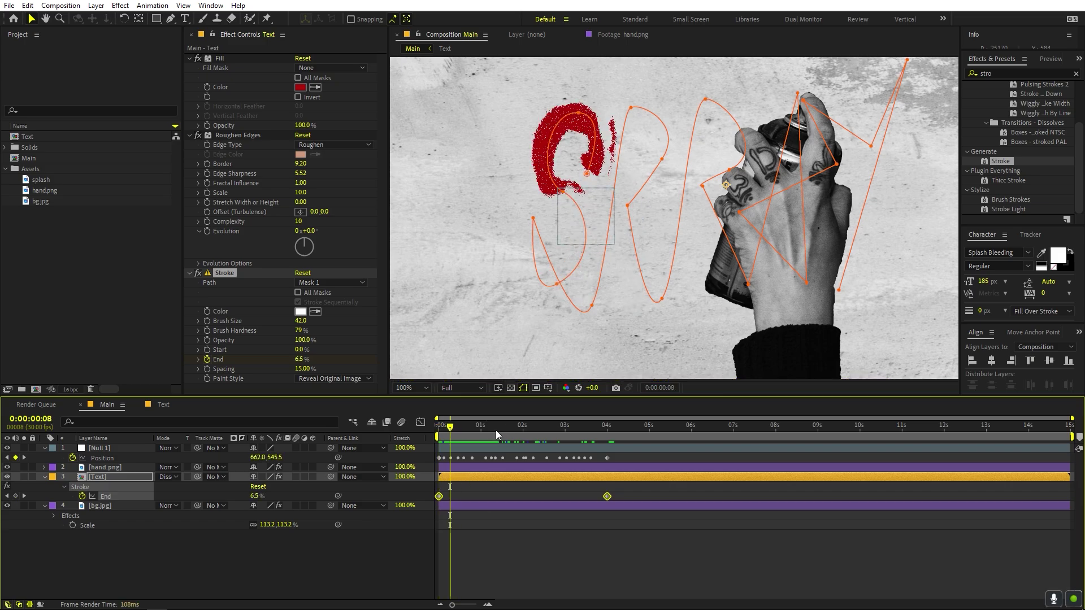
Move the hand so its fingertip meets the reveal's leading edge, parent hand.png to Null 1 and preview the motion
left_click(108, 468)
left_click_drag(775, 280, 528, 365)
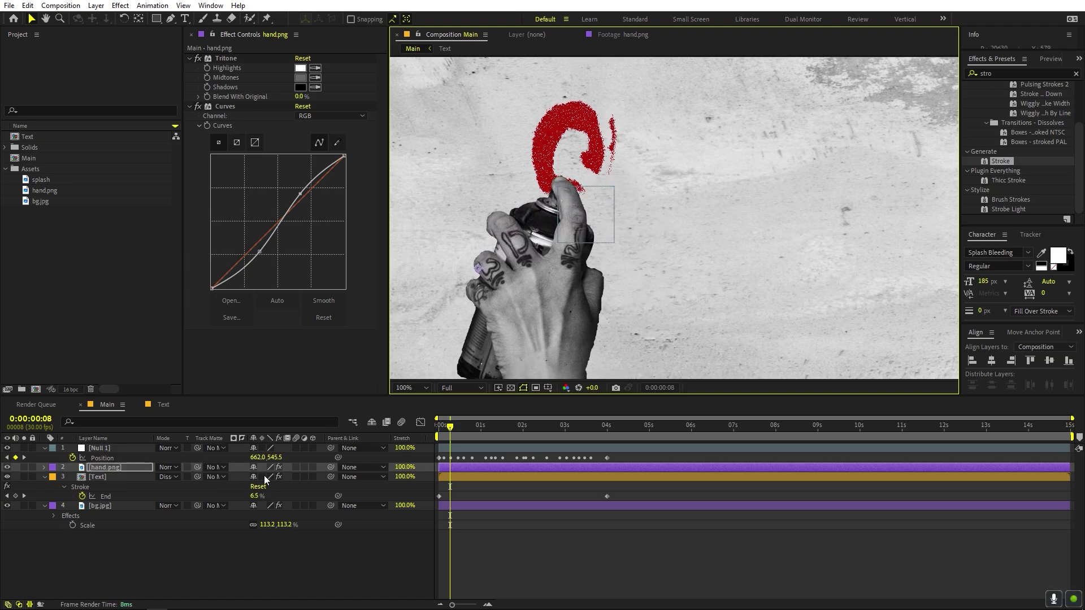
left_click(123, 466)
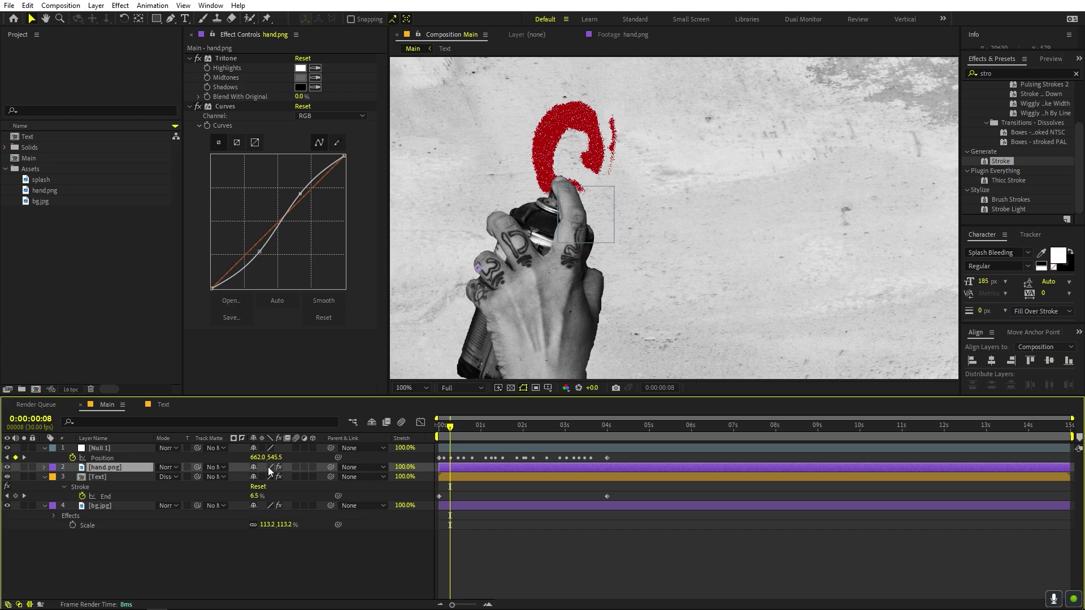
left_click_drag(157, 461, 105, 453)
scroll(608, 256, "down", 2)
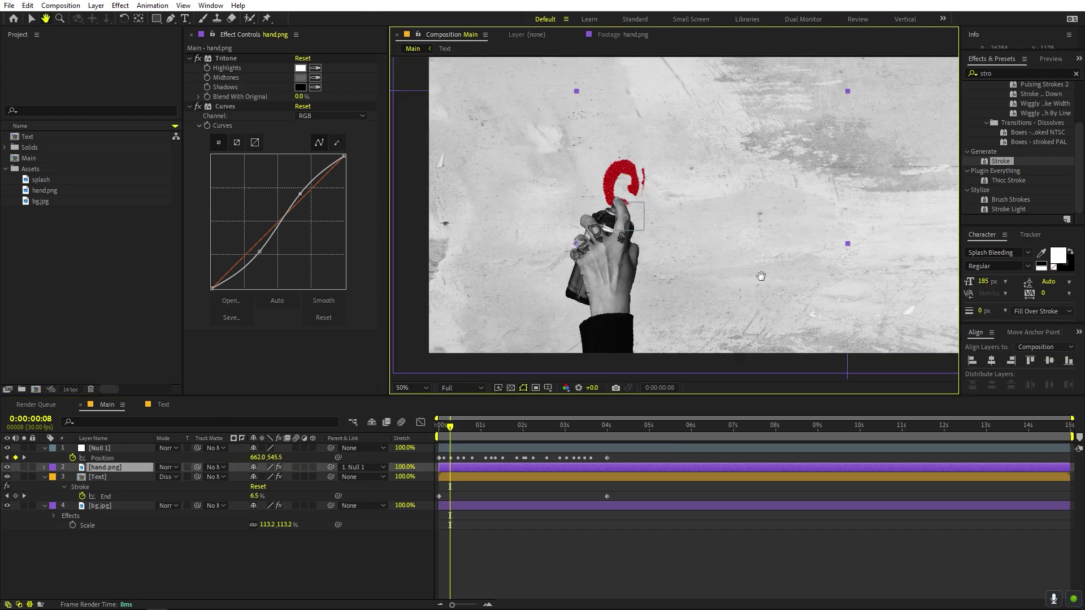
key("space")
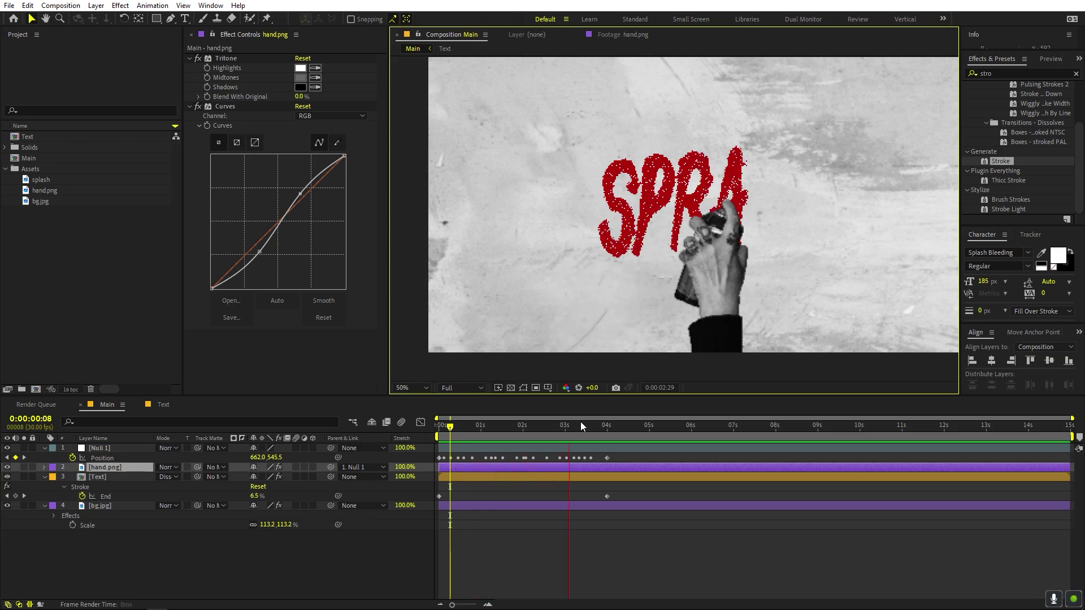
key("space")
Move hand.png's anchor point to the fingertip, scale the layer to 110% and preview the animation
left_click_drag(574, 432, 546, 442)
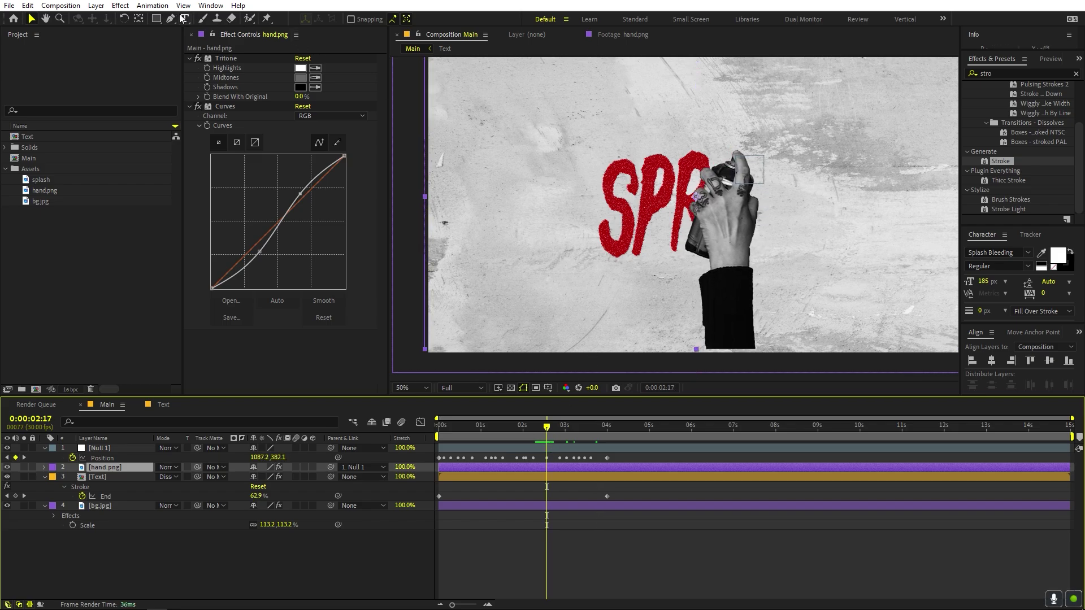
left_click(140, 19)
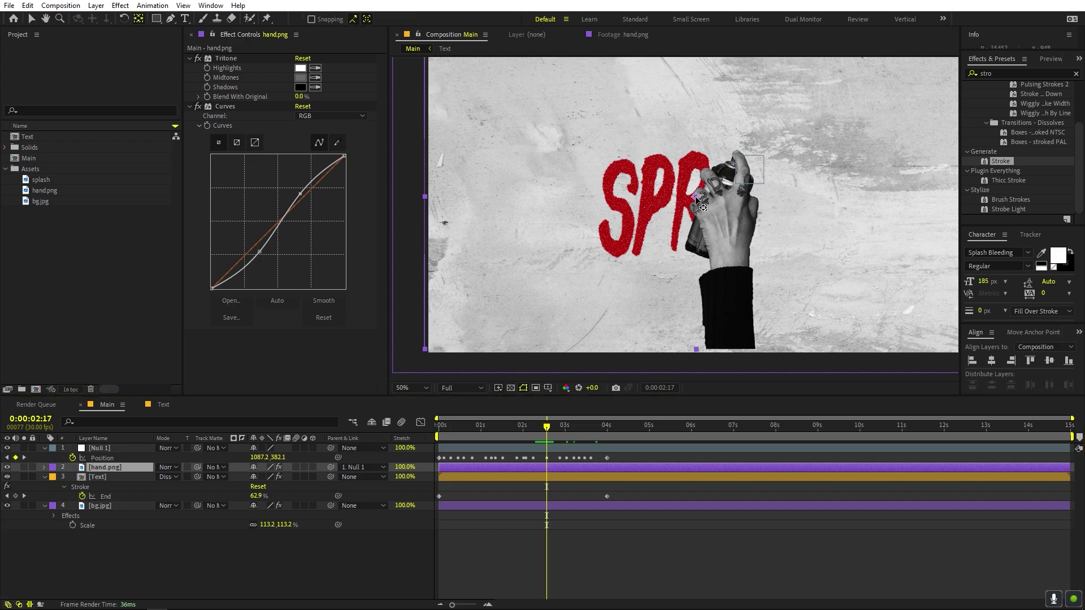
left_click_drag(695, 195, 732, 172)
key("s")
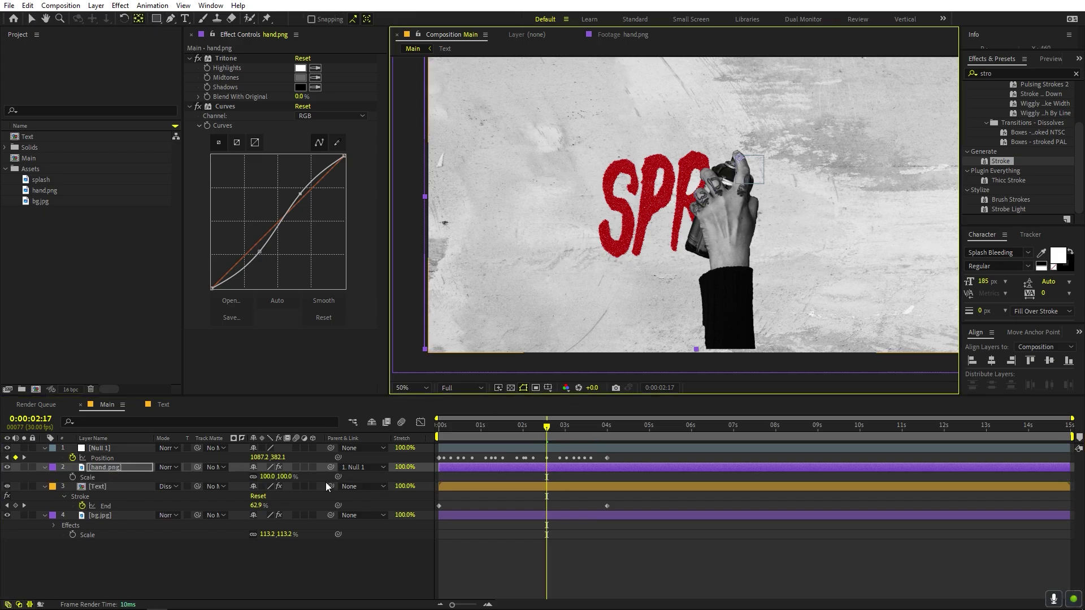
left_click_drag(270, 477, 342, 477)
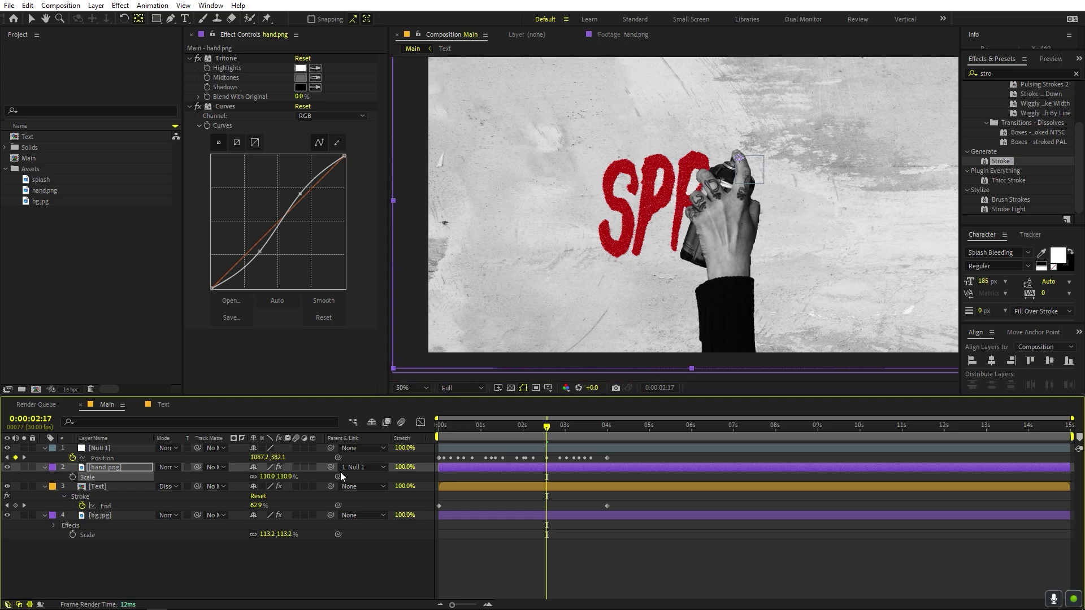
left_click_drag(480, 431, 436, 431)
key("space")
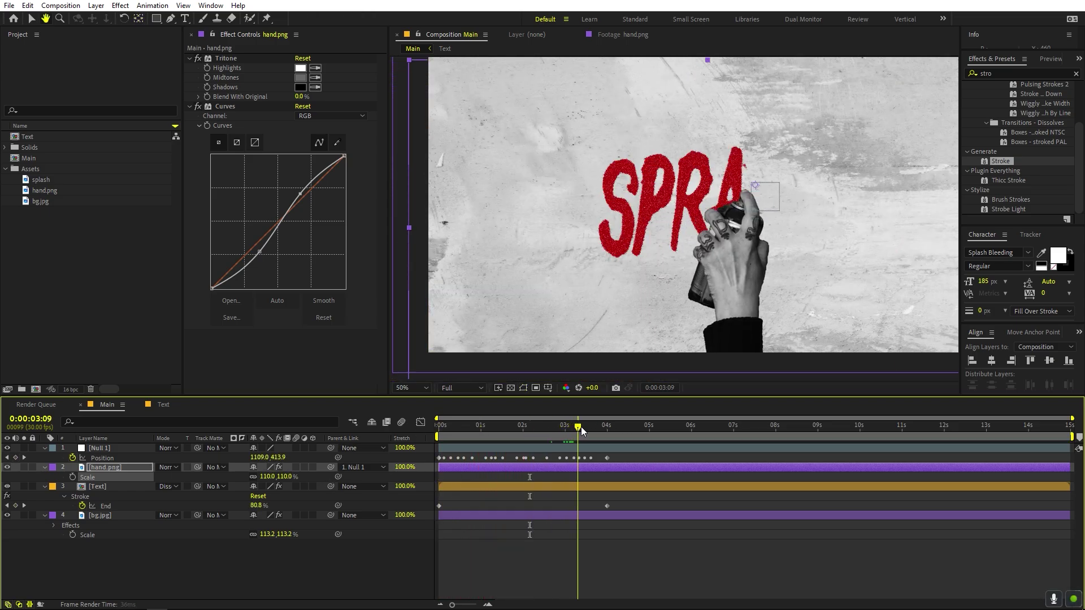
Compress the Stroke's End and the null's Position keyframes to finish at about 3.5 seconds and preview the faster reveal
key("space")
left_click_drag(608, 506, 584, 506)
left_click_drag(607, 458, 320, 456)
key("Home")
key("space")
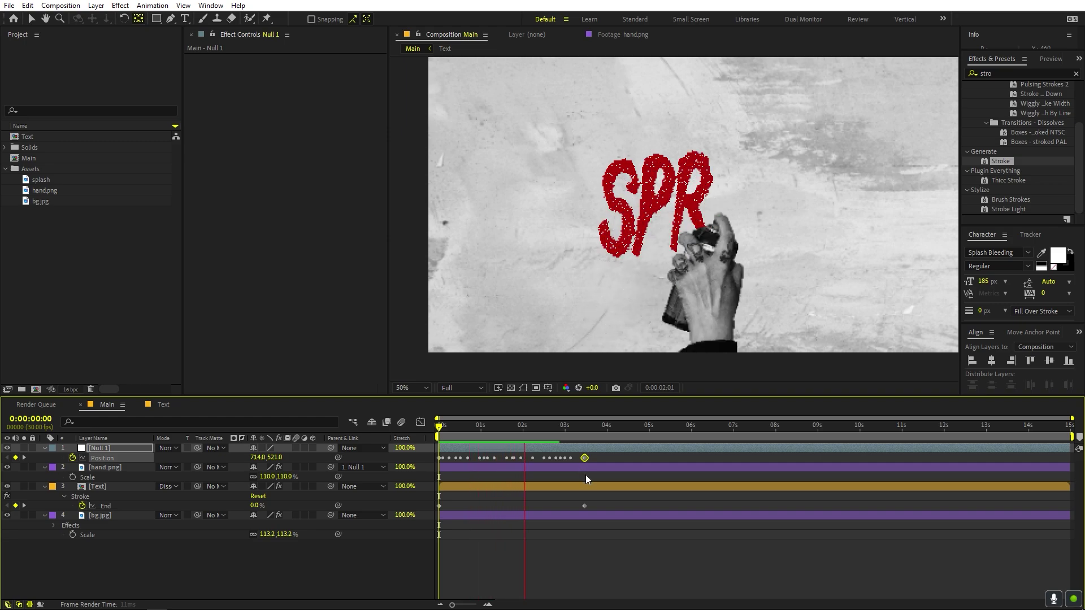
key("space")
left_click(554, 538)
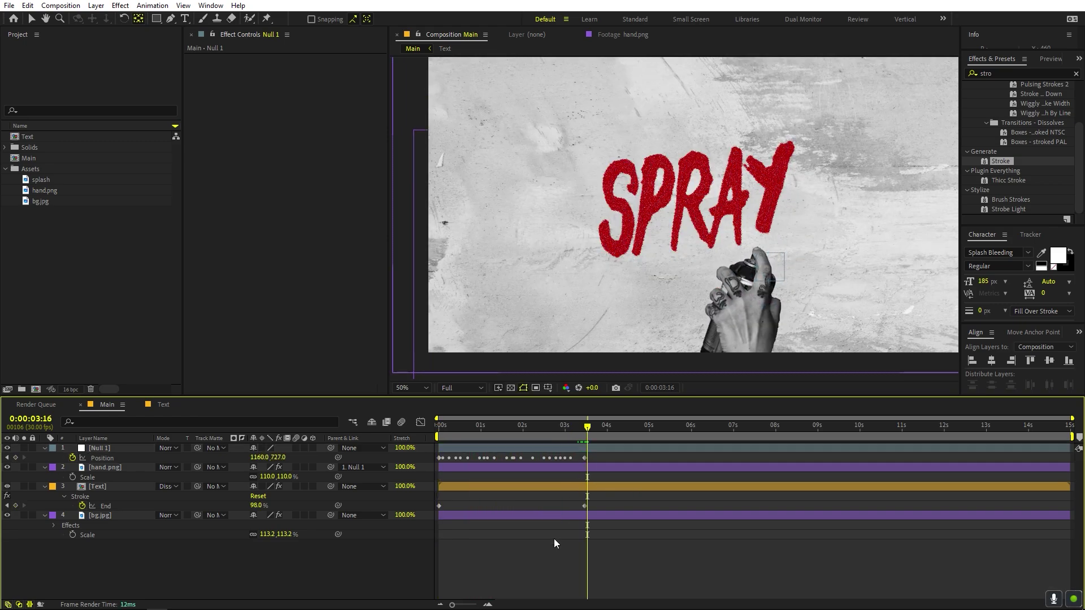
Add an adjustment layer on top, apply Posterize Time with a frame rate of 12 and preview the choppy motion
right_click(171, 572)
mouse_move(236, 439)
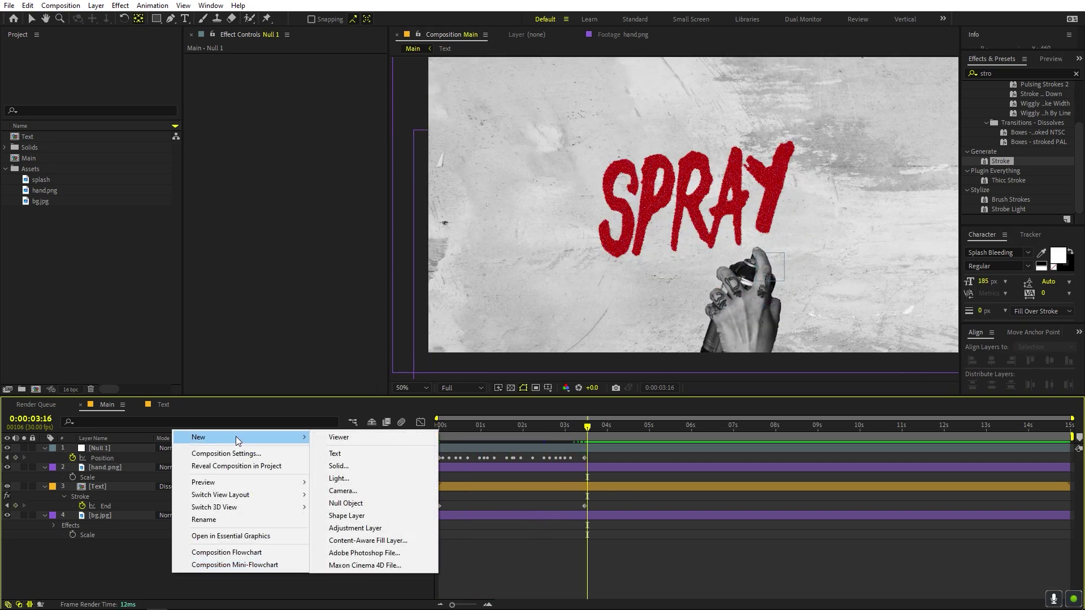
left_click(355, 528)
left_click(1012, 74)
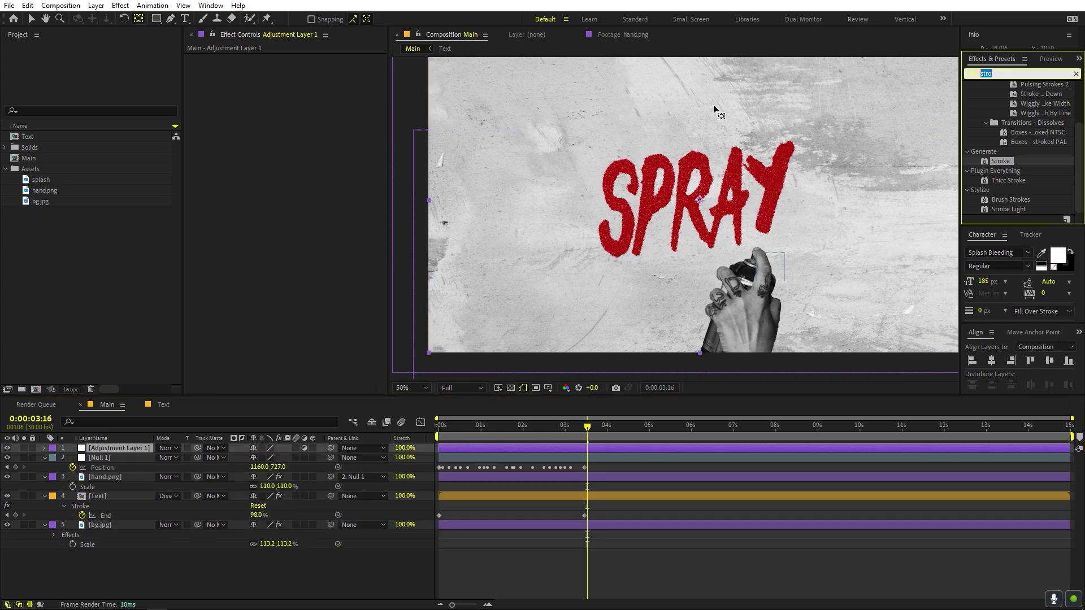
type("poster")
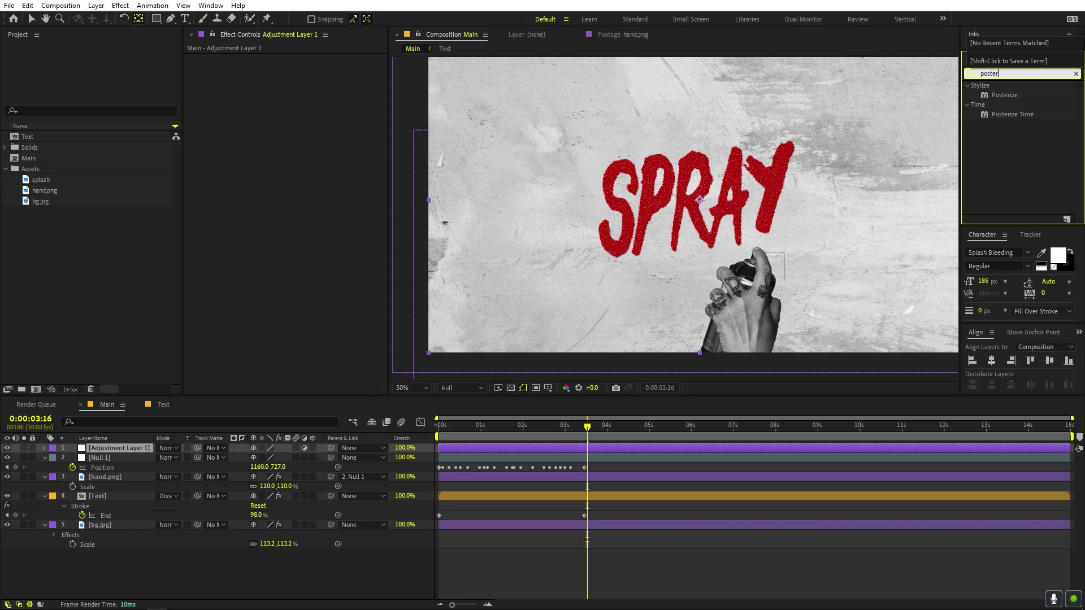
left_click_drag(1004, 114, 108, 450)
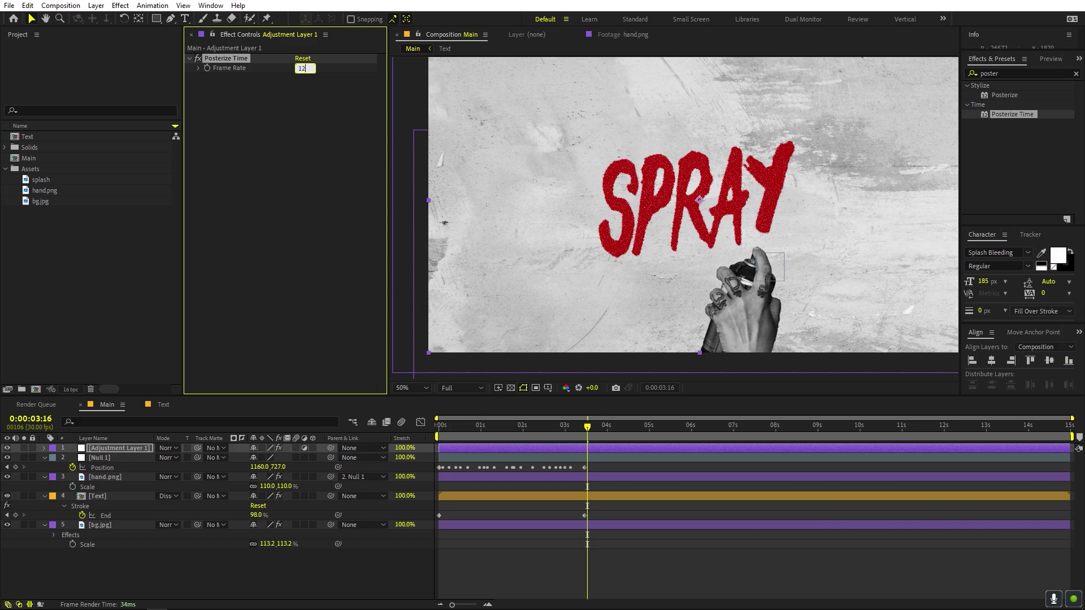
left_click(487, 502)
left_click_drag(479, 430, 436, 430)
key("space")
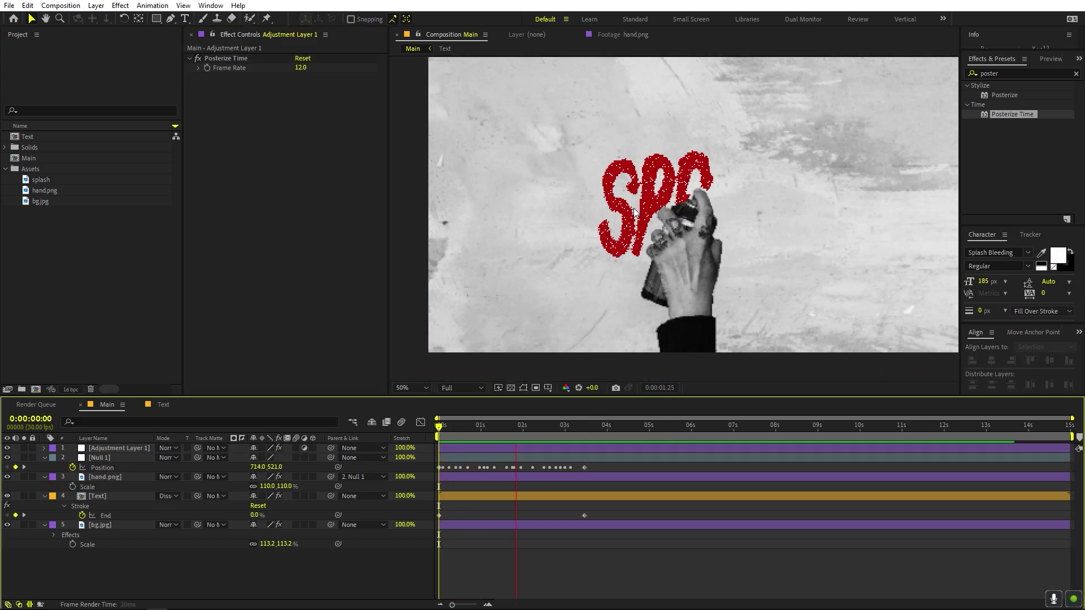
key("space")
Shift the adjustment, null, hand and Text layers to start at about 0.8 seconds and extend hand.png back to the timeline's start
key("Home")
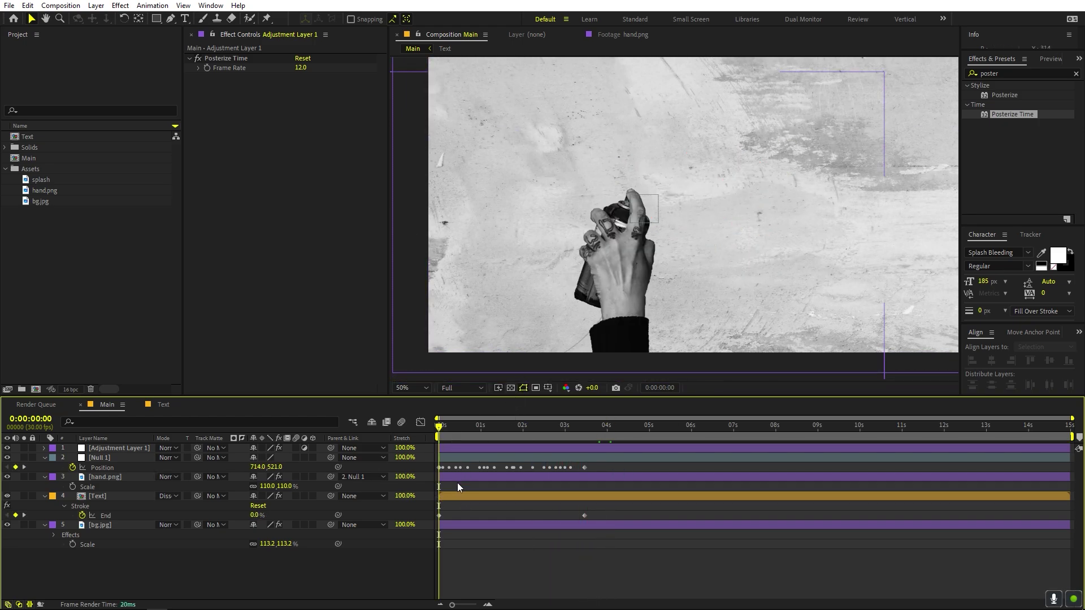
left_click(460, 497)
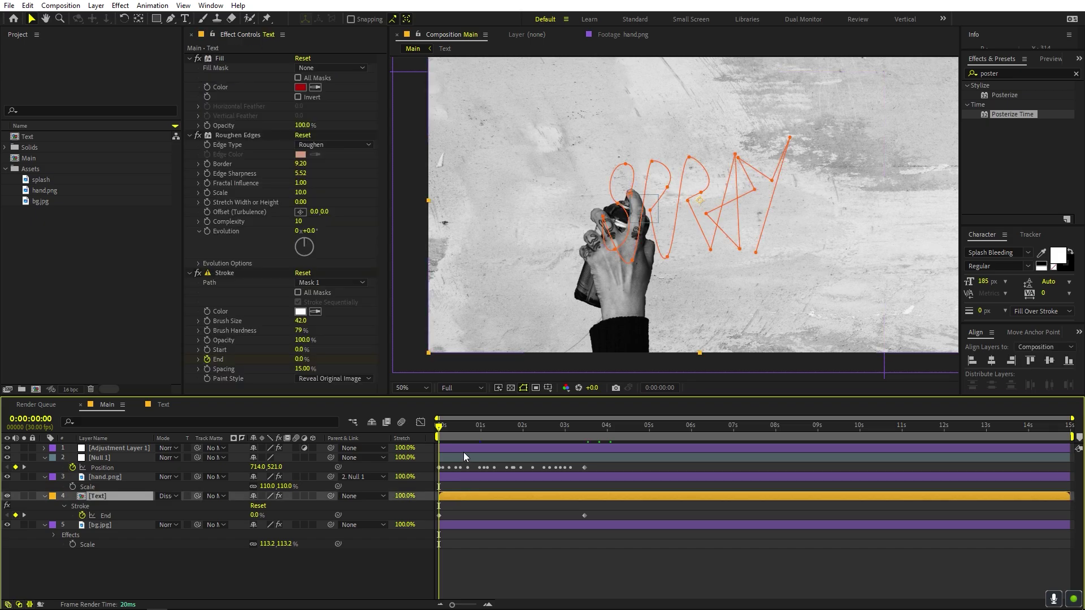
left_click(463, 452, "shift")
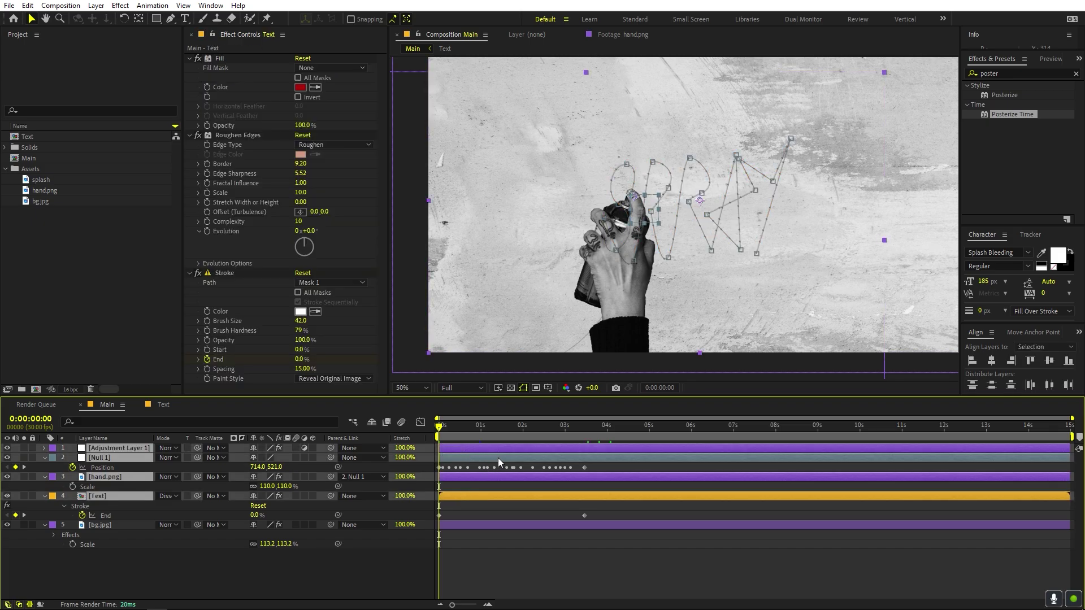
left_click_drag(500, 462, 520, 462)
left_click(474, 478)
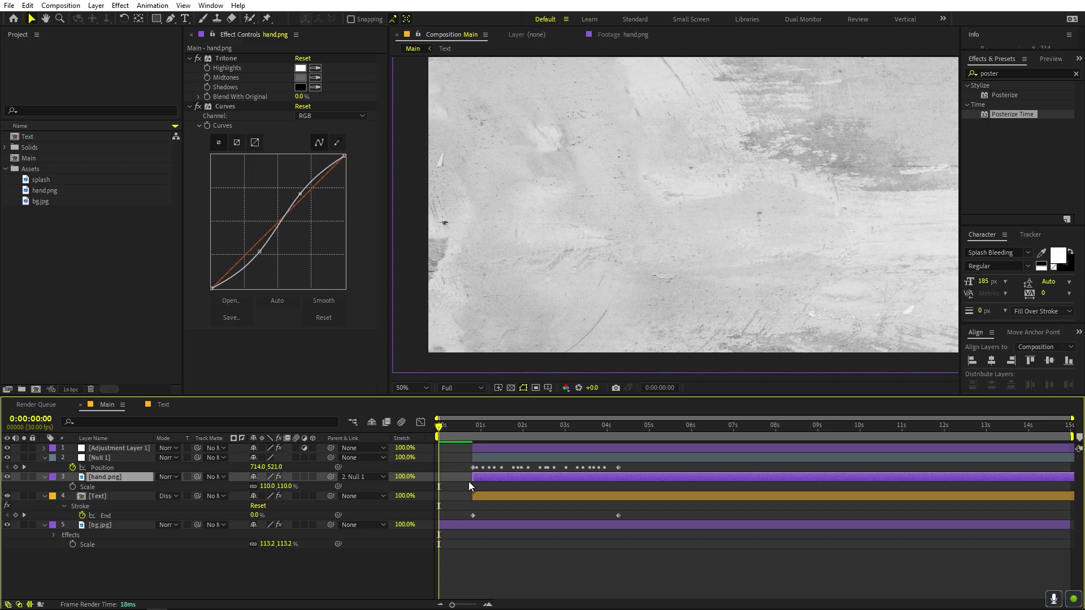
left_click_drag(454, 477, 443, 478)
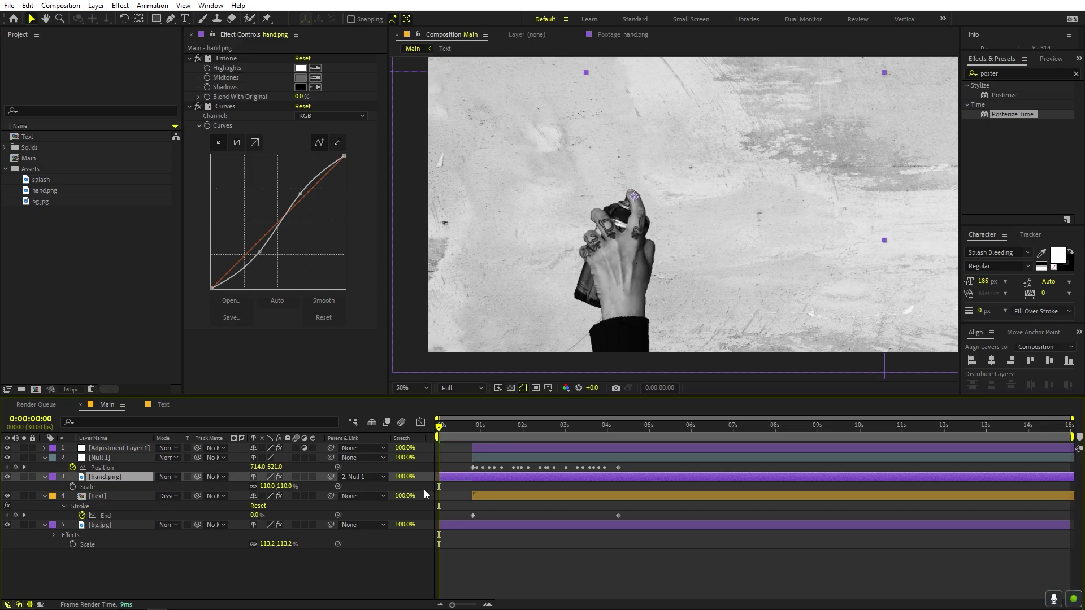
Keyframe hand.png's Position to rise from below the frame at 19.0, 611.5 between about 0.5 and 0.8 seconds
left_click(72, 486)
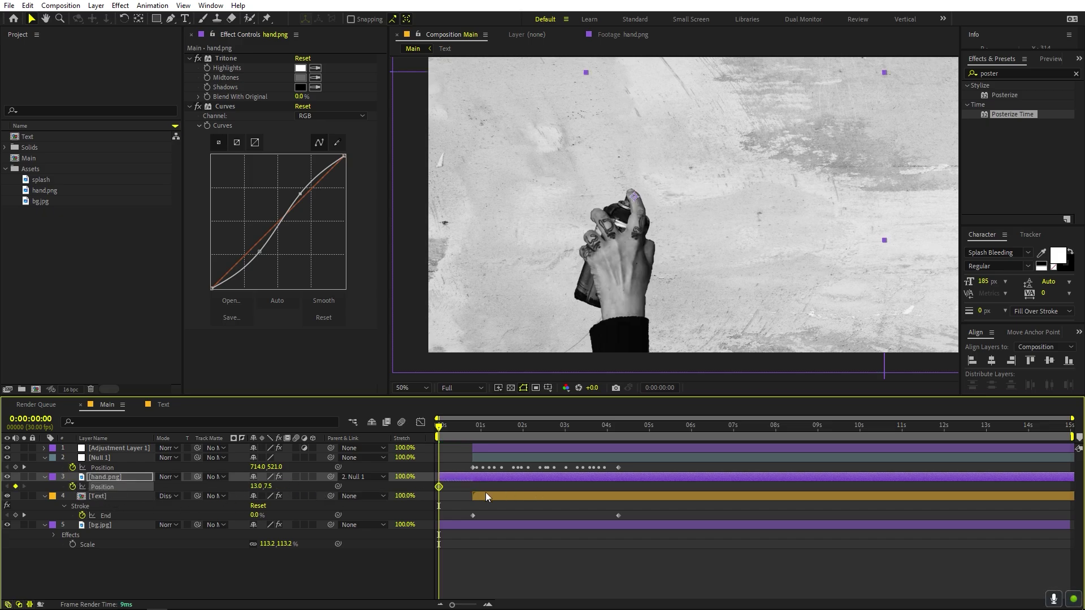
left_click_drag(441, 488, 471, 487)
left_click_drag(625, 289, 622, 453)
key("space")
left_click(439, 486)
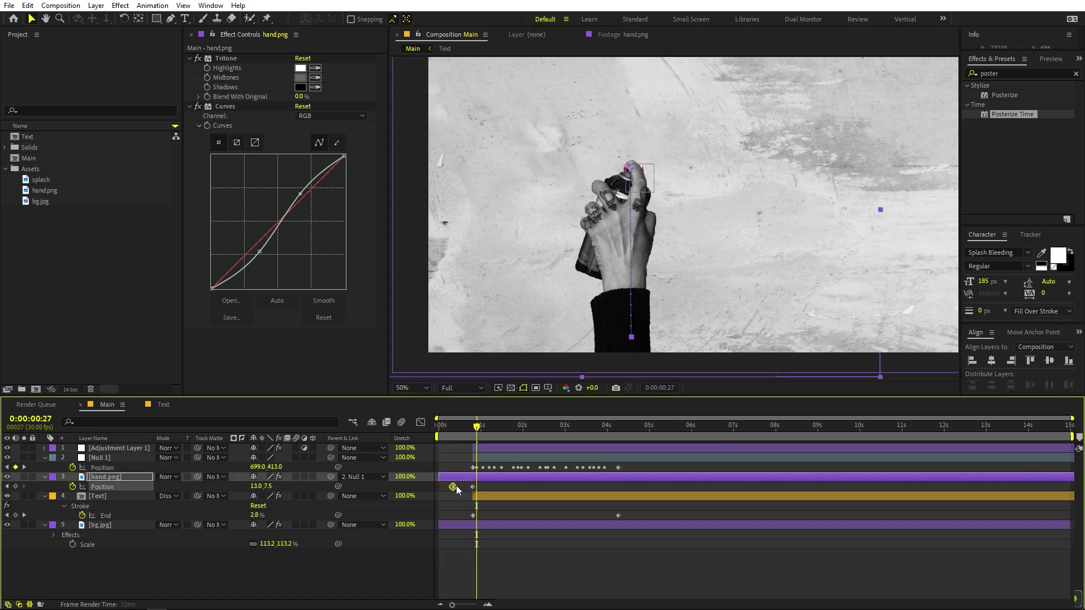
Extend the adjustment layer back to the timeline's start and preview the hand's entrance
left_click_drag(478, 449, 444, 446)
key("Home")
key("space")
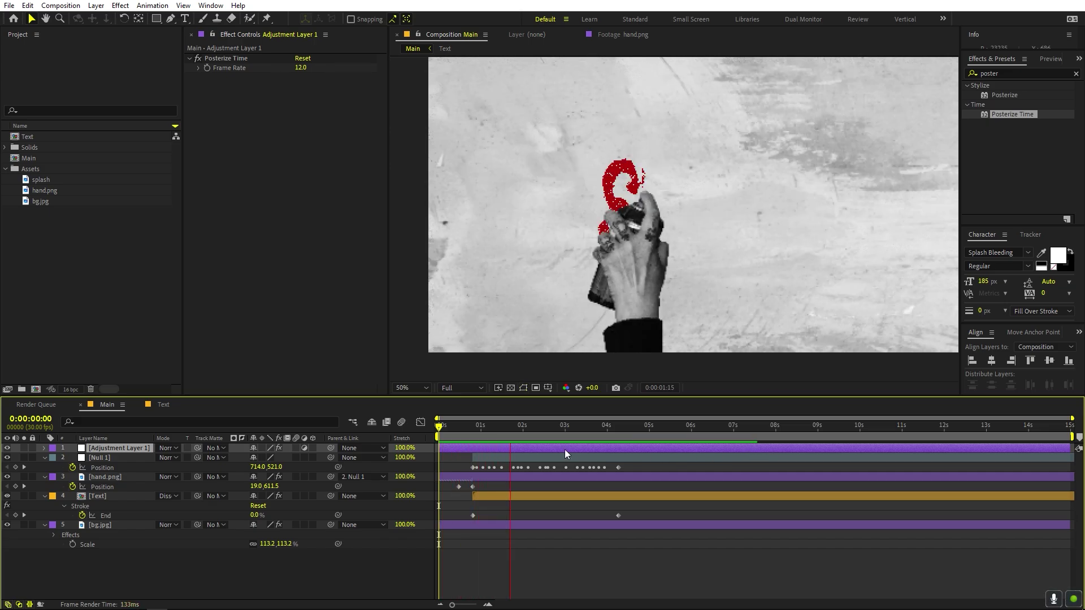
Keyframe hand.png's Position at 0:00:04:04, move it out below the frame to -59.0, 415.5 at 0:00:04:16 and preview the exit
left_click(517, 431)
left_click_drag(519, 438, 613, 432)
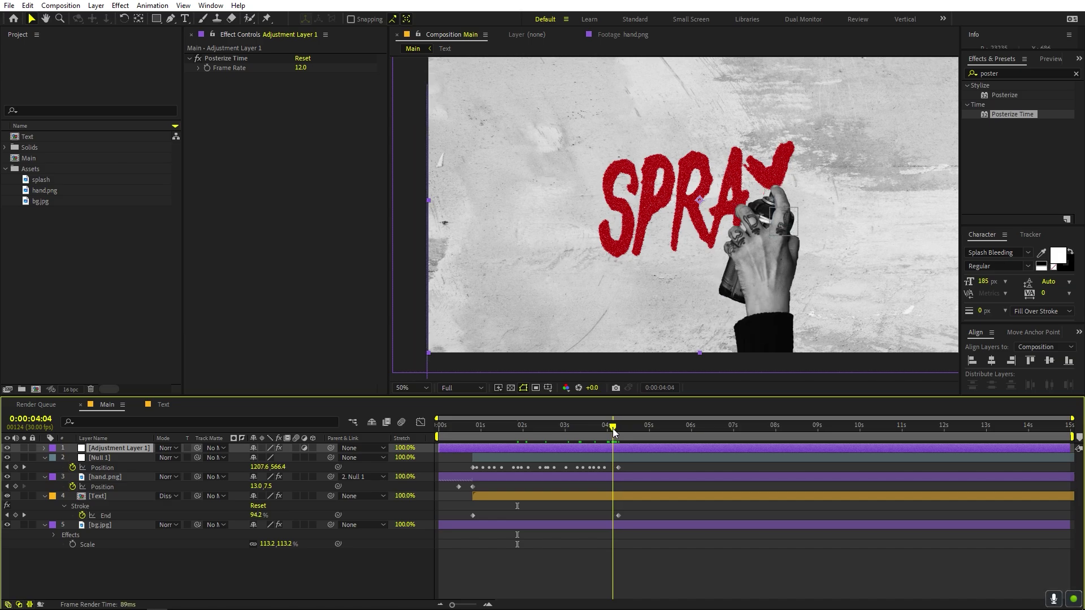
left_click(16, 486)
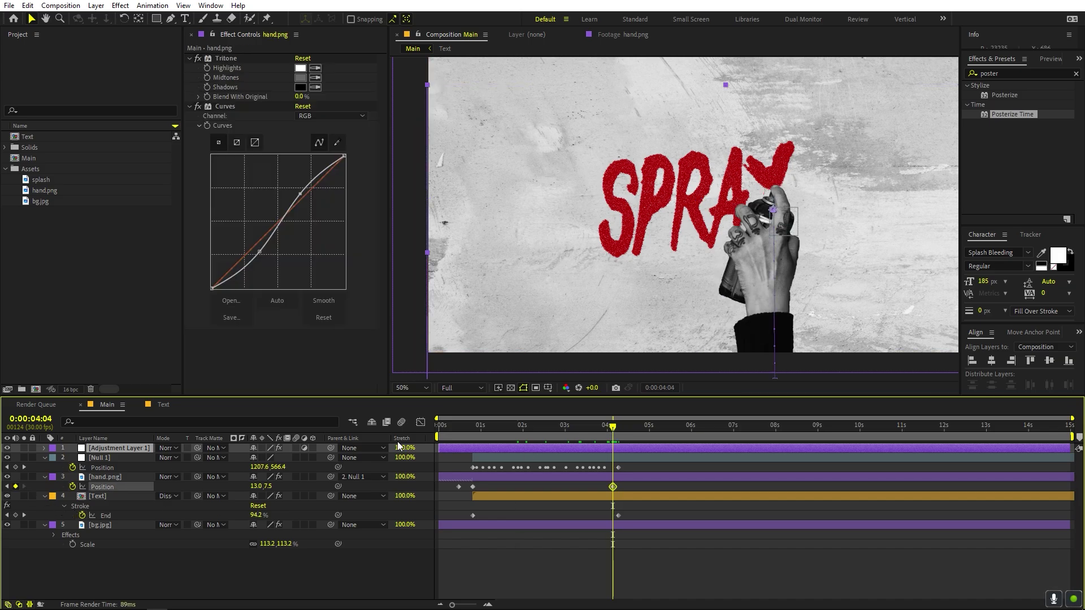
left_click_drag(611, 429, 630, 431)
left_click_drag(719, 313, 699, 429)
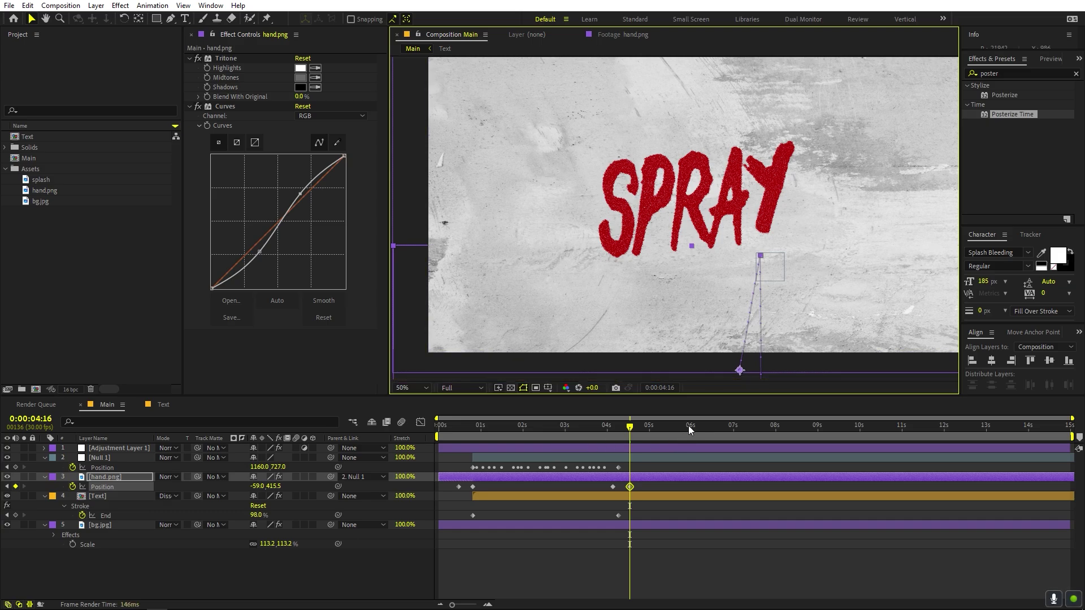
key("space")
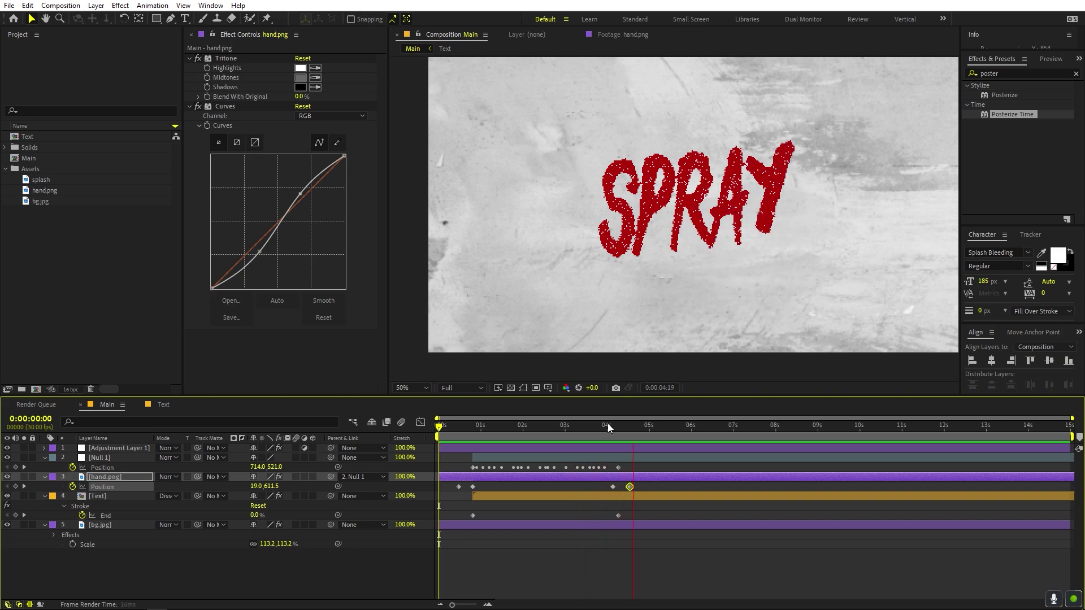
Set the current time to 0:00:02:27 and collapse the properties of all layers in the Main composition
left_click_drag(651, 426, 560, 435)
left_click(589, 529)
key("ctrl+a")
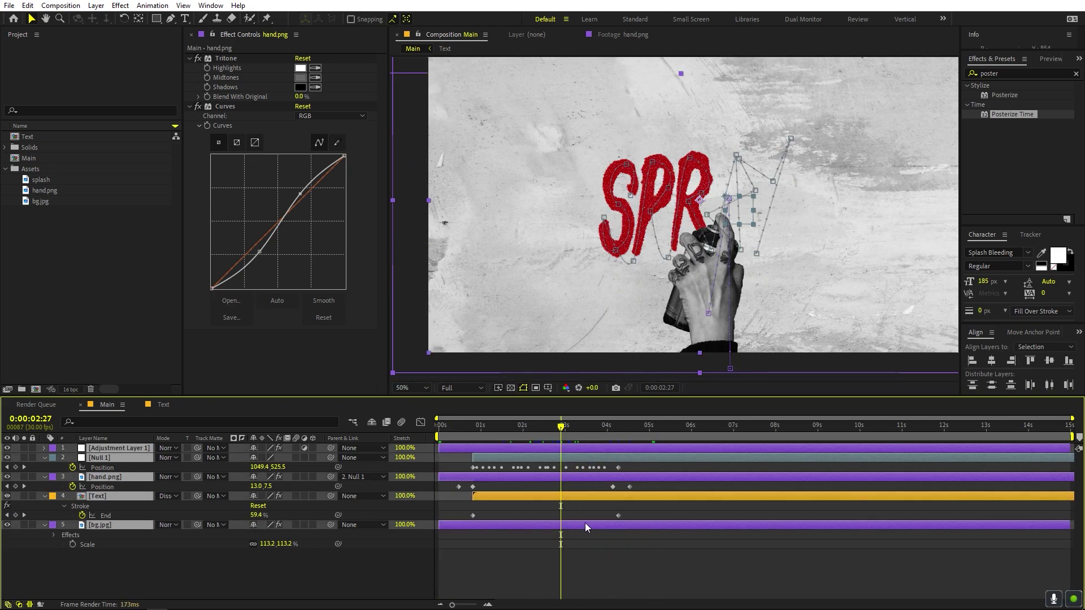
key("u")
left_click(561, 539)
Add the splash asset as the top layer of Main and copy the Text layer's Fill and Roughen Edges effects onto it
left_click(84, 233)
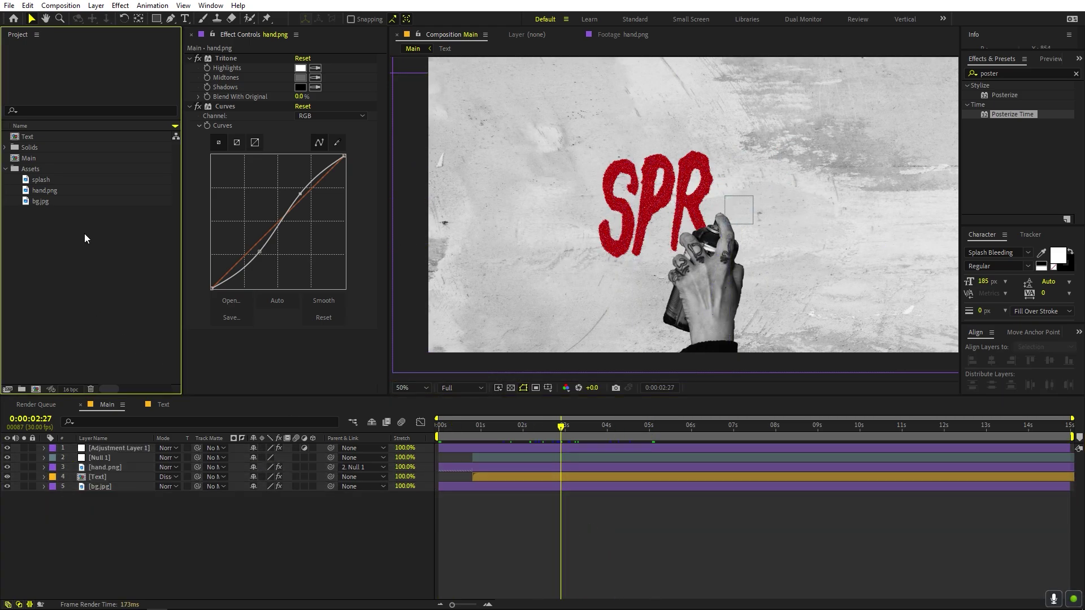
left_click_drag(36, 180, 146, 451)
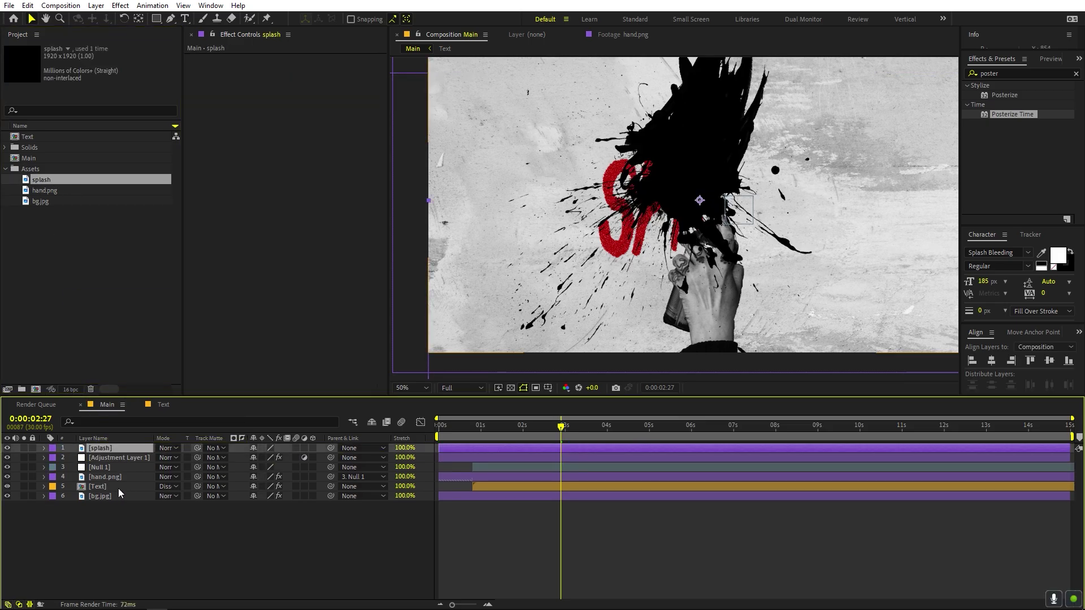
left_click(112, 490)
left_click(220, 59)
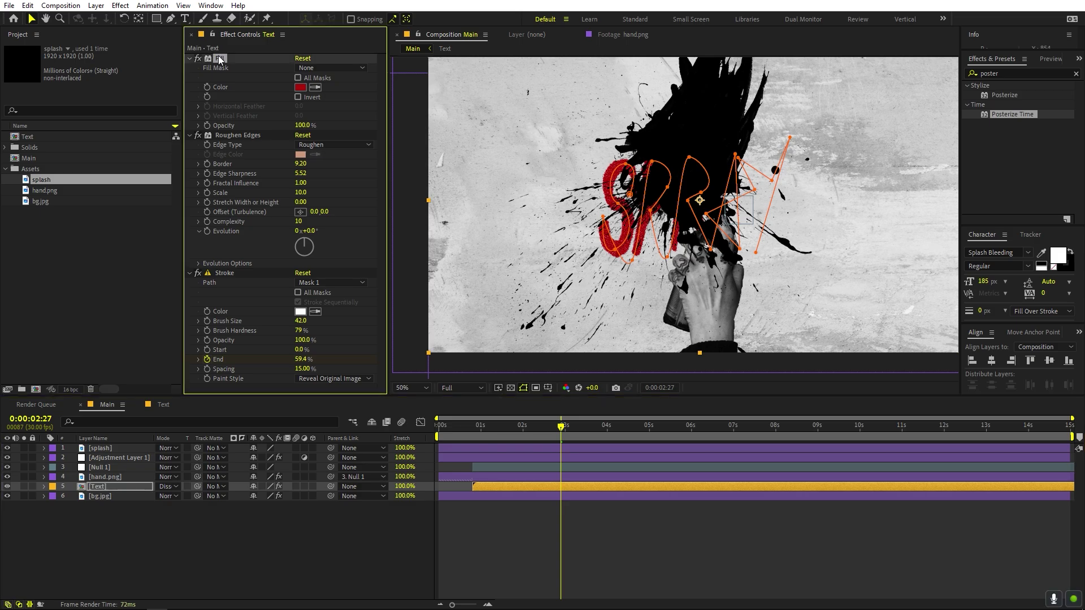
left_click(229, 136, "ctrl")
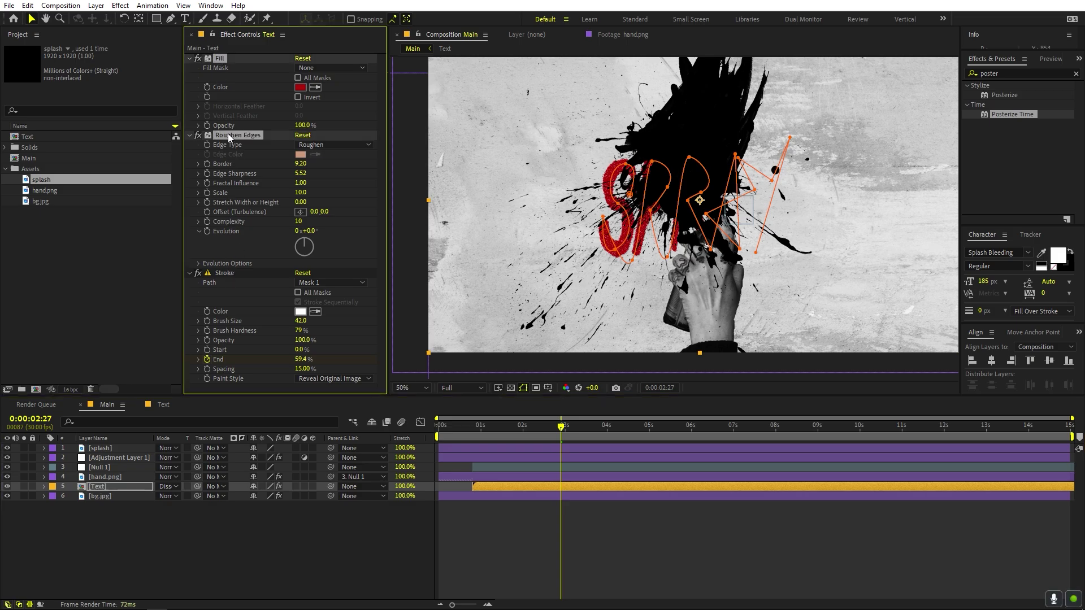
left_click(119, 450)
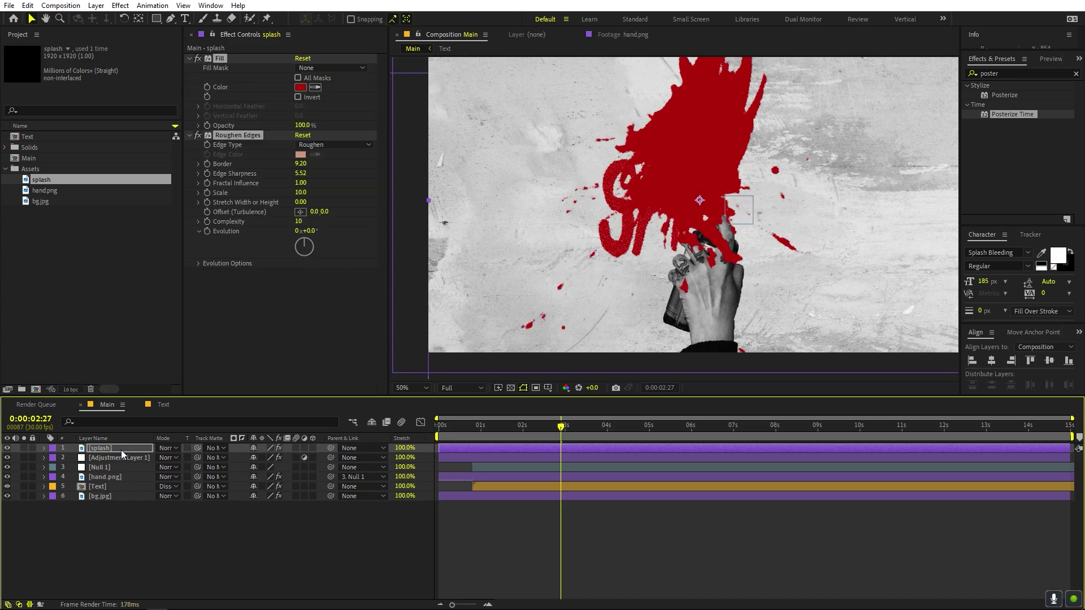
Set the splash layer's blending mode to Dissolve and its Opacity to 91%
left_click(172, 448)
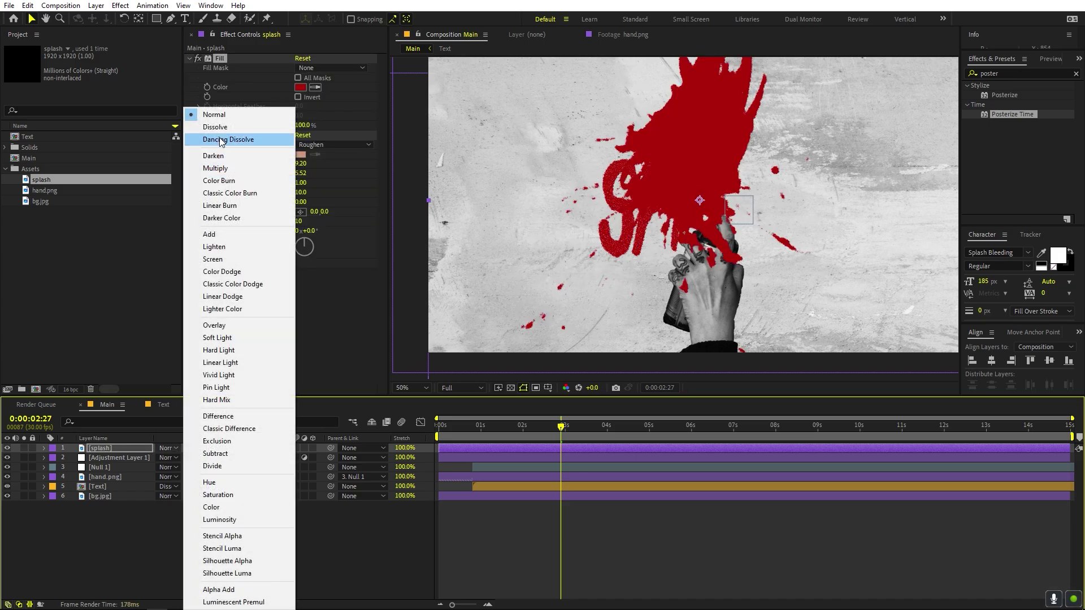
left_click(214, 127)
key("t")
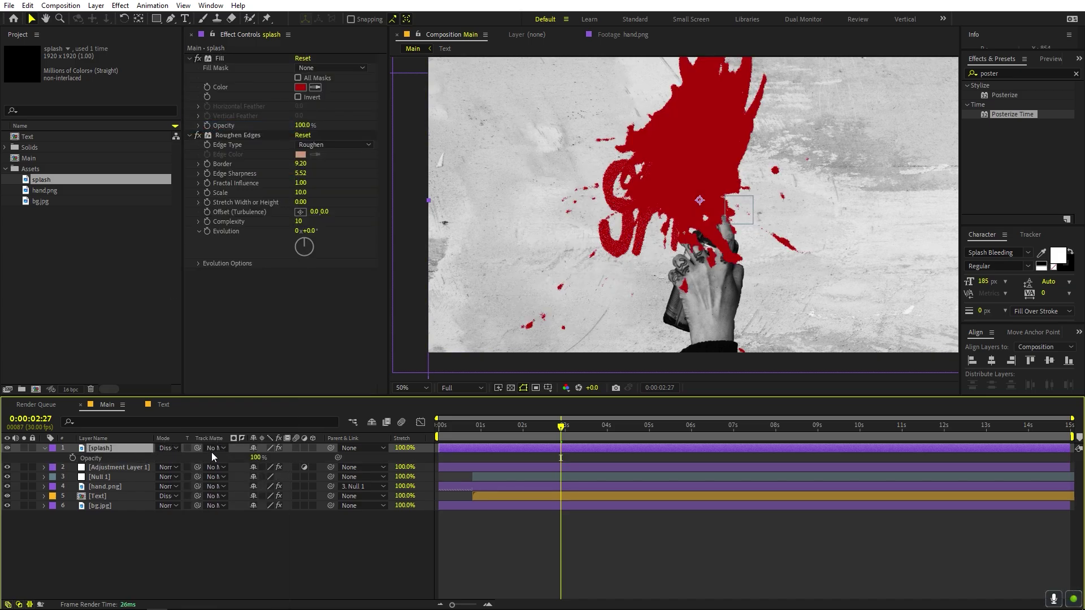
left_click(257, 458)
type("9")
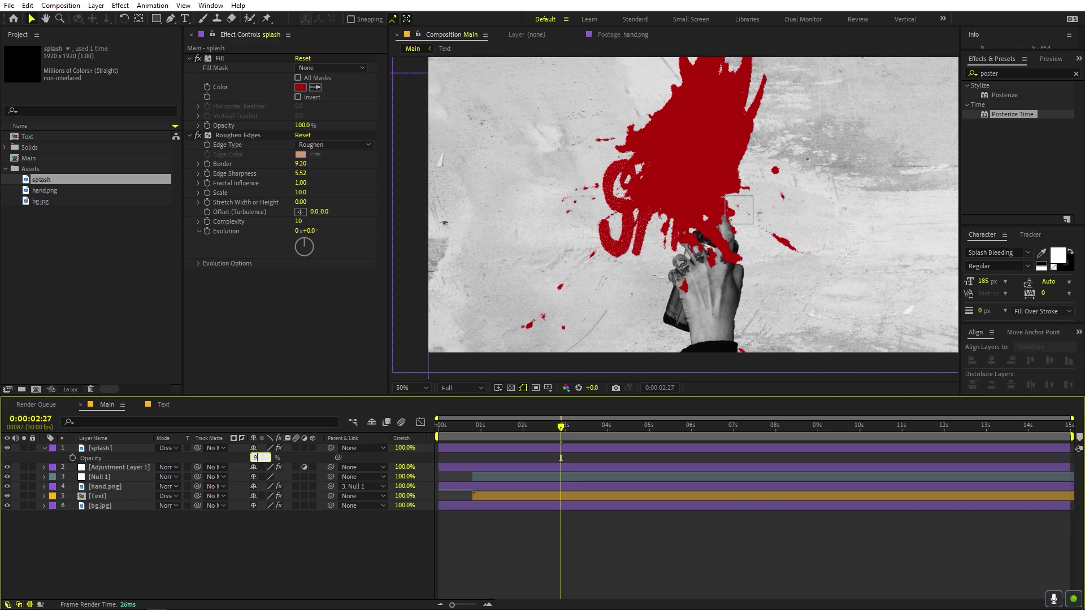
type("1")
key("Return")
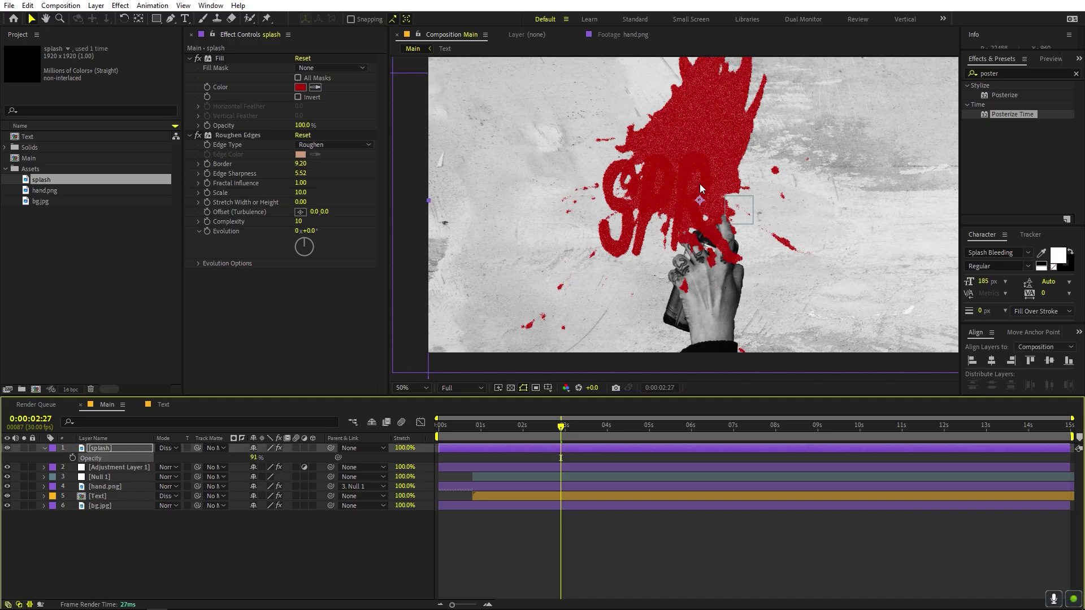
key("t")
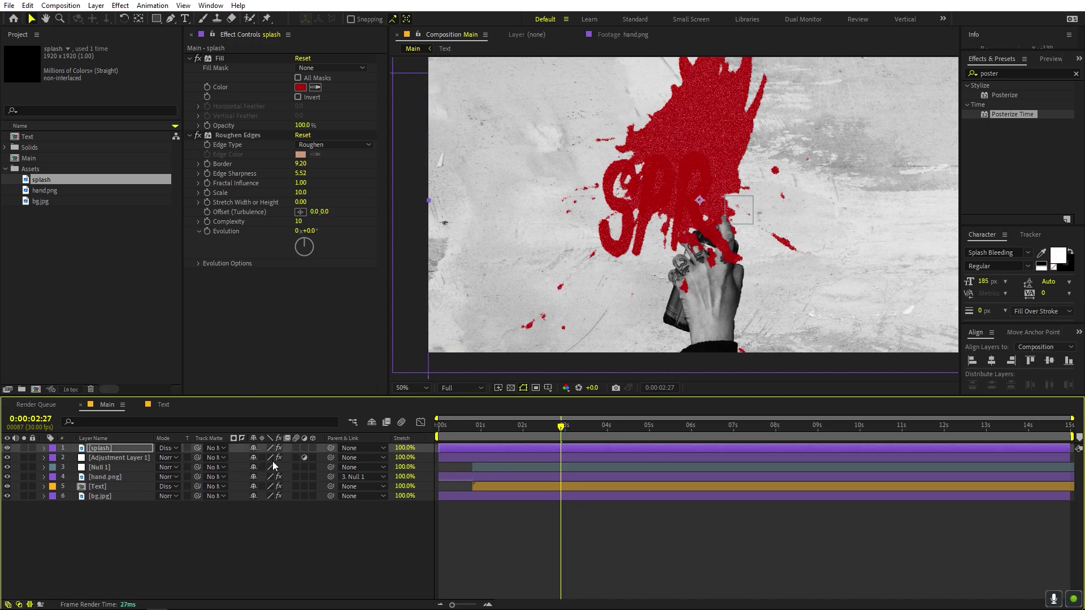
Rotate the splash layer to about 125 degrees and move it to the right of the lettering on the wall
key("r")
left_click_drag(269, 457, 561, 458)
left_click_drag(869, 416, 946, 416)
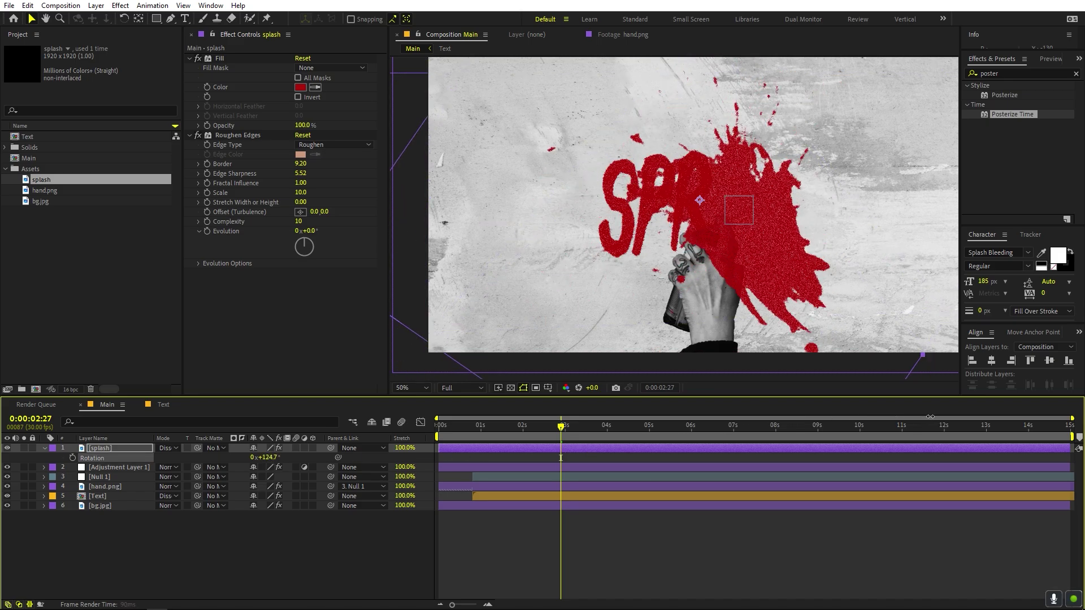
left_click_drag(785, 246, 908, 241)
Reveal the splash layer's Scale property
key("s")
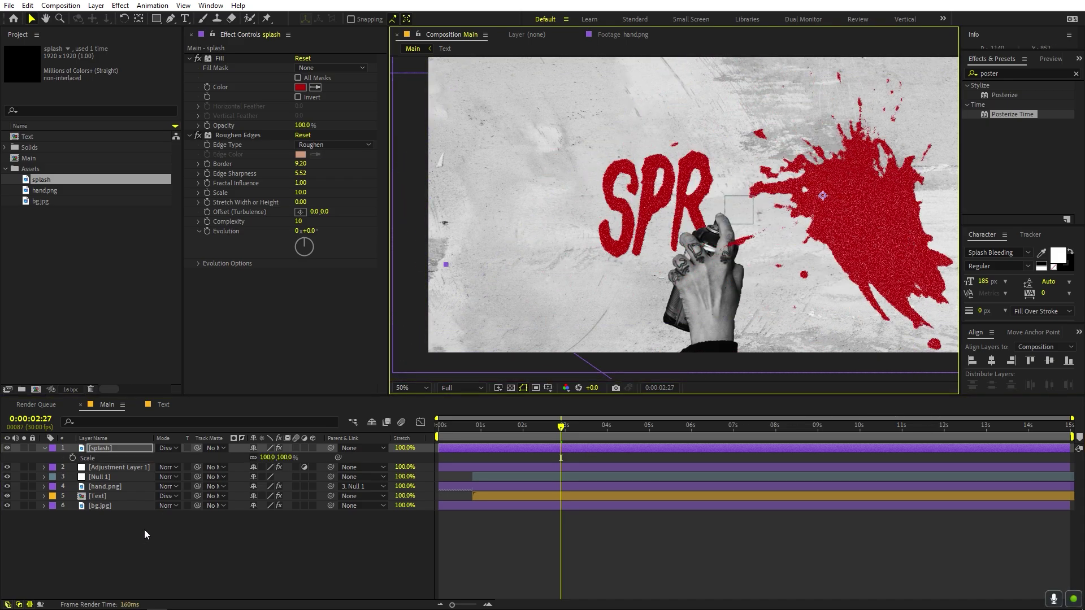
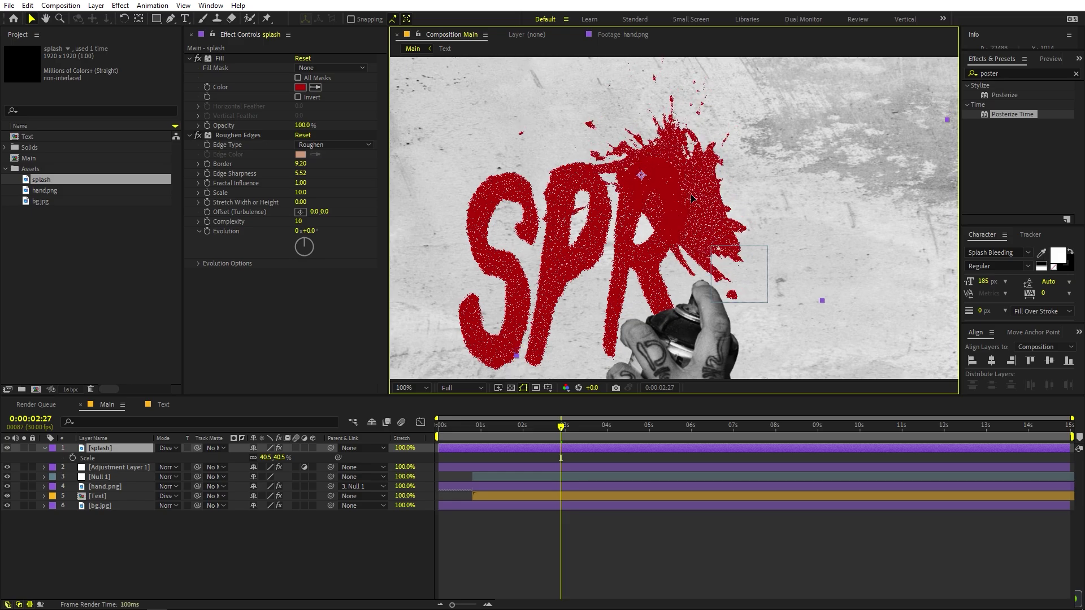
Change the splash layer's Fill color to blue, 1008AF, to tell it apart from the red lettering
left_click(296, 89)
left_click(299, 87)
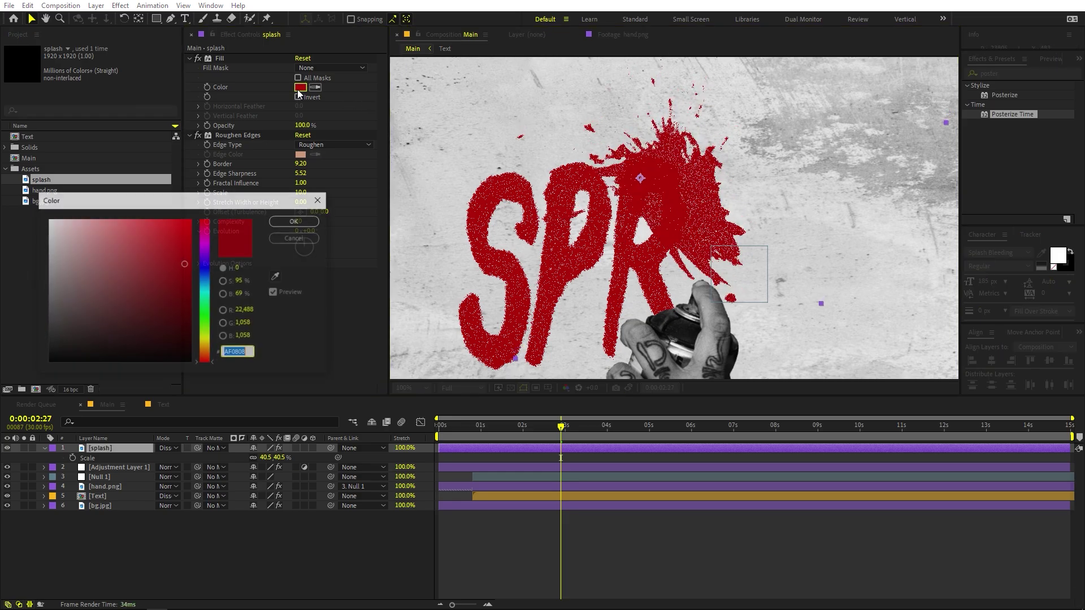
left_click(203, 274)
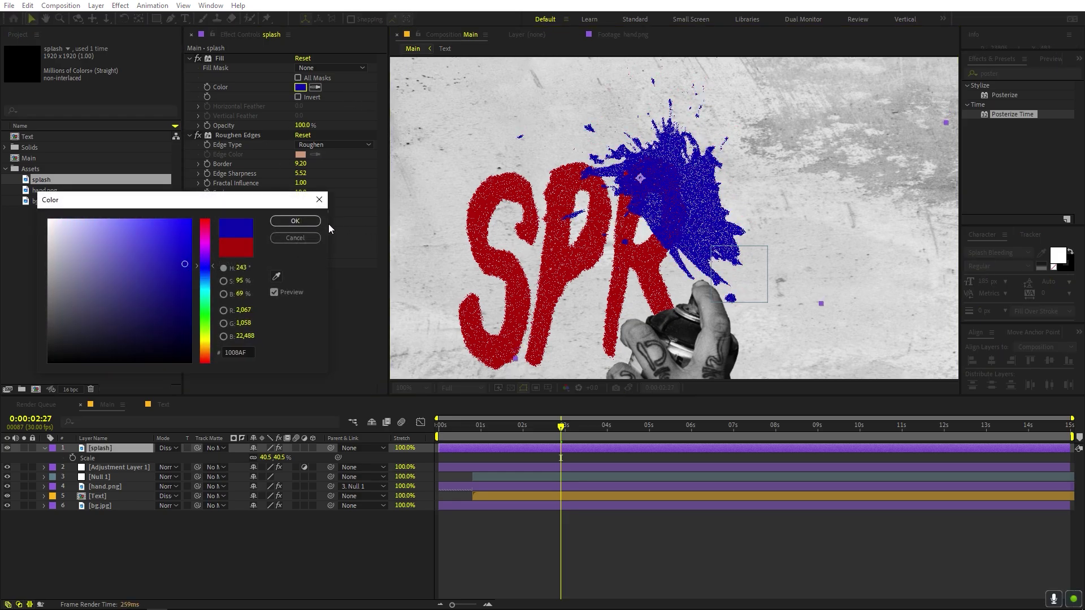
left_click(295, 221)
Adjust the splash layer's rotation and set its Scale to 34.7%, positioning it over the top of the letter R
key("t")
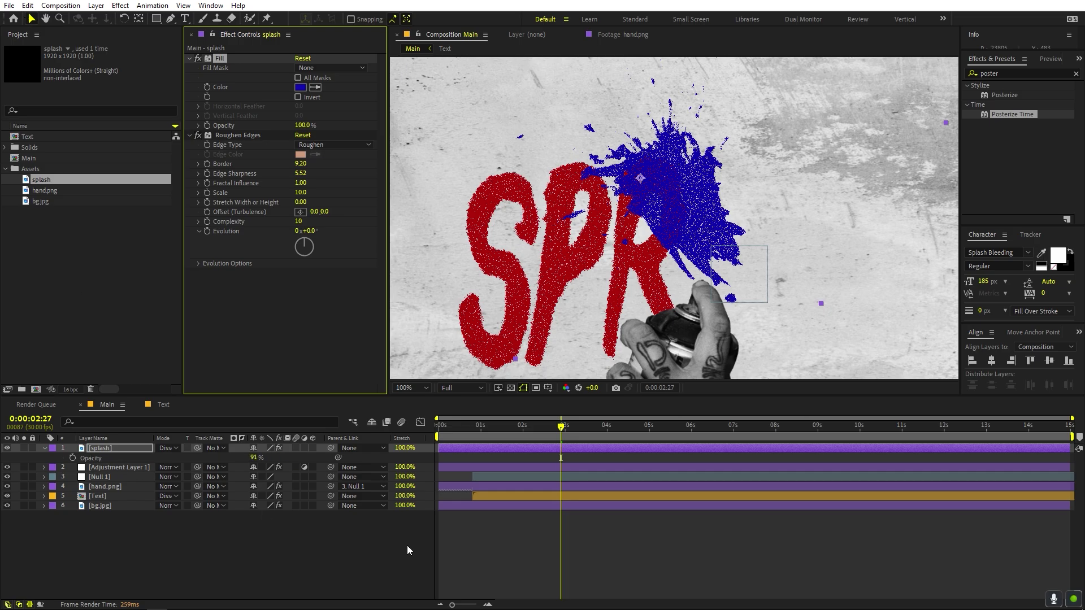
key("r")
left_click_drag(269, 457, 233, 462)
key("s")
left_click_drag(536, 312, 560, 359)
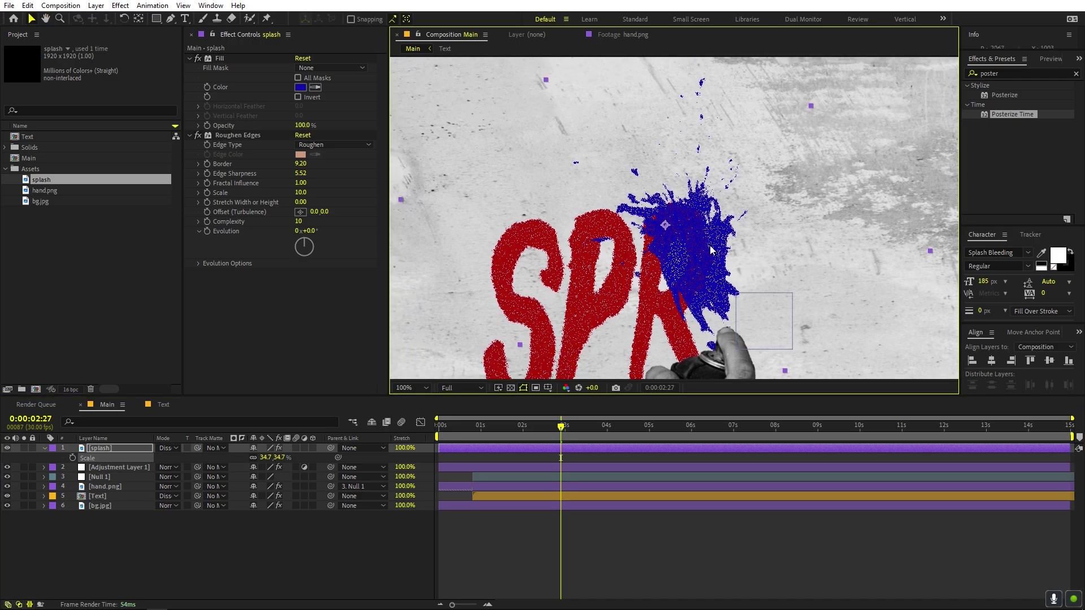
left_click_drag(700, 244, 706, 247)
Draw a closed Pen tool mask on the splash layer that follows the R's top curve and keeps only the splatter above the letters
left_click(171, 19)
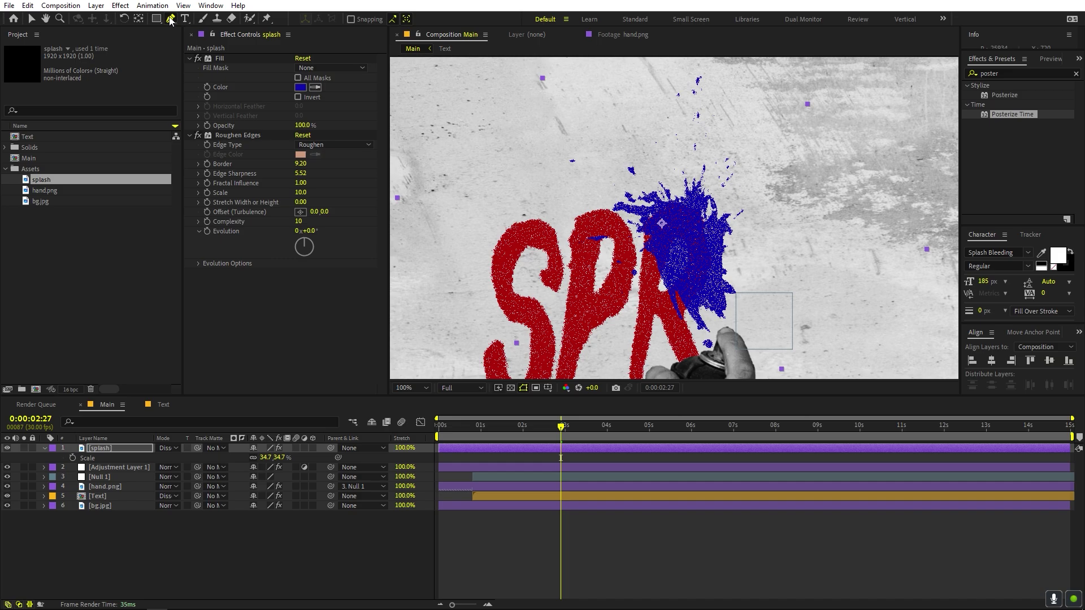
scroll(625, 171, "up", 3)
scroll(625, 171, "down", 3)
left_click(573, 223)
left_click(598, 261)
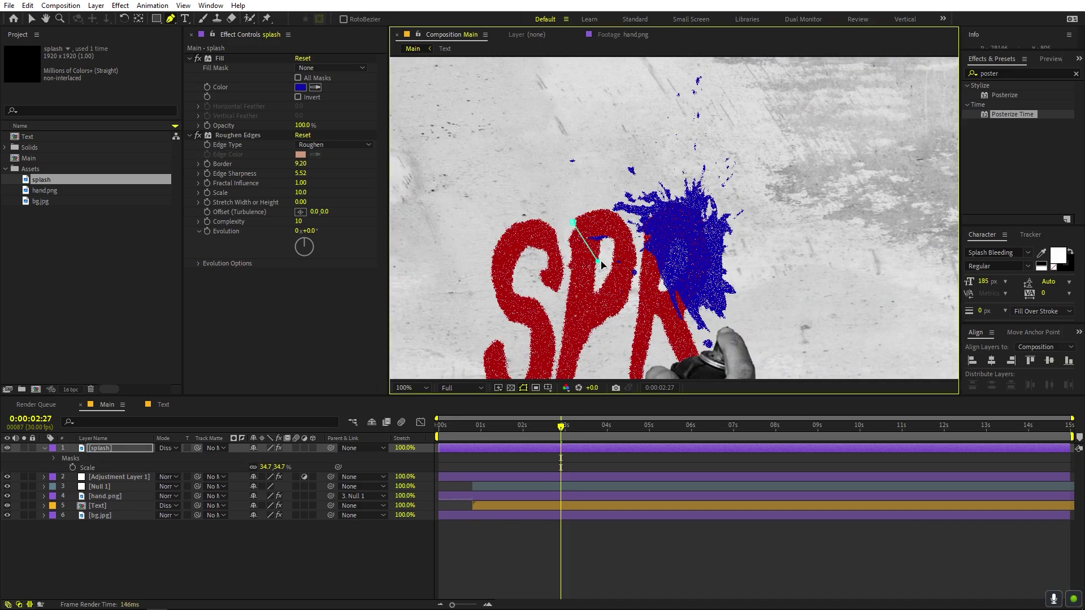
left_click(646, 237)
left_click(655, 207)
left_click(667, 207)
left_click(677, 206)
left_click(701, 216)
left_click(705, 227)
left_click(782, 235)
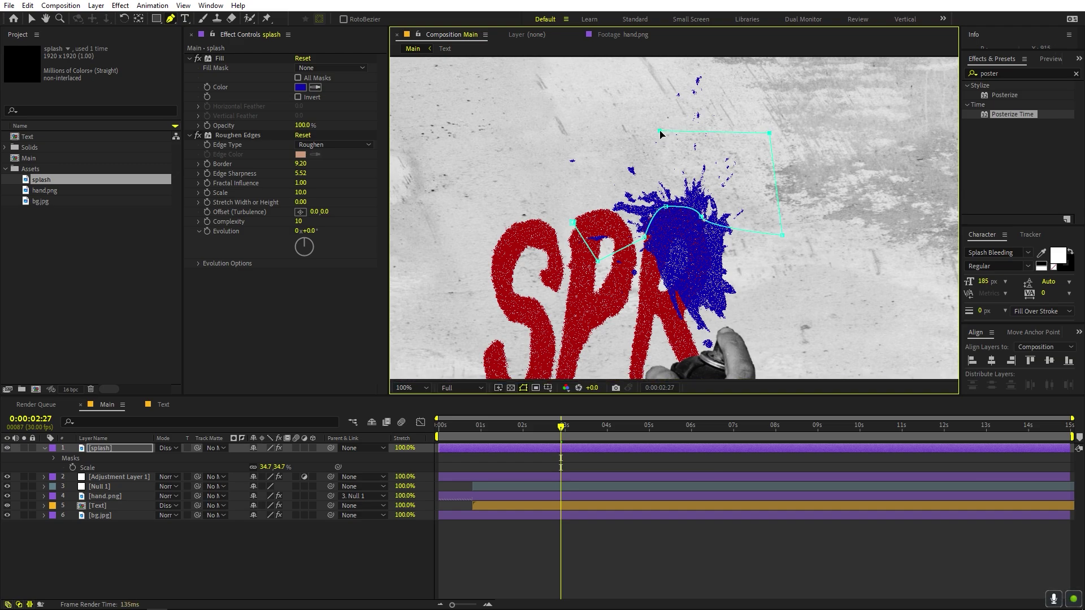
left_click(569, 199)
left_click(572, 222)
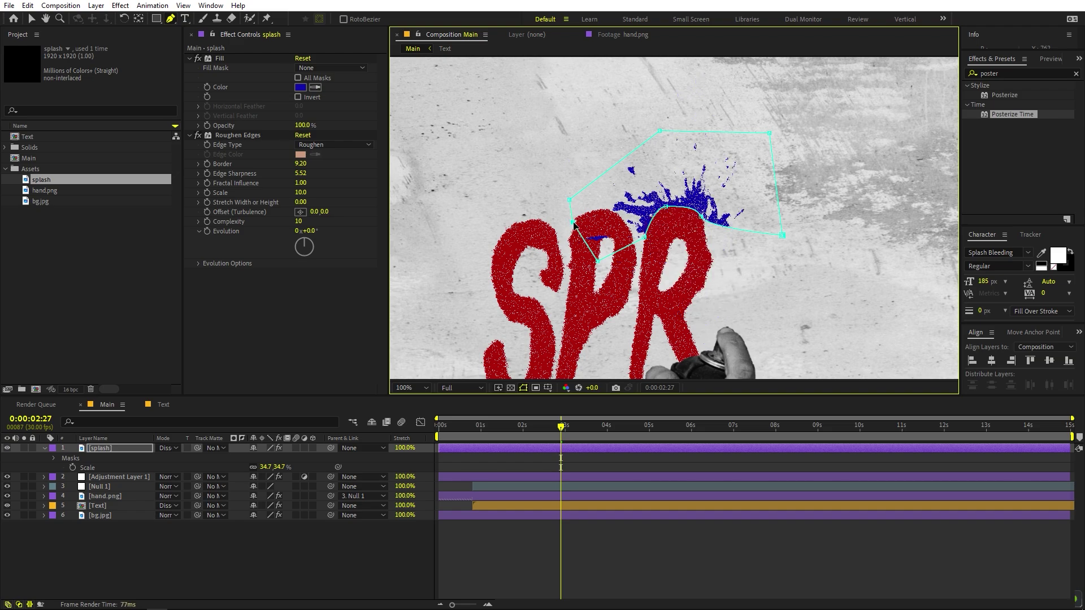
left_click(583, 534)
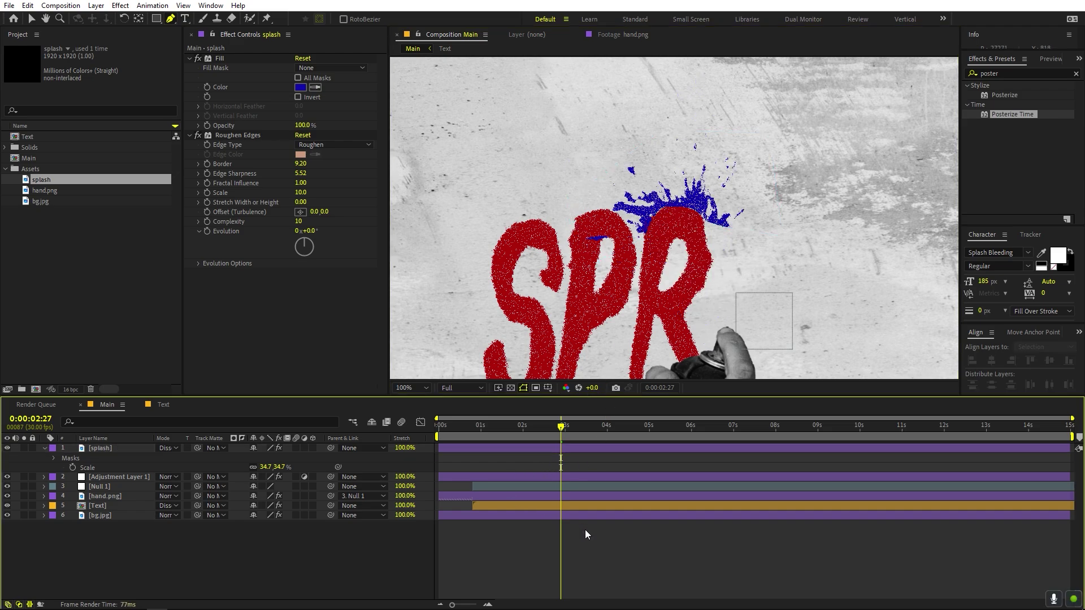
Copy the Text layer's Fill effect onto the splash layer and move the splash layer below Adjustment Layer 1
left_click(570, 449)
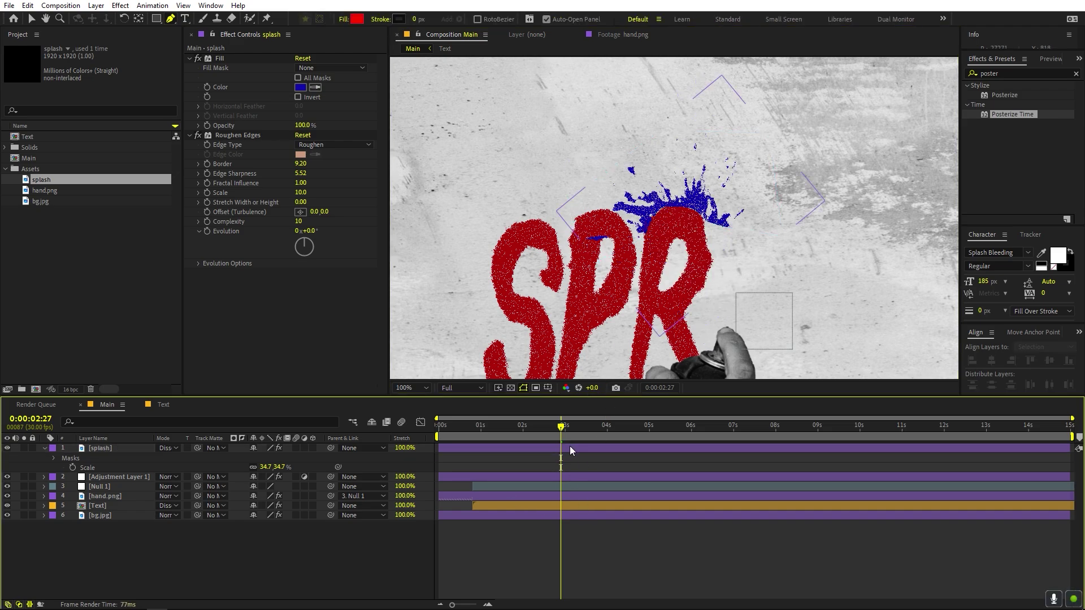
left_click(105, 496)
left_click(101, 506)
left_click(214, 65)
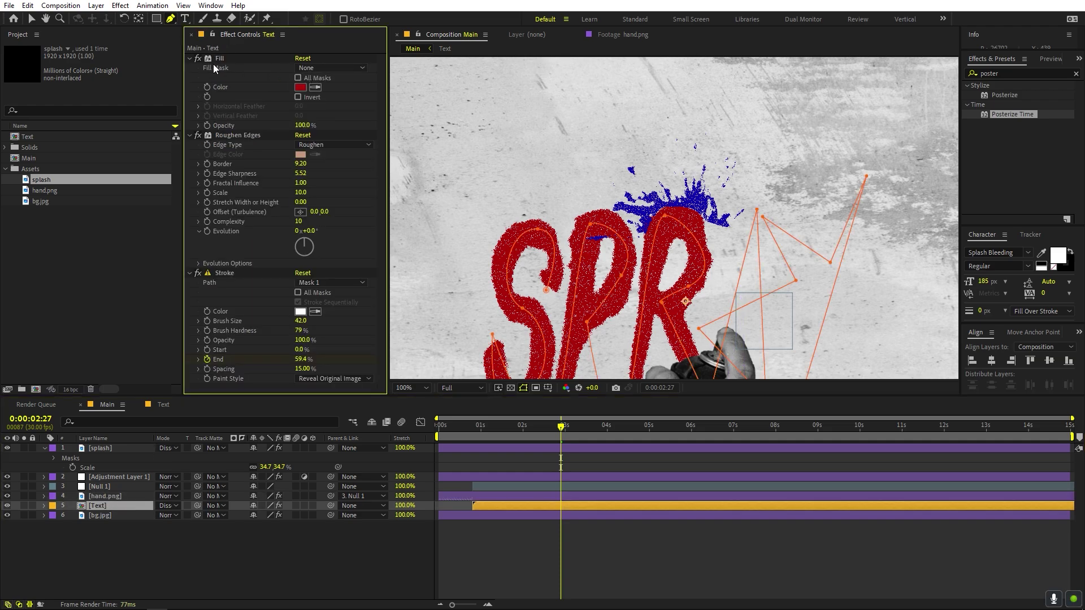
left_click(220, 58)
left_click(131, 448)
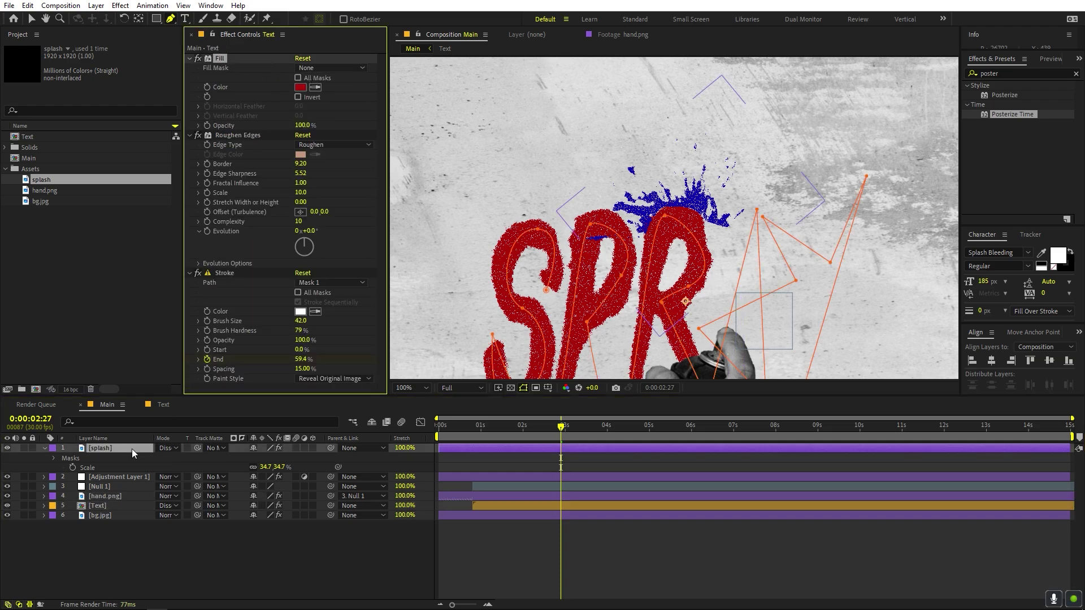
key("ctrl+v")
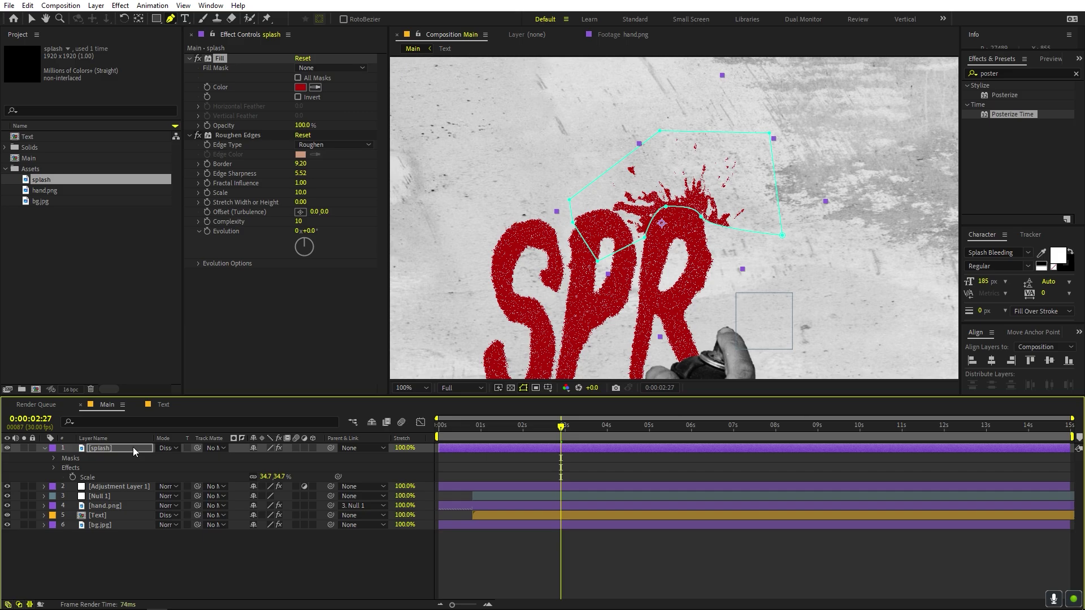
left_click_drag(133, 447, 128, 494)
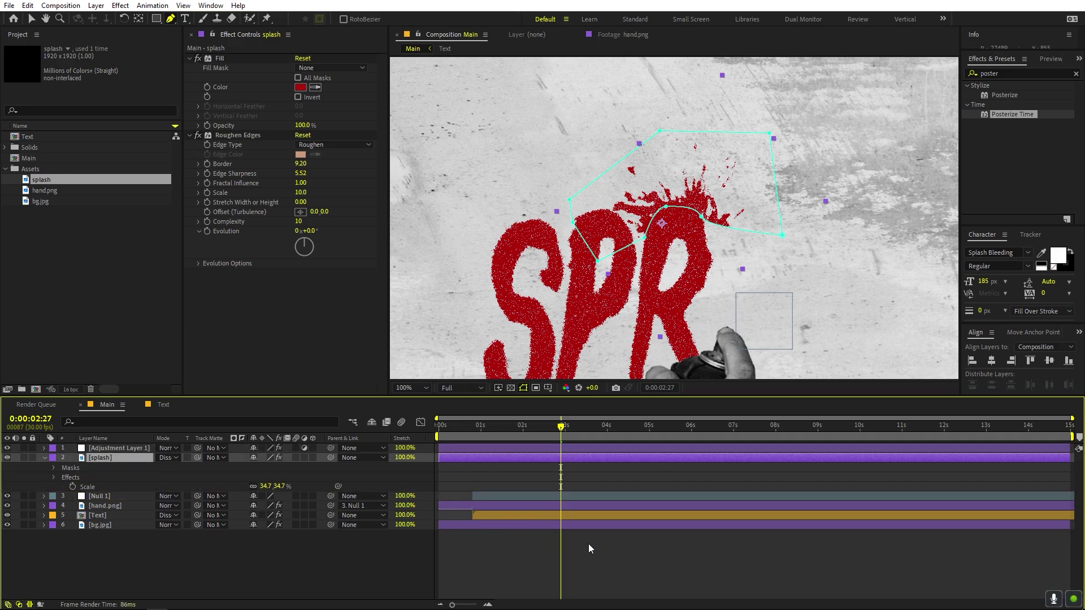
left_click(609, 552)
Refine the splash mask's points along the top curve of the R so its edge blends into the letter
scroll(741, 244, "up", 1)
left_click_drag(741, 244, 738, 289)
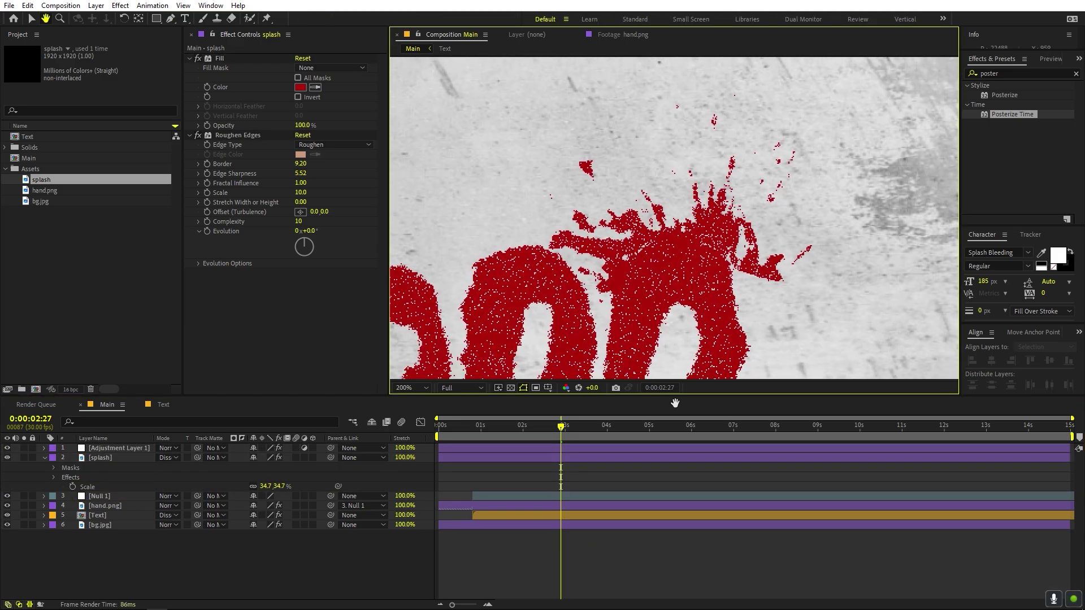
left_click(603, 451)
left_click(601, 458)
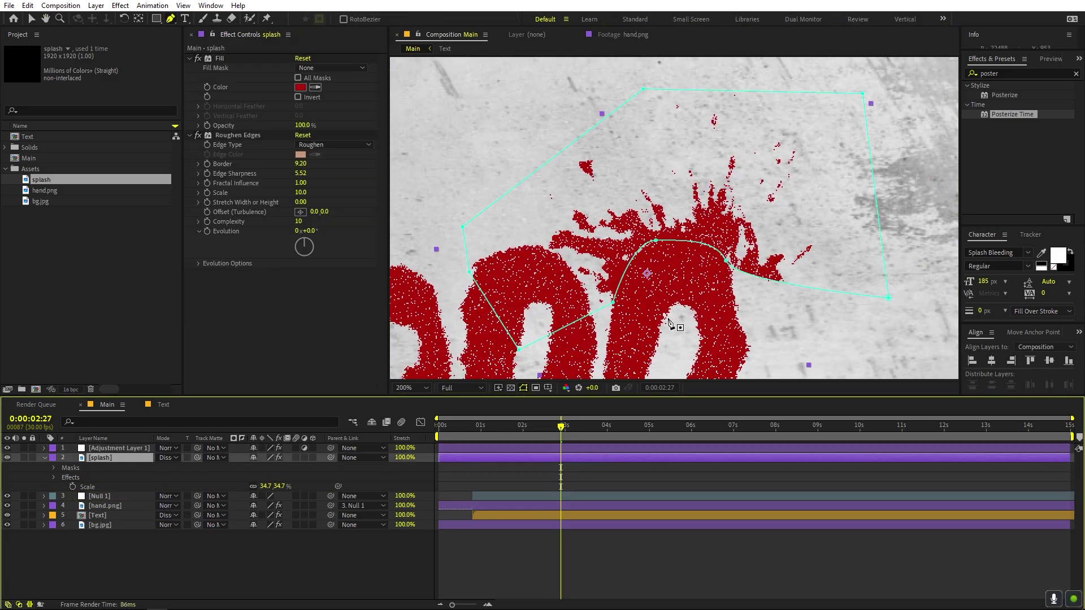
left_click(654, 242)
left_click(724, 261)
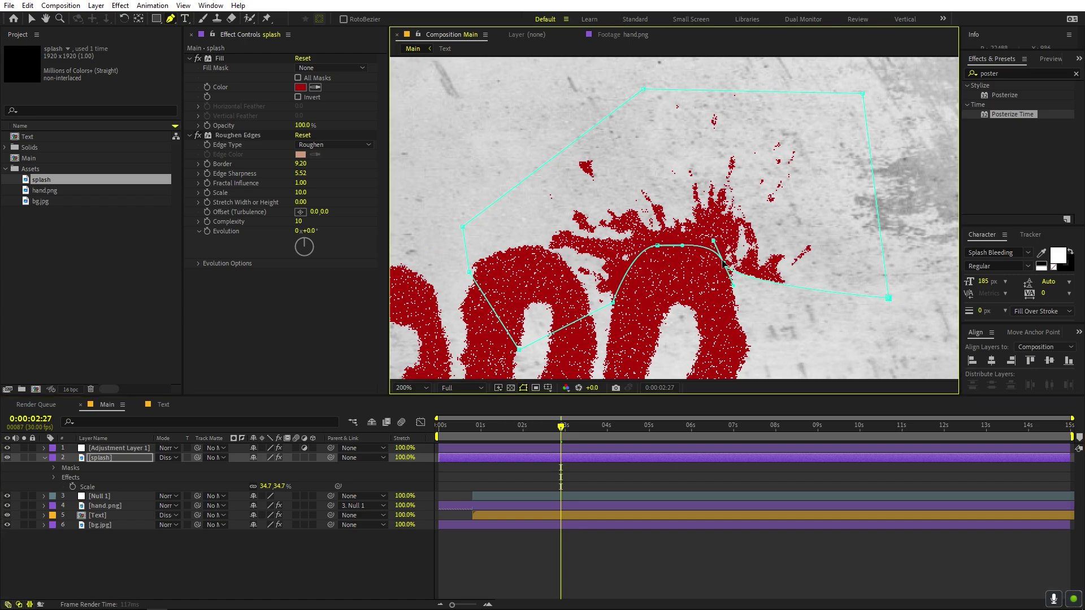
left_click(713, 550)
key("/")
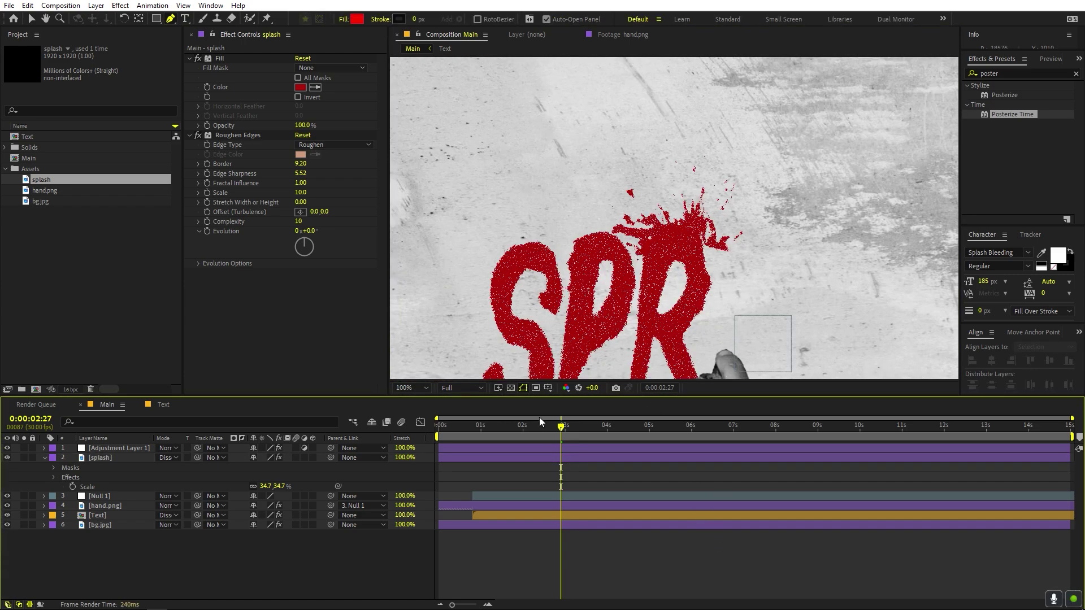
At 0:00:03:28, pull the splash mask's outer corner near the letter A back to the edge of the R
left_click_drag(572, 430, 605, 437)
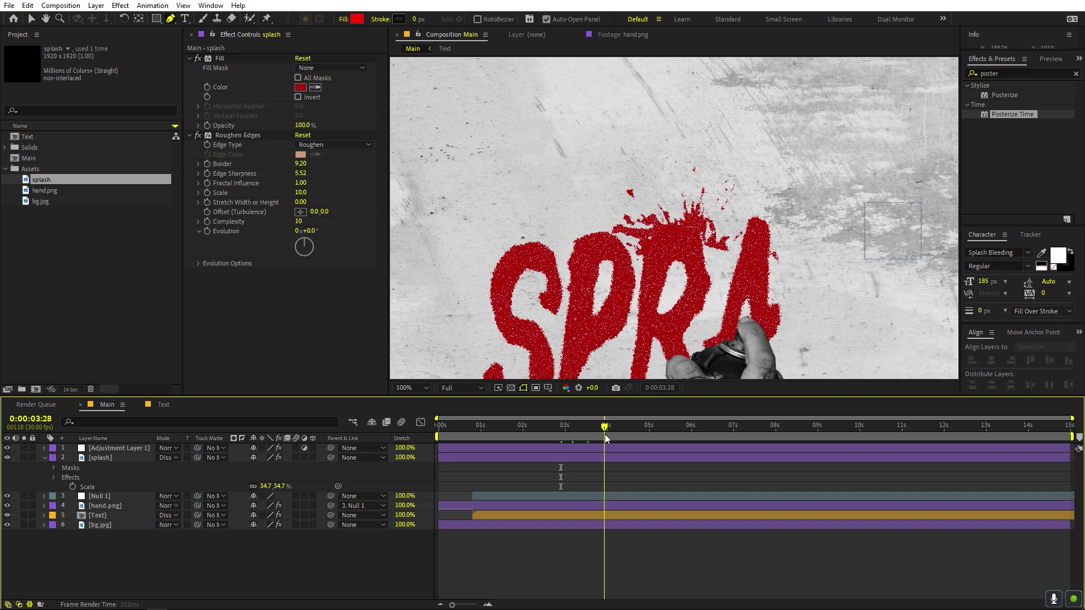
left_click(638, 449)
left_click(576, 458)
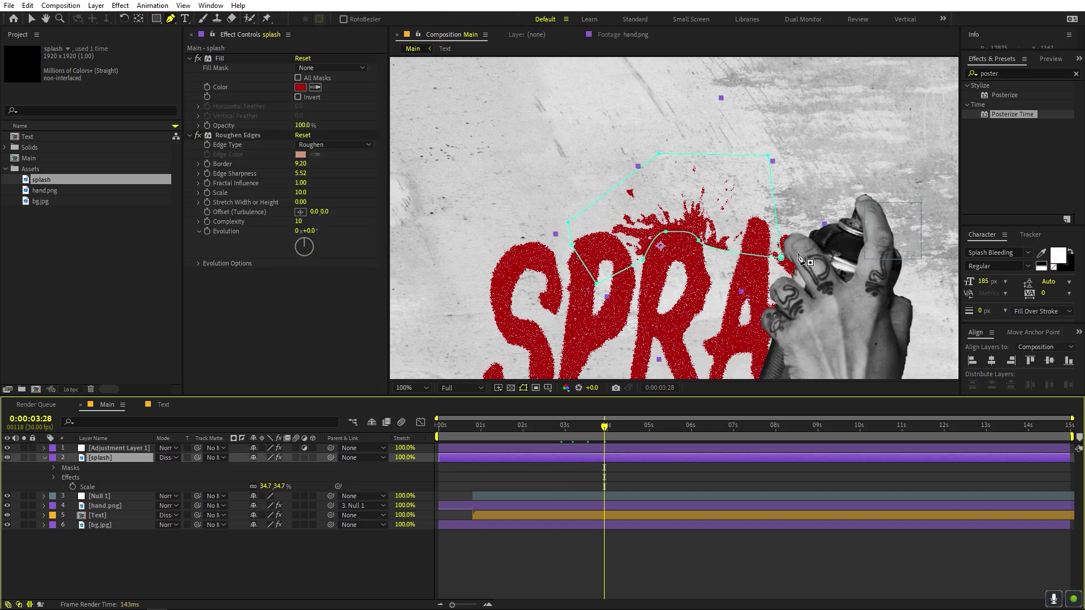
left_click_drag(780, 257, 700, 243)
left_click(704, 594)
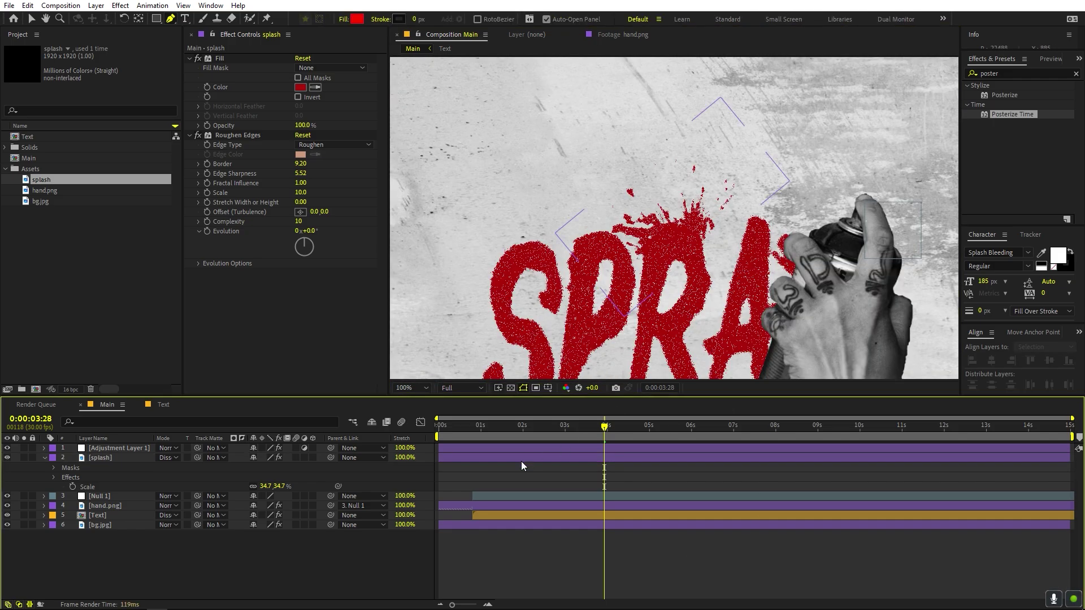
Trim the start of the splash layer to 0:00:02:14, when the hand sprays the top of the R, and preview it
mouse_move(537, 432)
left_mouse_down()
mouse_move(523, 432)
mouse_move(543, 432)
left_mouse_up()
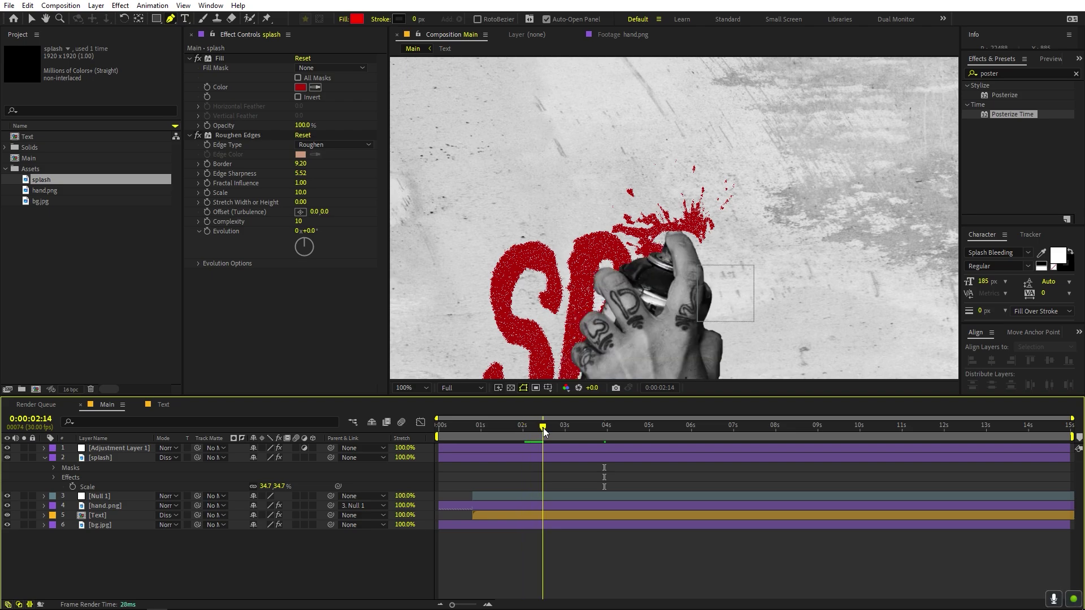
left_click(118, 461)
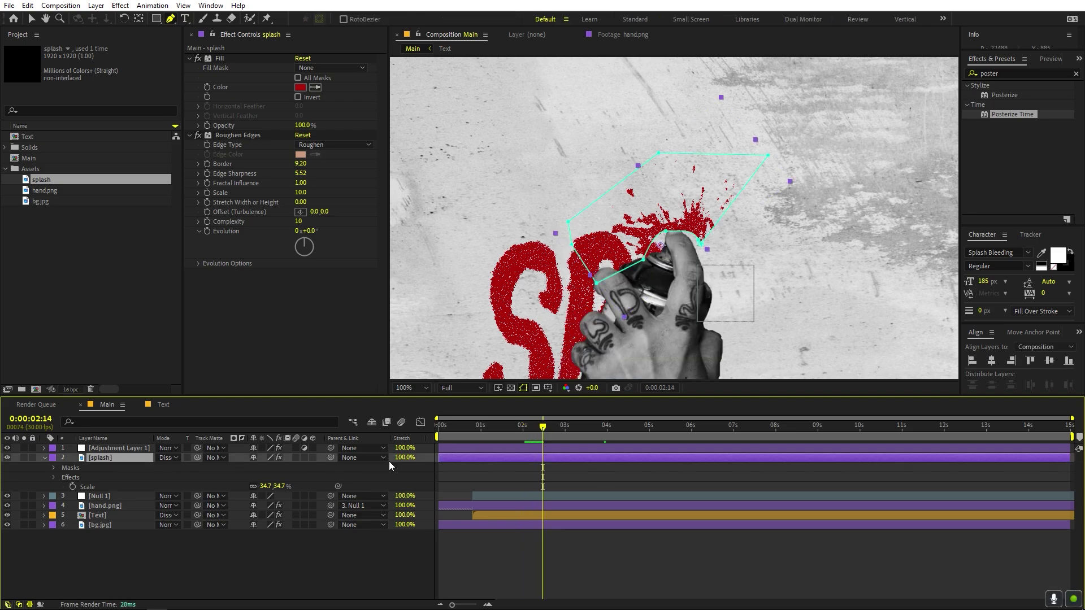
left_click_drag(439, 457, 543, 457)
key("space")
key("space")
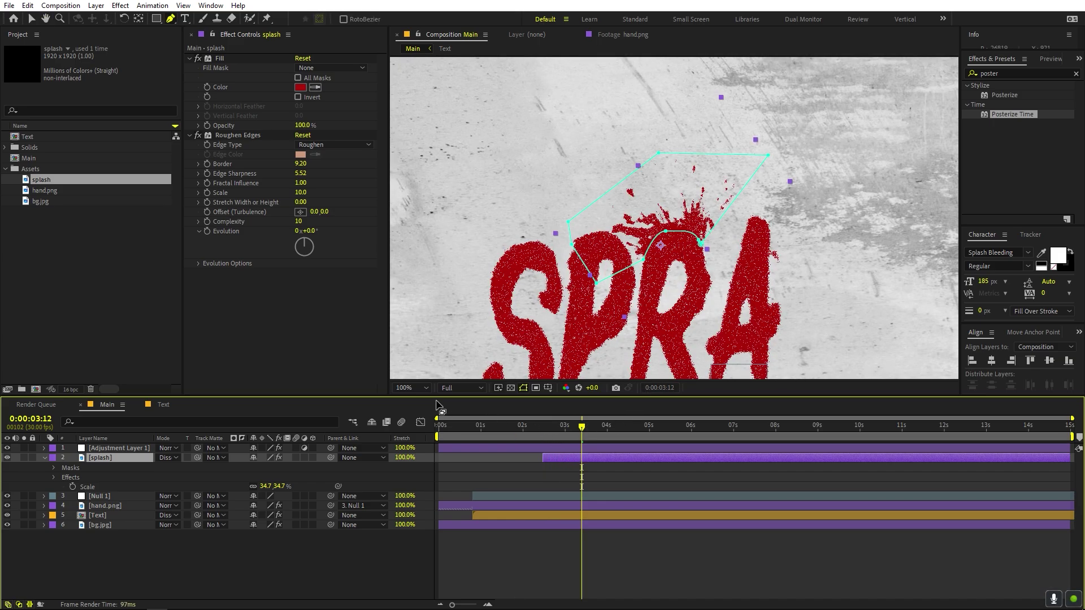
key("F2")
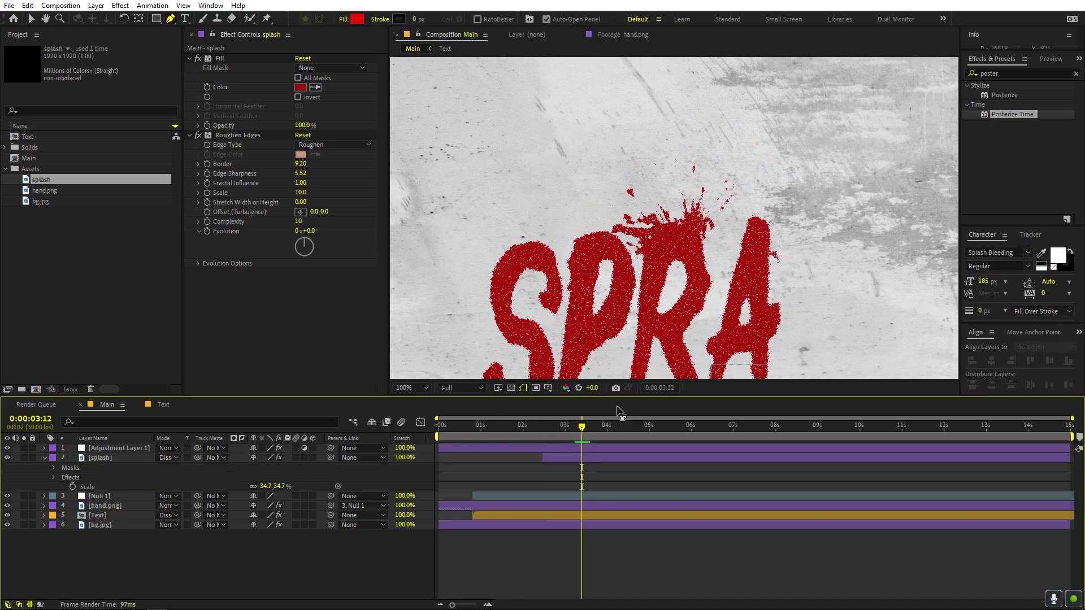
At 0:00:04:19, draw a thin red paint drip with the Pen tool on the empty wall beside the S, pointed above and rounded below
left_click(406, 388)
left_click(425, 400)
left_click_drag(599, 432, 634, 432)
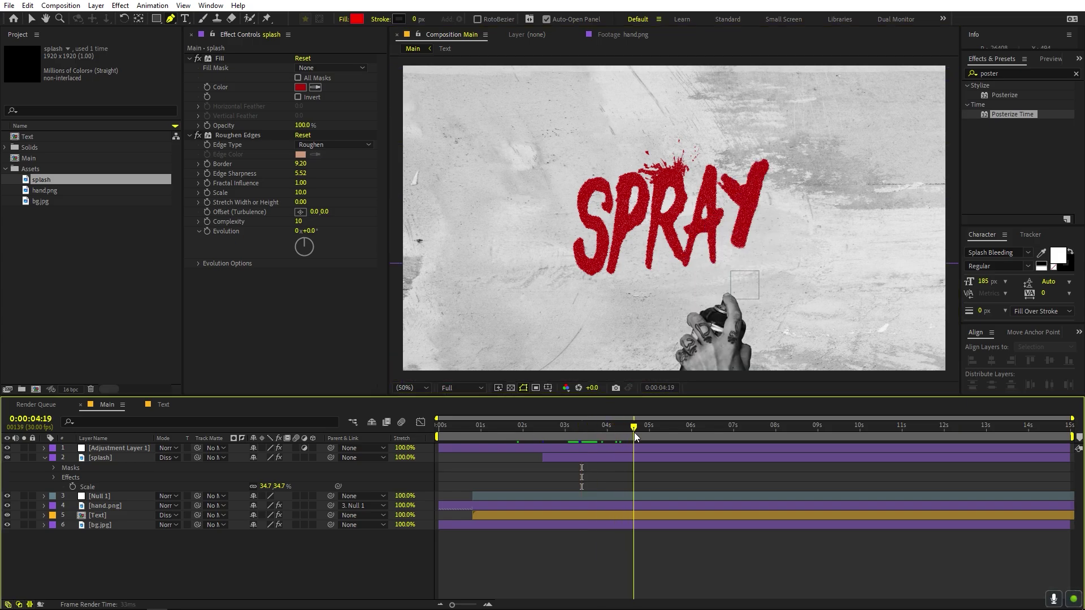
left_click(94, 364)
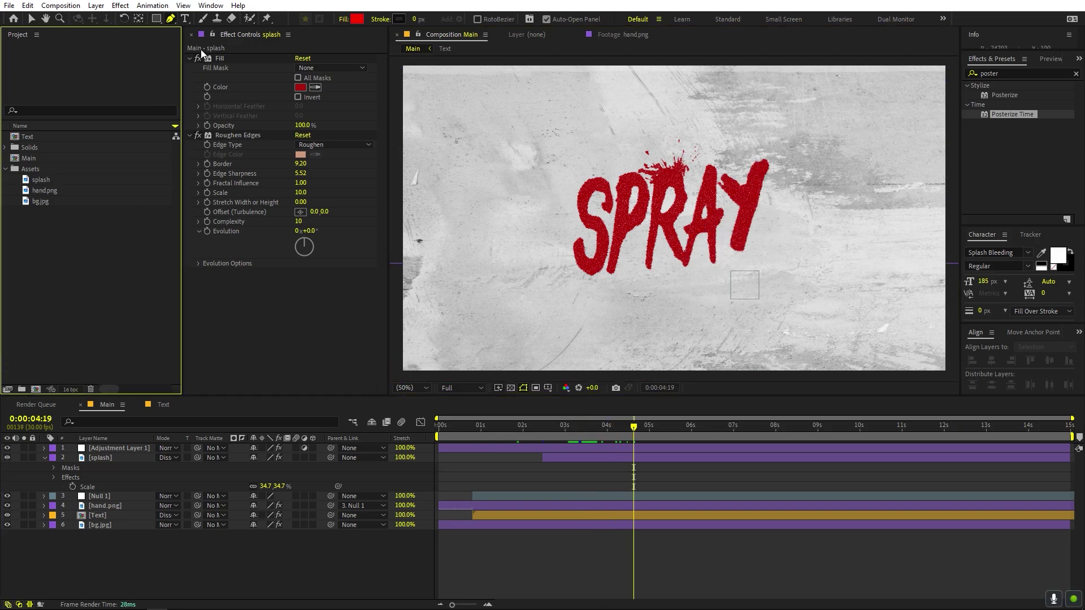
left_click(173, 19)
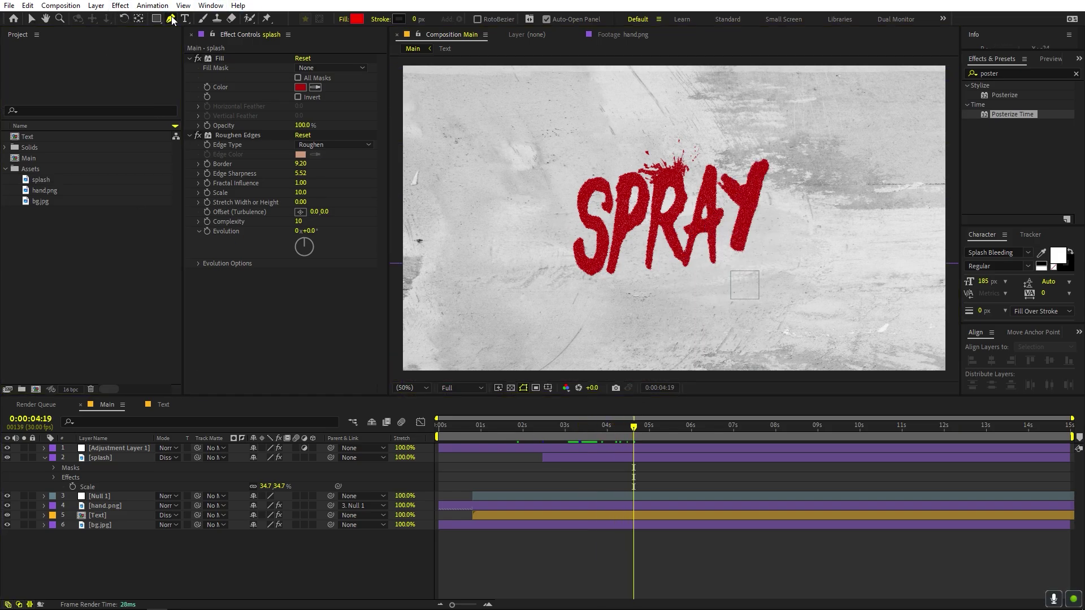
left_click(510, 553)
scroll(489, 220, "up", 1)
left_click_drag(455, 236, 543, 209)
left_click(560, 155)
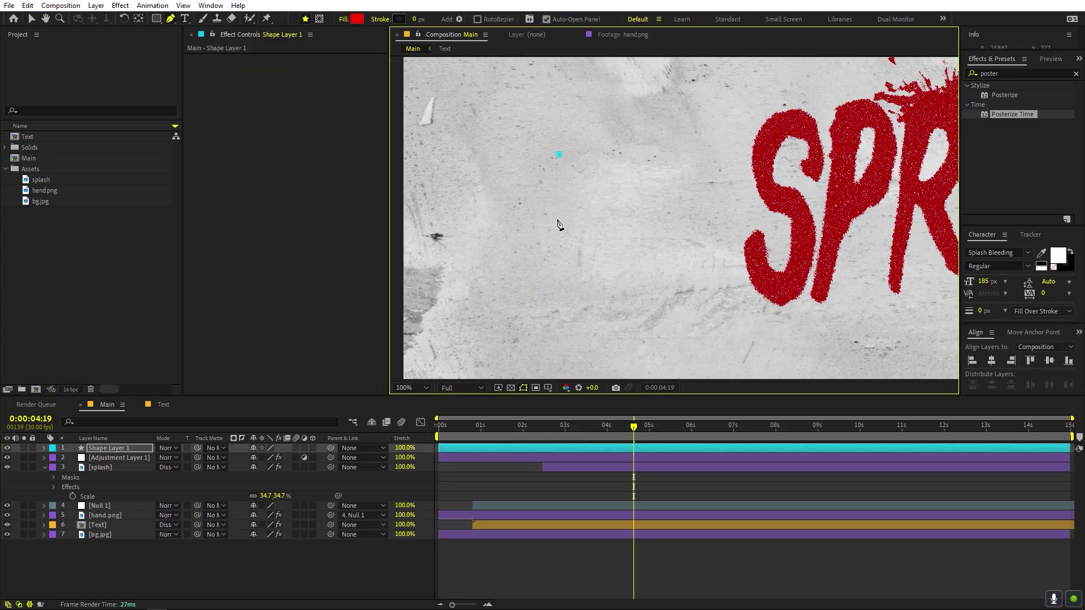
left_click(557, 226)
left_click_drag(562, 239, 562, 231)
left_click(600, 486)
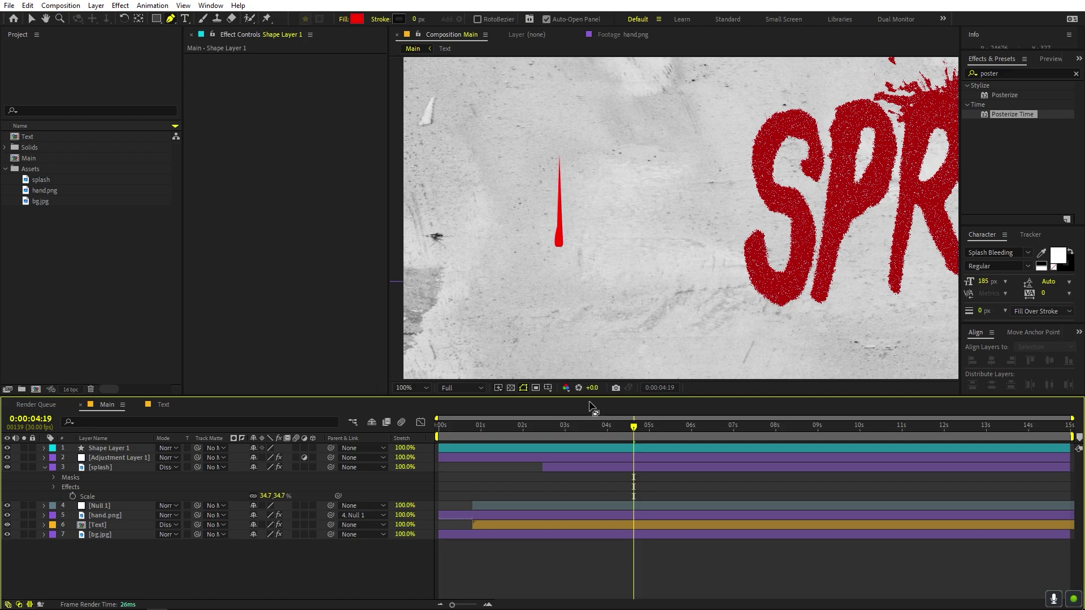
Copy the splash layer's Fill and Roughen Edges effects onto the drip's shape layer
left_click(120, 457)
left_click(120, 447)
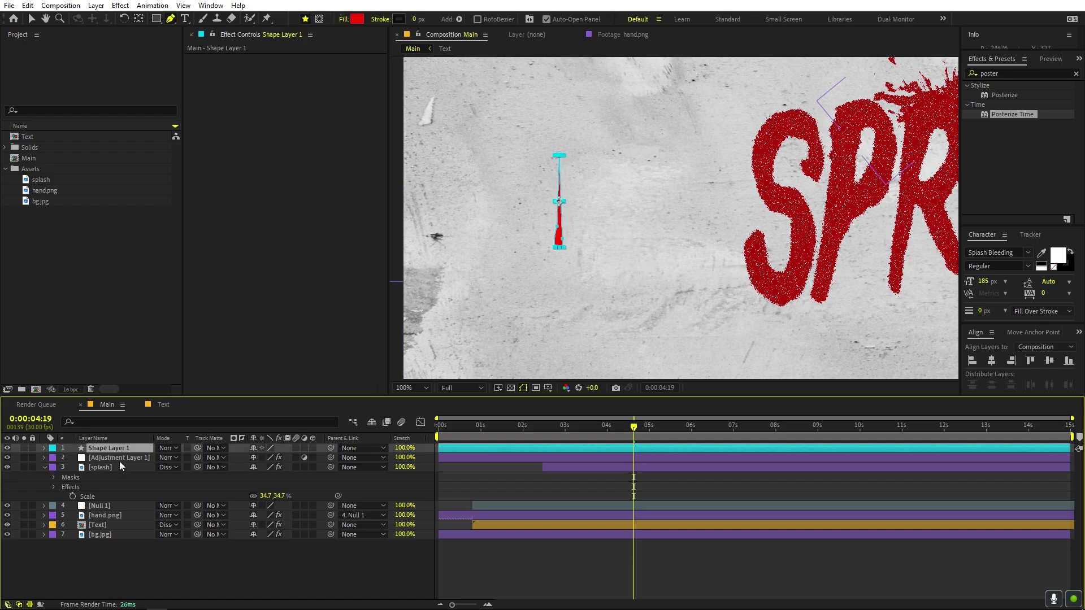
left_click(120, 466)
left_click(219, 58)
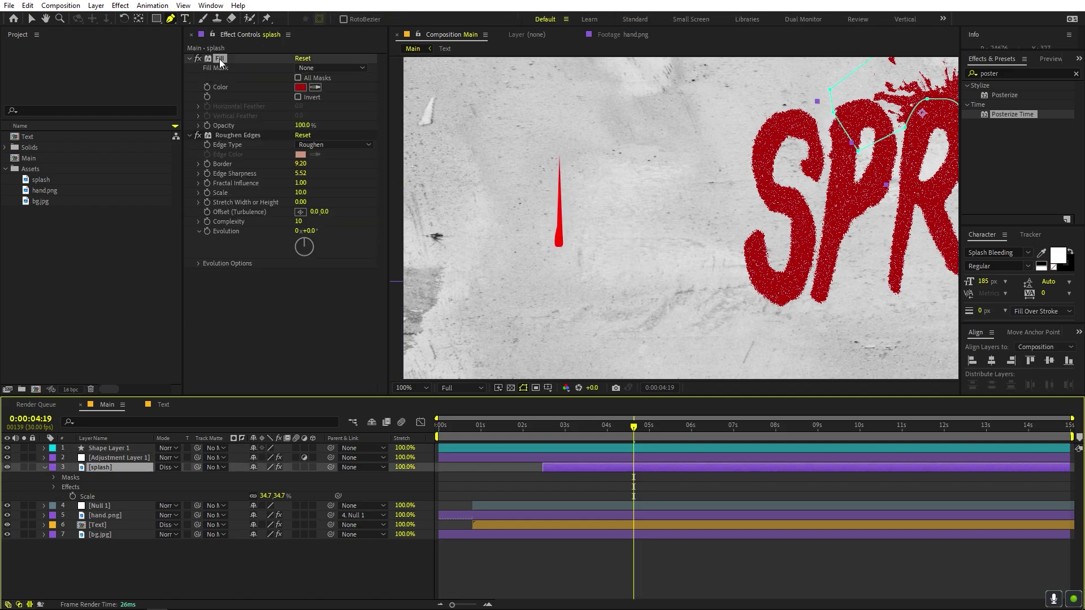
left_click(235, 135, "ctrl")
key("ctrl+c")
left_click(113, 448)
key("ctrl+v")
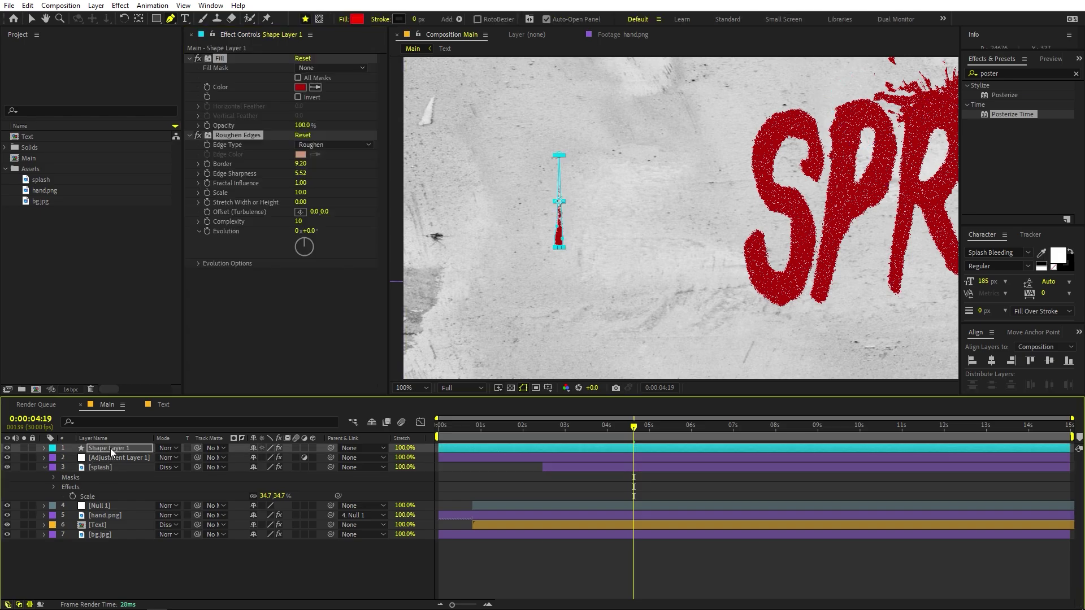
Set the drip shape layer's blending mode to Dissolve and reduce its Opacity
left_click(167, 448)
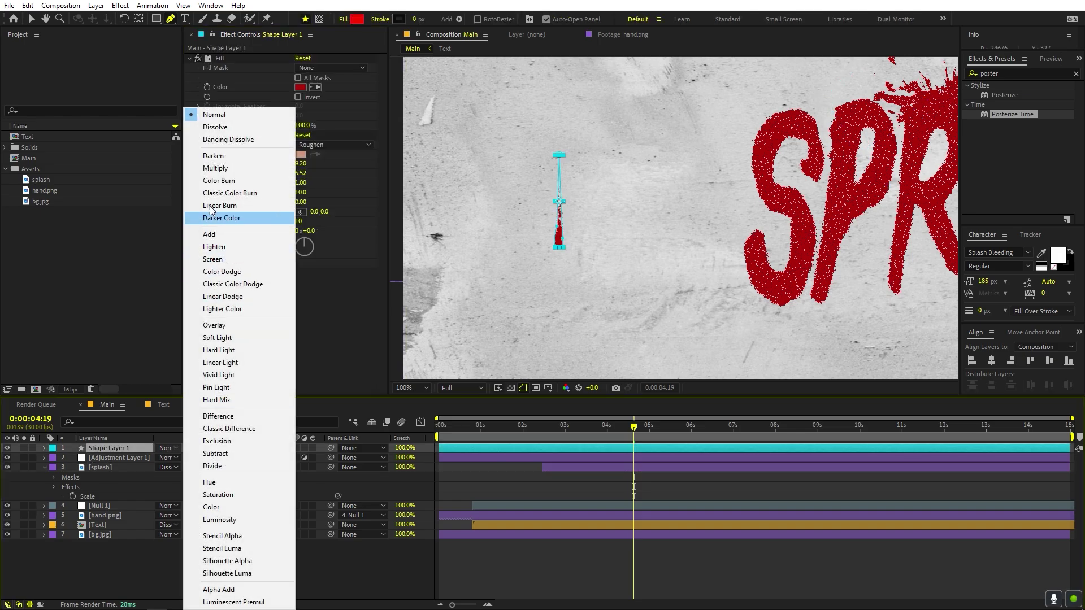
left_click(232, 126)
key("t")
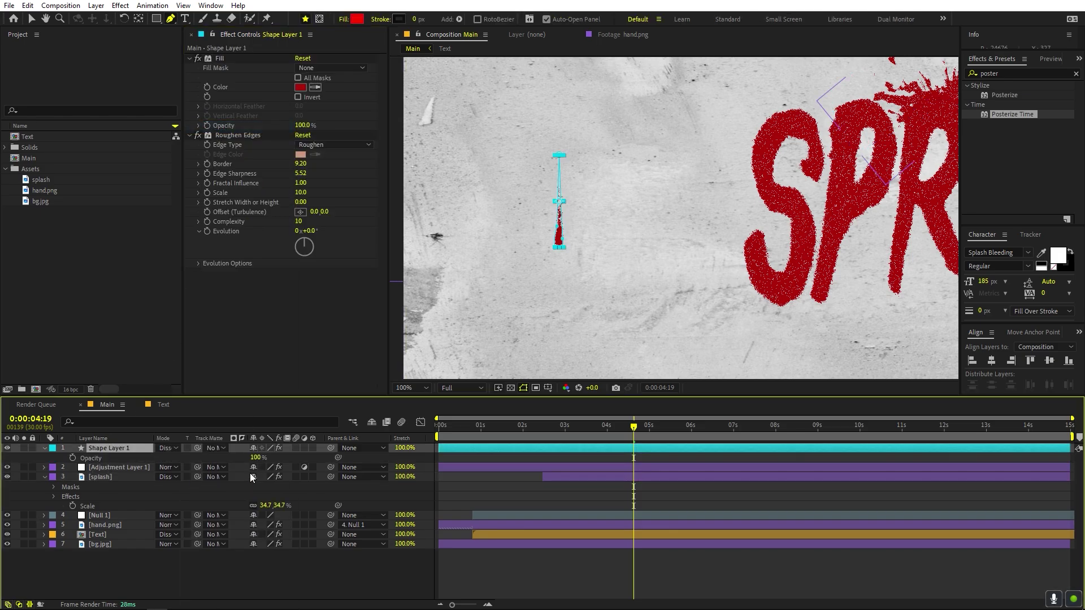
left_click(258, 458)
key("Return")
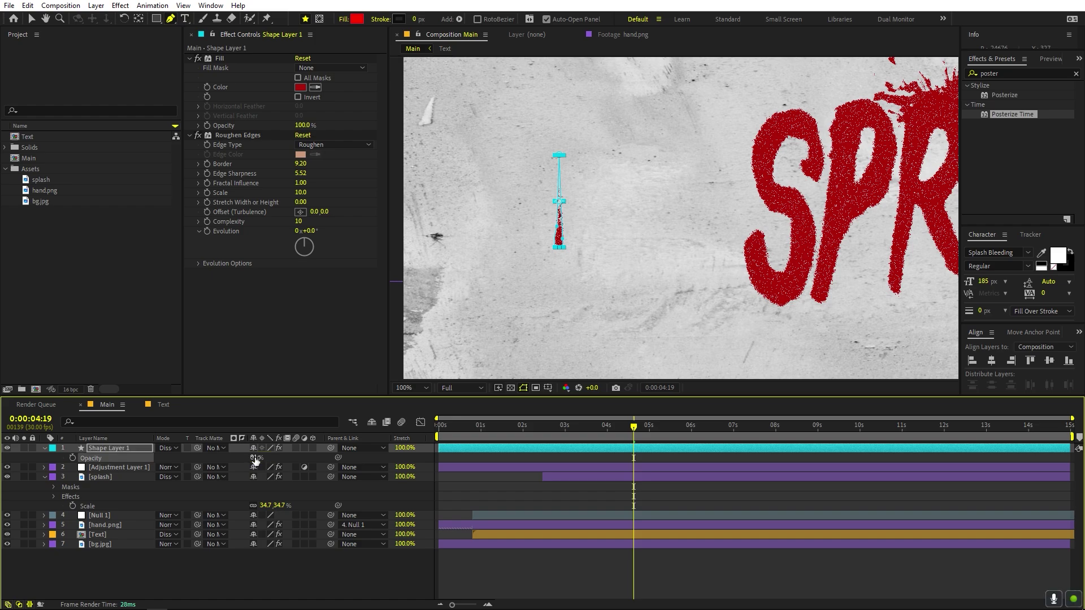
Move the drip shape onto the lower curve of the S so its rounded end hangs below the letter
key("v")
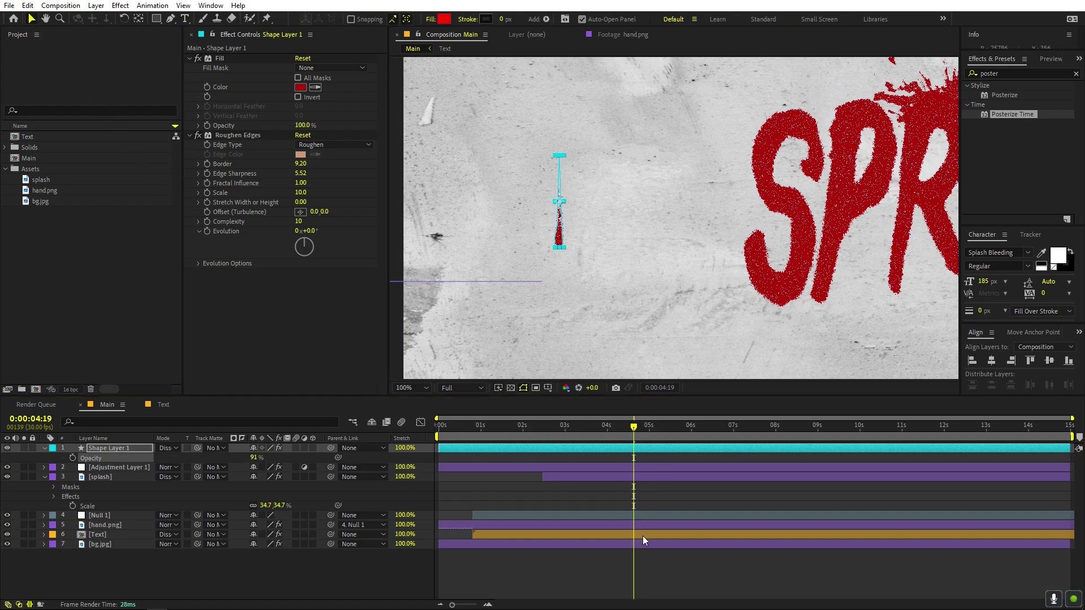
left_click(560, 266)
left_click_drag(557, 239, 800, 309)
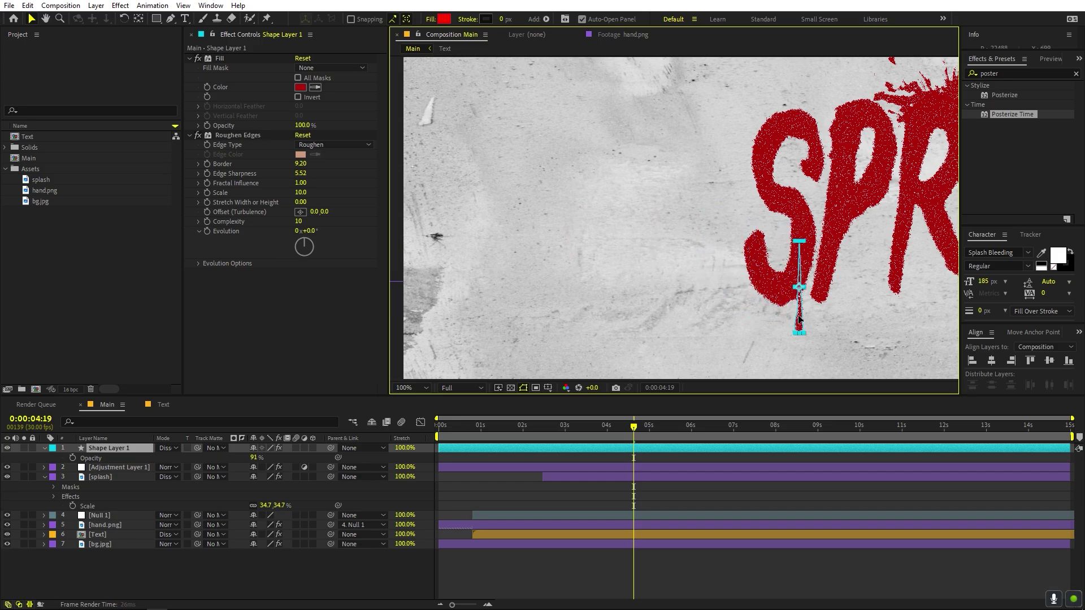
left_click(710, 484)
Trim the start of the drip's shape layer to 0:00:02:09, when the S is already sprayed
key("space")
mouse_move(827, 255)
left_mouse_down()
mouse_move(613, 223)
mouse_move(650, 244)
left_mouse_up()
left_click_drag(491, 447, 654, 451)
mouse_move(510, 427)
left_mouse_down()
mouse_move(536, 428)
mouse_move(565, 450)
left_mouse_up()
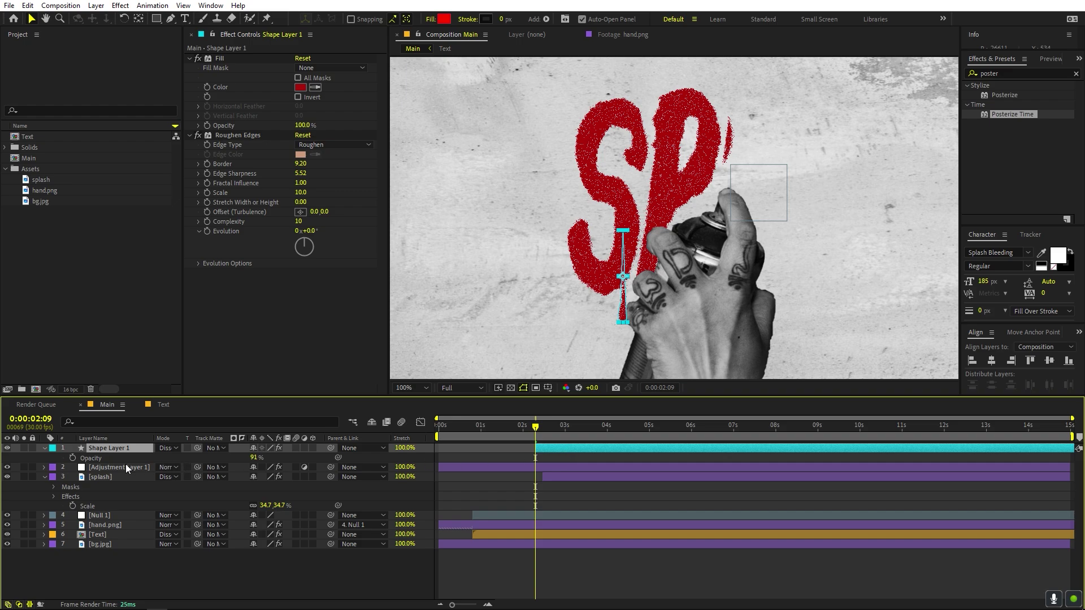
Keyframe the drip's Position from 699.9, 637.5 inside the S at 0:00:02:09 down to 699.9, 764.5 at 0:00:04:08
left_click(73, 458)
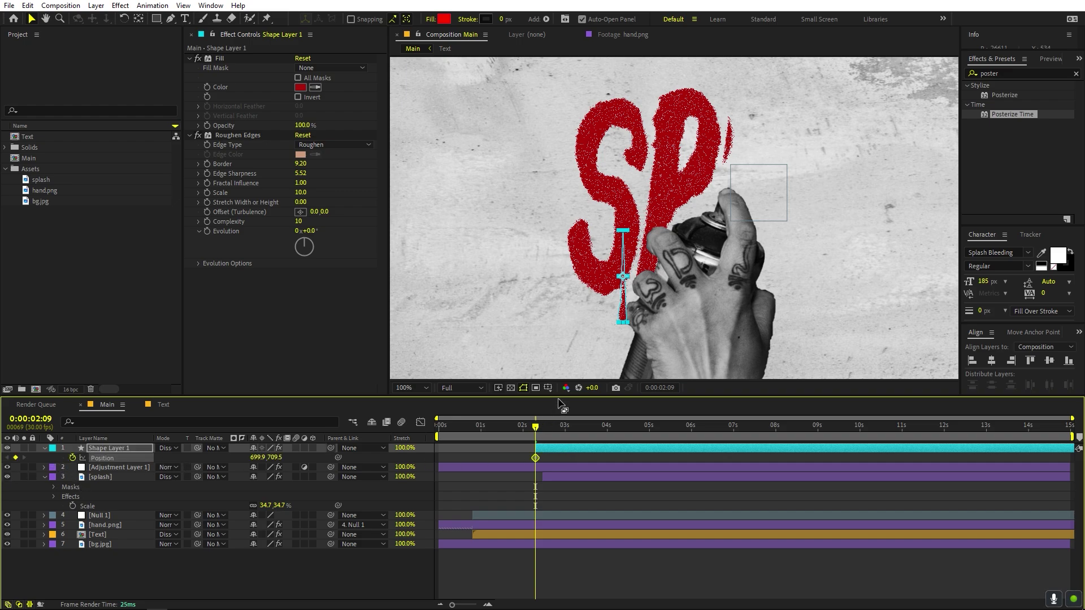
left_click_drag(624, 298, 623, 244)
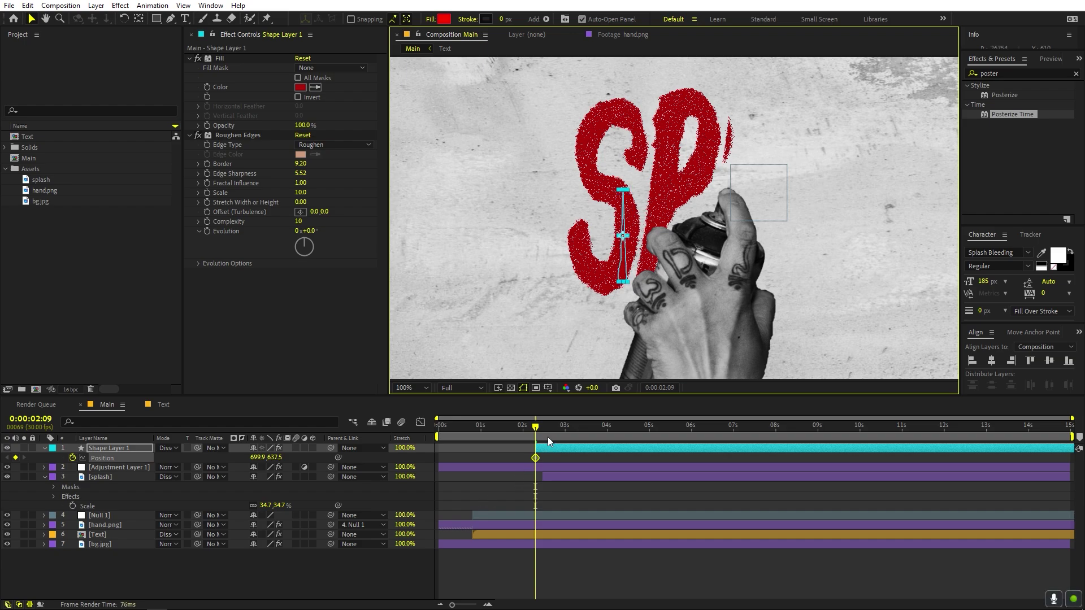
left_click_drag(547, 436, 618, 436)
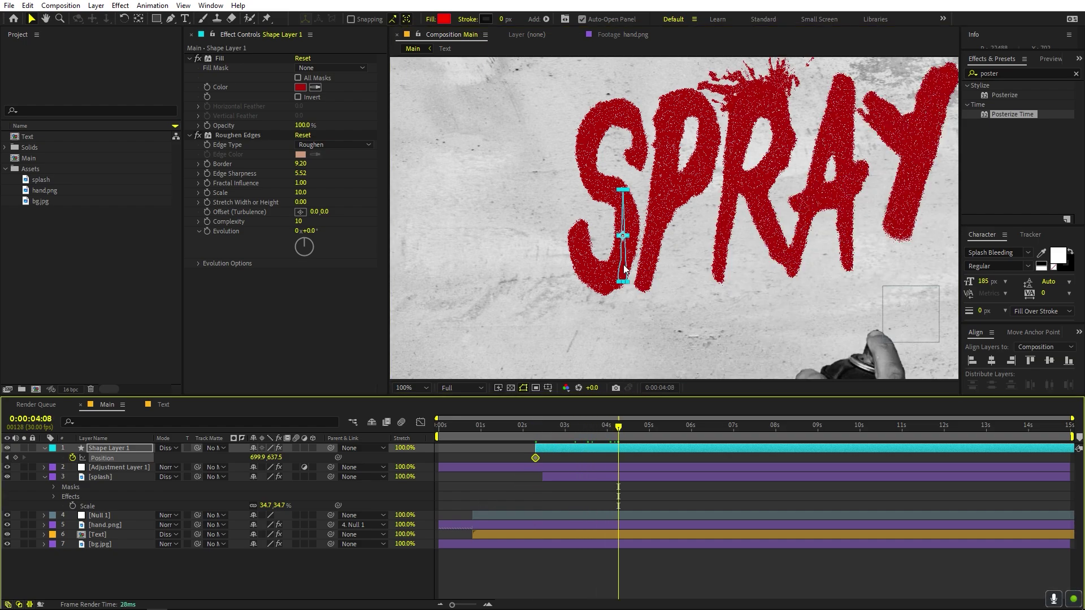
left_click_drag(624, 270, 623, 342)
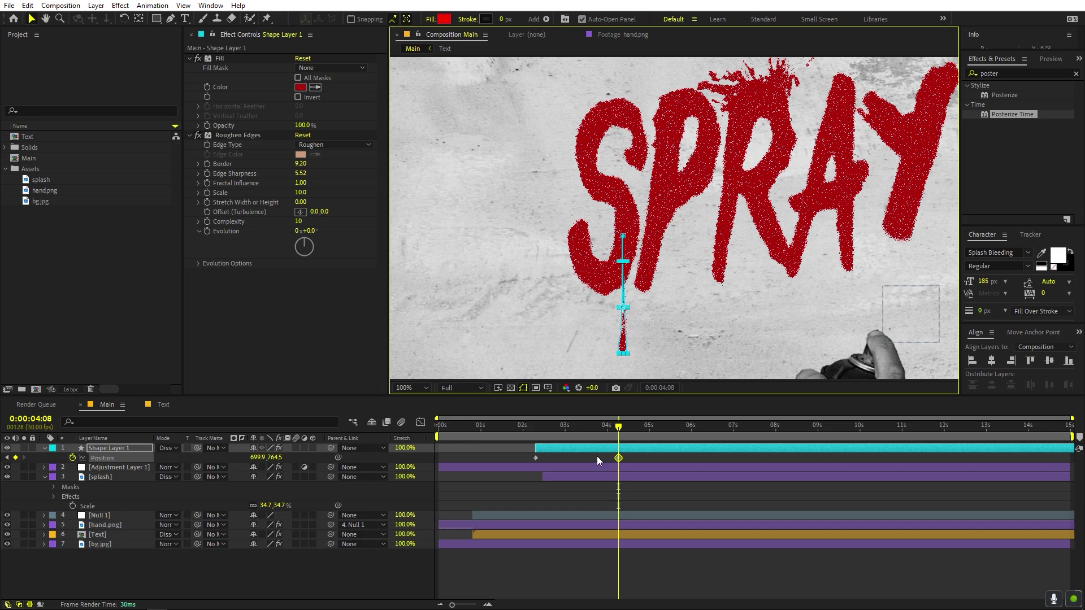
Apply Easy Ease to both Position keyframes of the drip and move the end keyframe to 0:00:06:27, checking the motion
left_click_drag(618, 458, 417, 473)
key("F9")
left_click(510, 430)
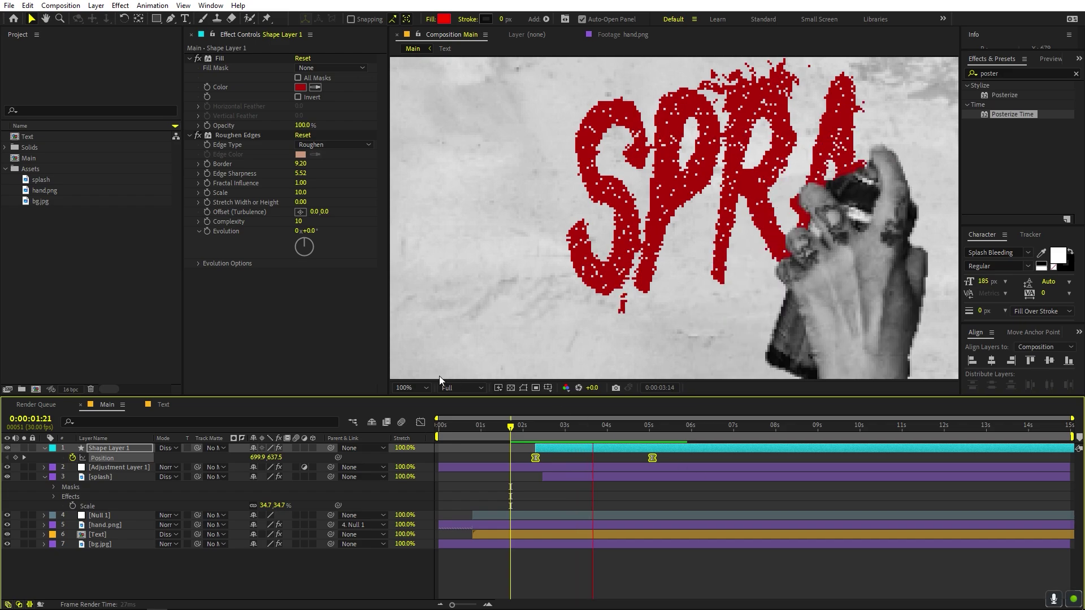
left_click(402, 388)
left_click(419, 409)
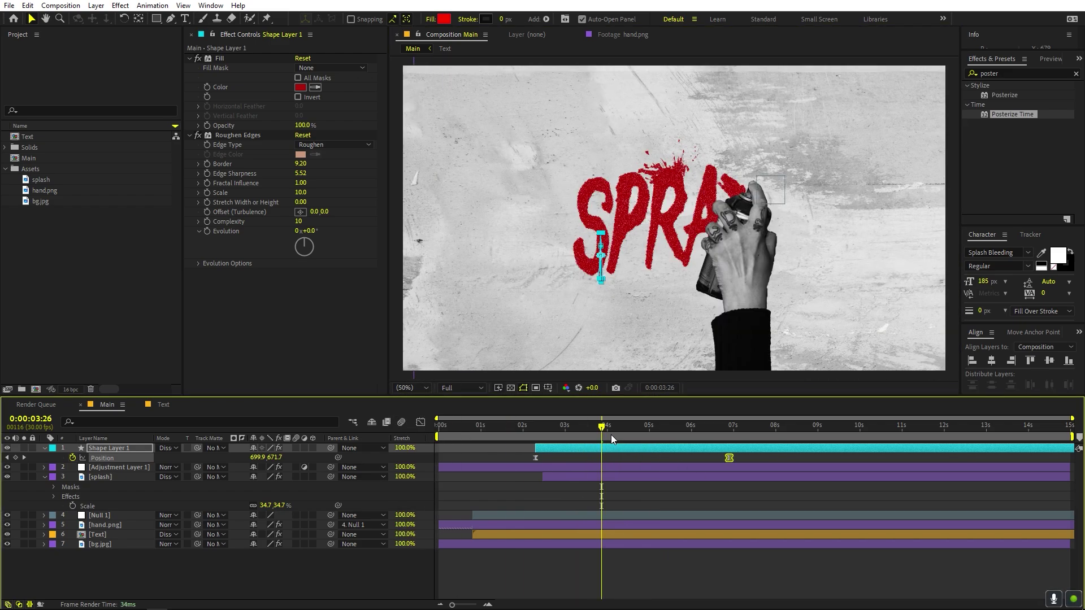
left_click_drag(611, 435, 729, 437)
left_click(764, 460)
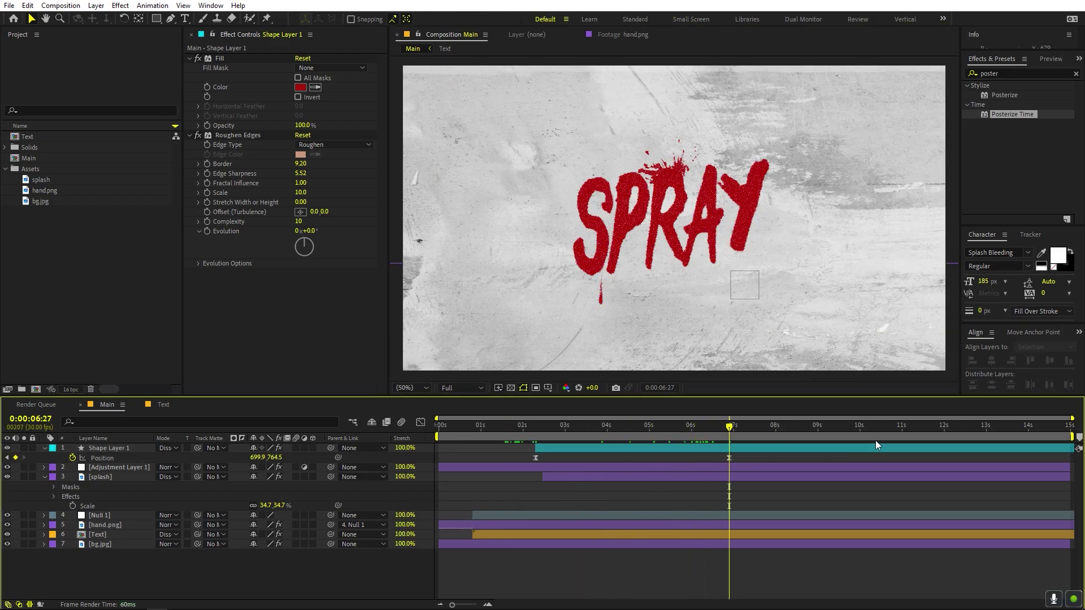
Shorten the drip by raising its end Position to 699.9, 722.5 at 0:00:06:27 and preview the whole animation
left_click(745, 449)
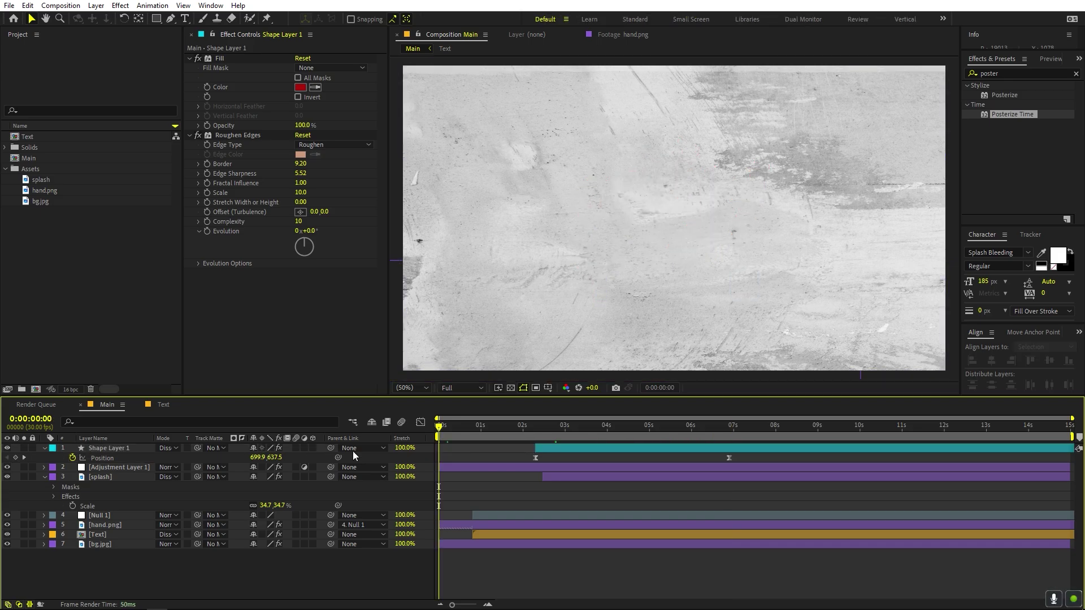
key("space")
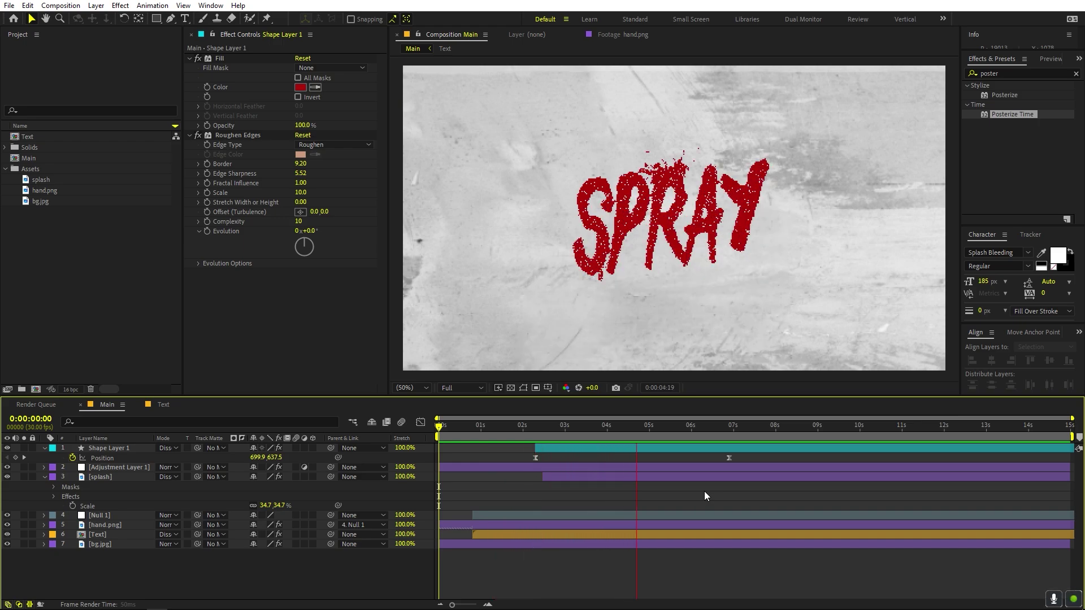
key("space")
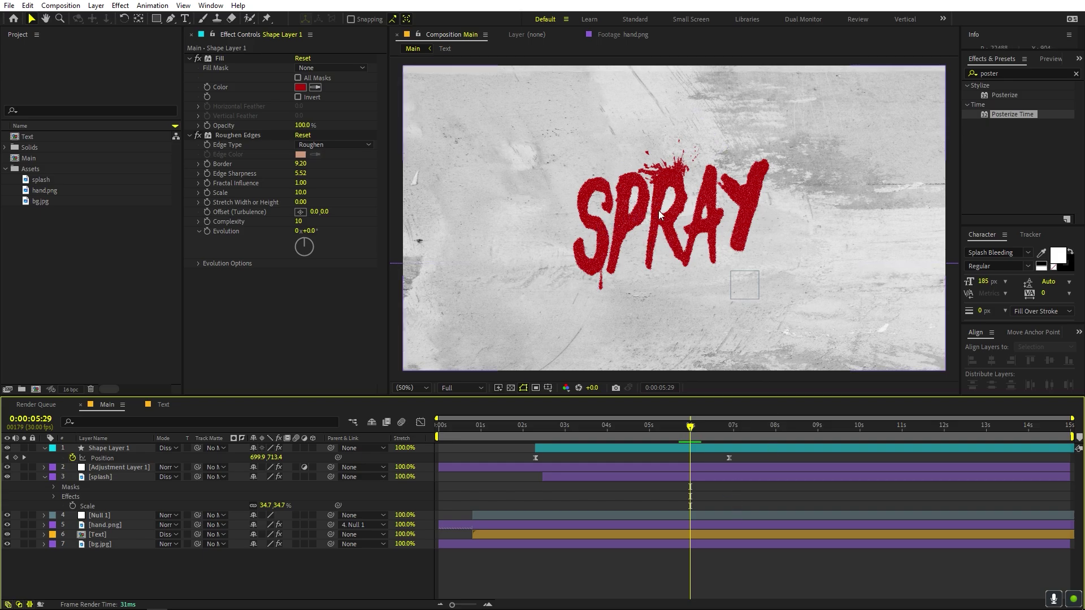
Review the Text composition's SPRAY layer, the adjustment layer's Posterize Time effect and the null's motion path, scrubbing through the animation
double_click(108, 534)
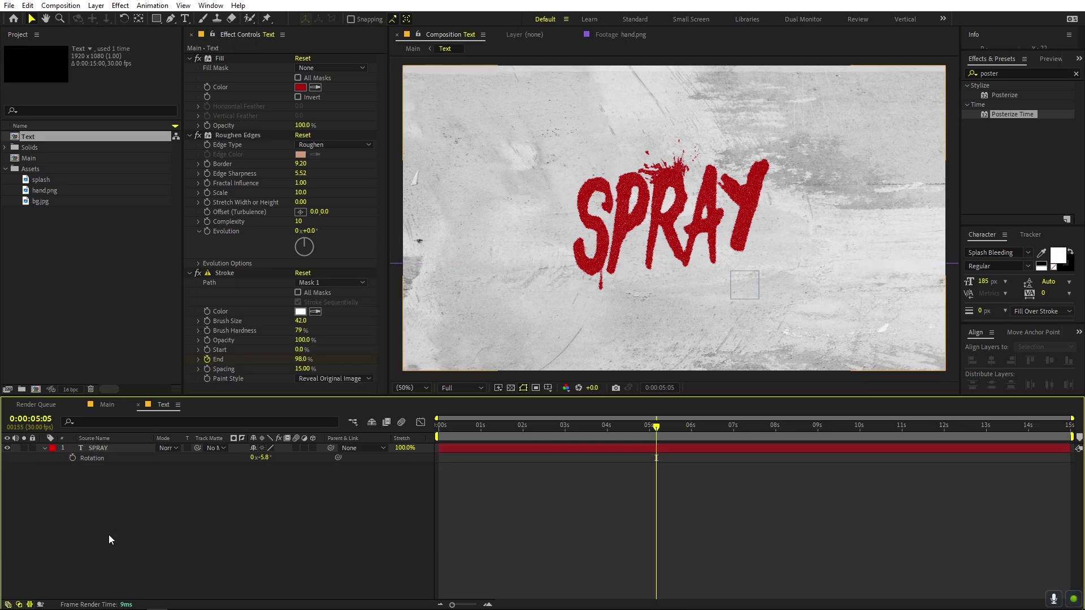
left_click(99, 448)
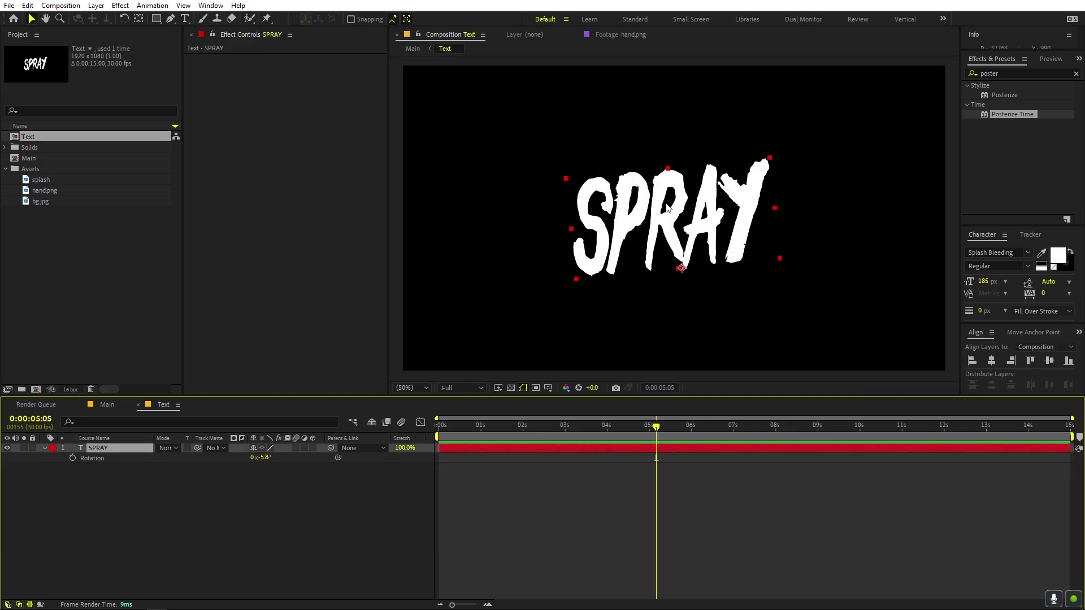
left_click(113, 404)
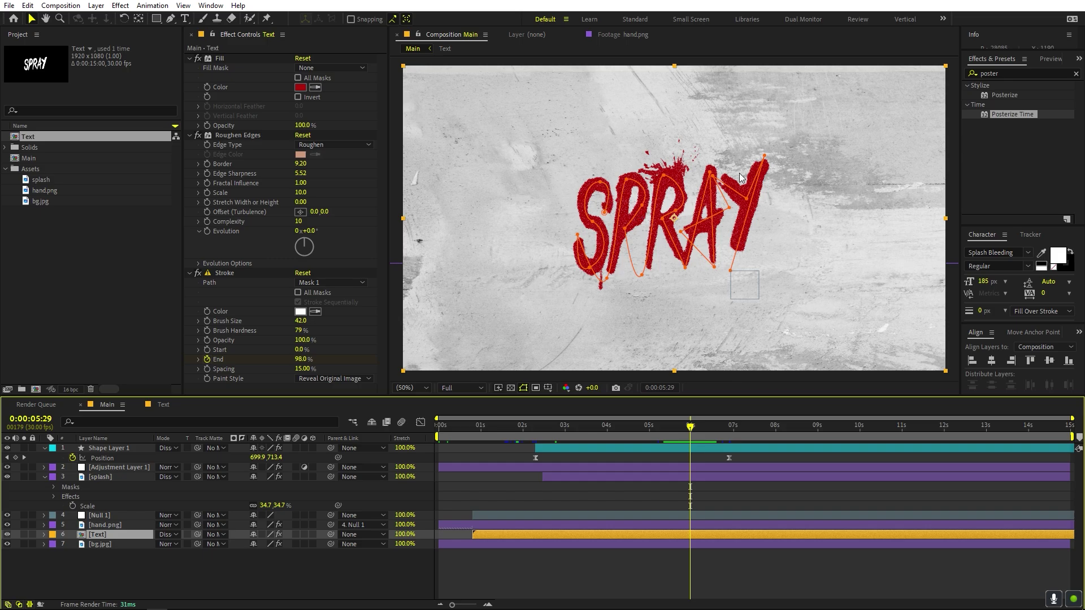
left_click(118, 468)
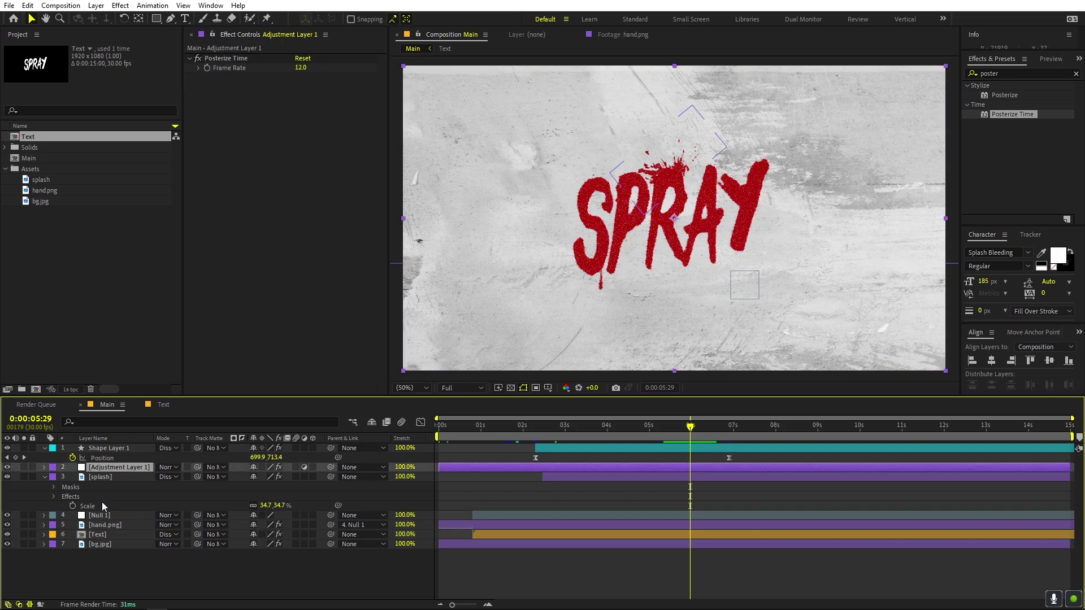
left_click(103, 515)
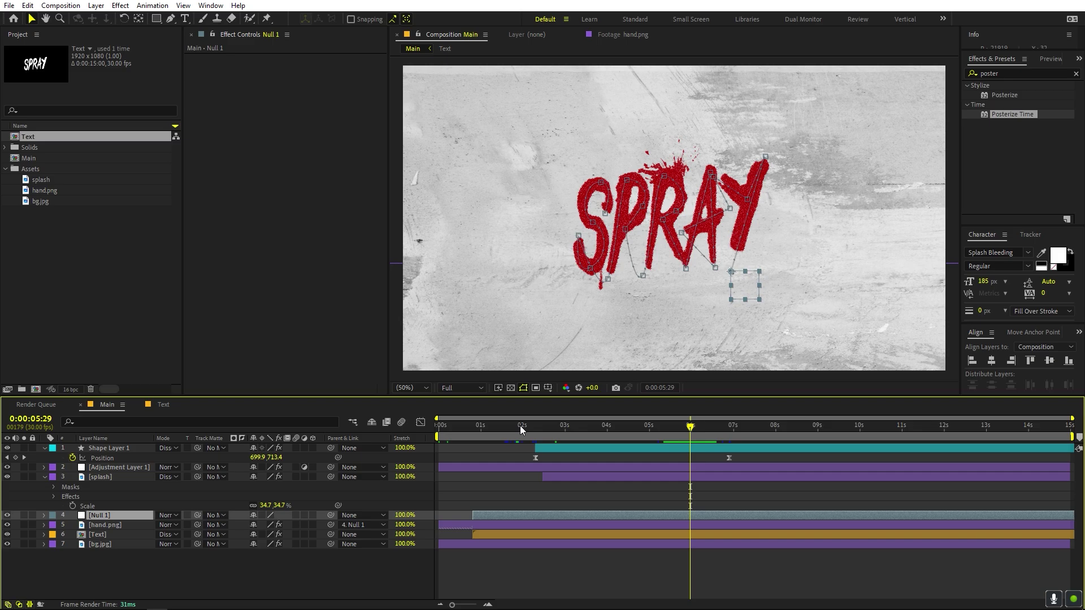
left_click_drag(520, 426, 728, 433)
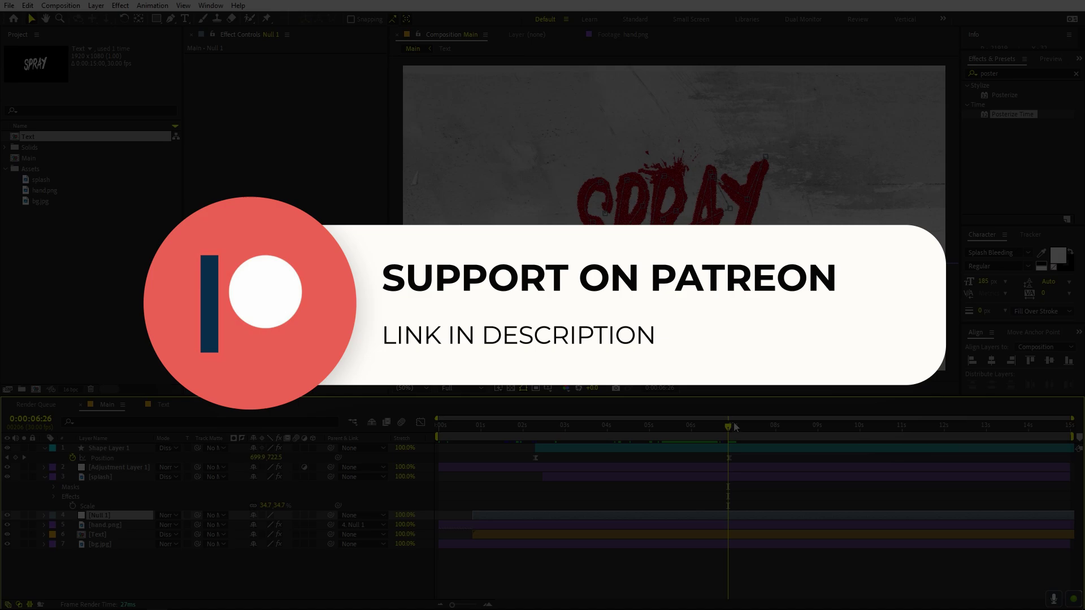